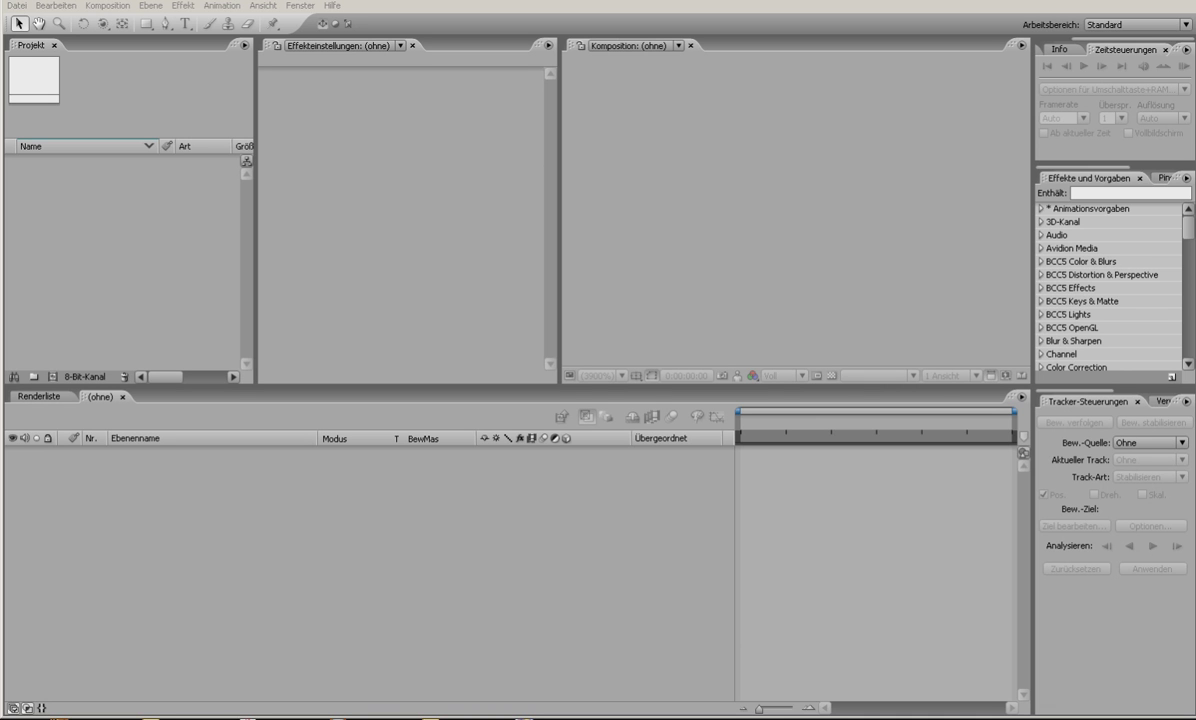
Import Artbeats_Rockies & Sky.mov, make a composition from it, and preview it back to frame 0.
{"action": "left_click_drag", "start_coordinate": [659, 192], "coordinate": [51, 377]}
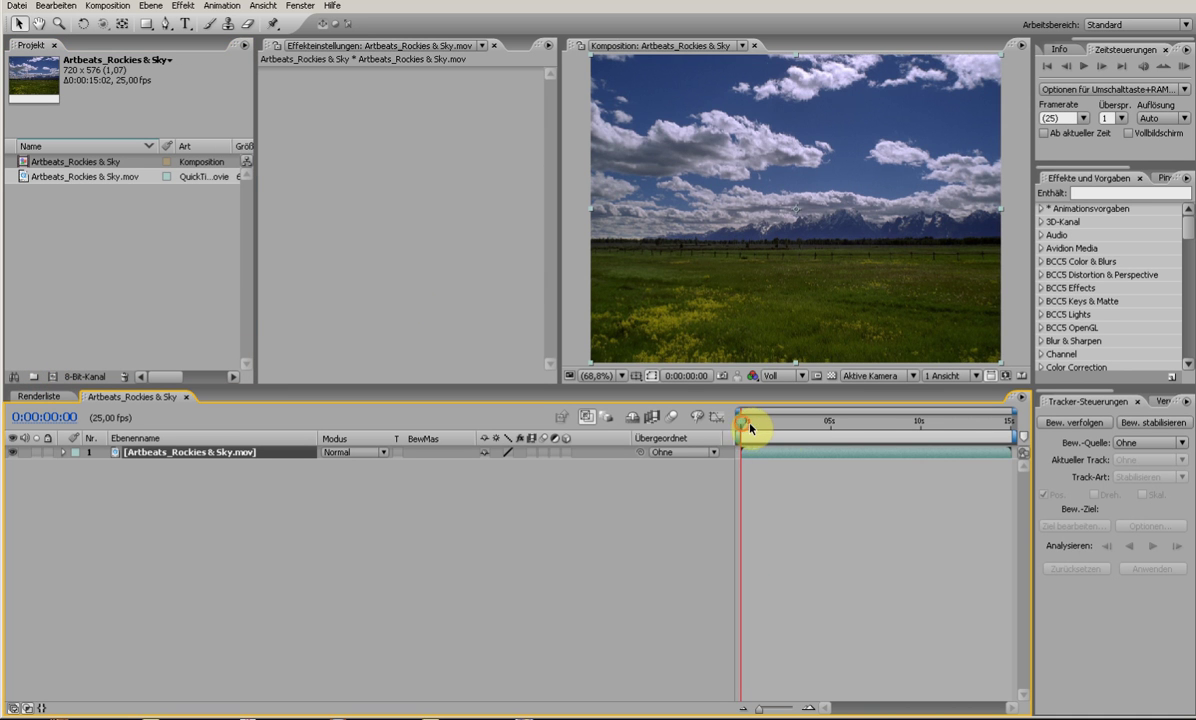
{"action": "left_click_drag", "start_coordinate": [751, 428], "coordinate": [968, 456]}
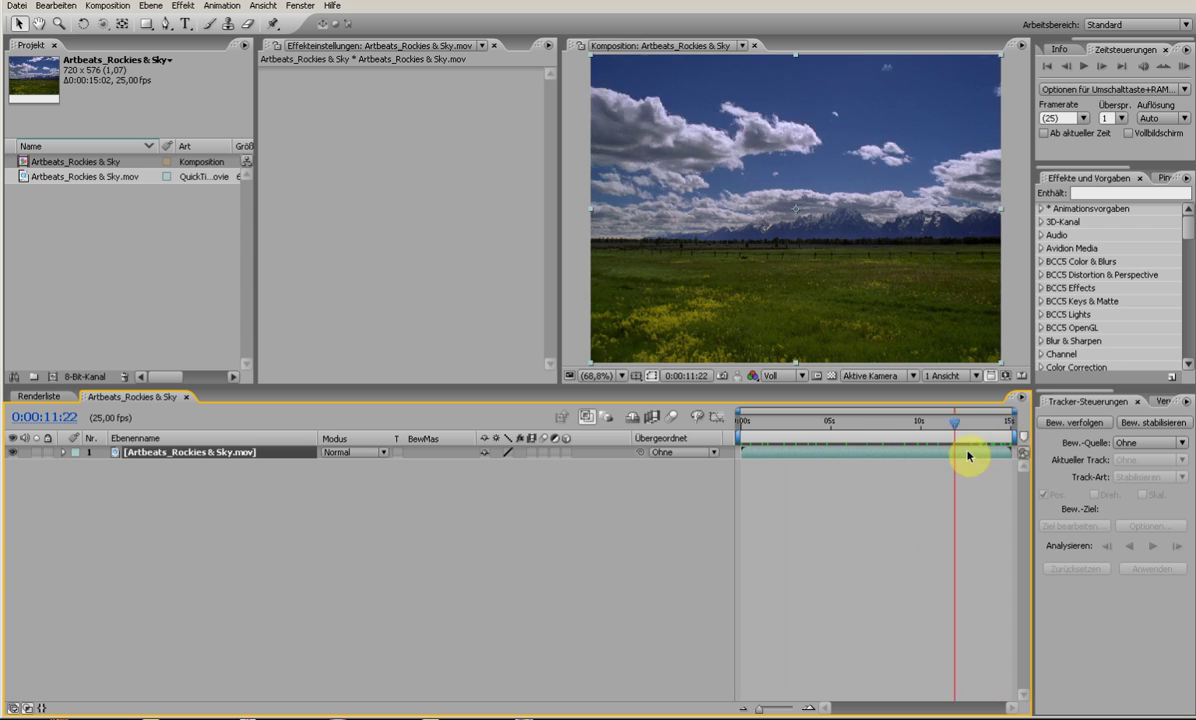
{"action": "key", "text": "Home"}
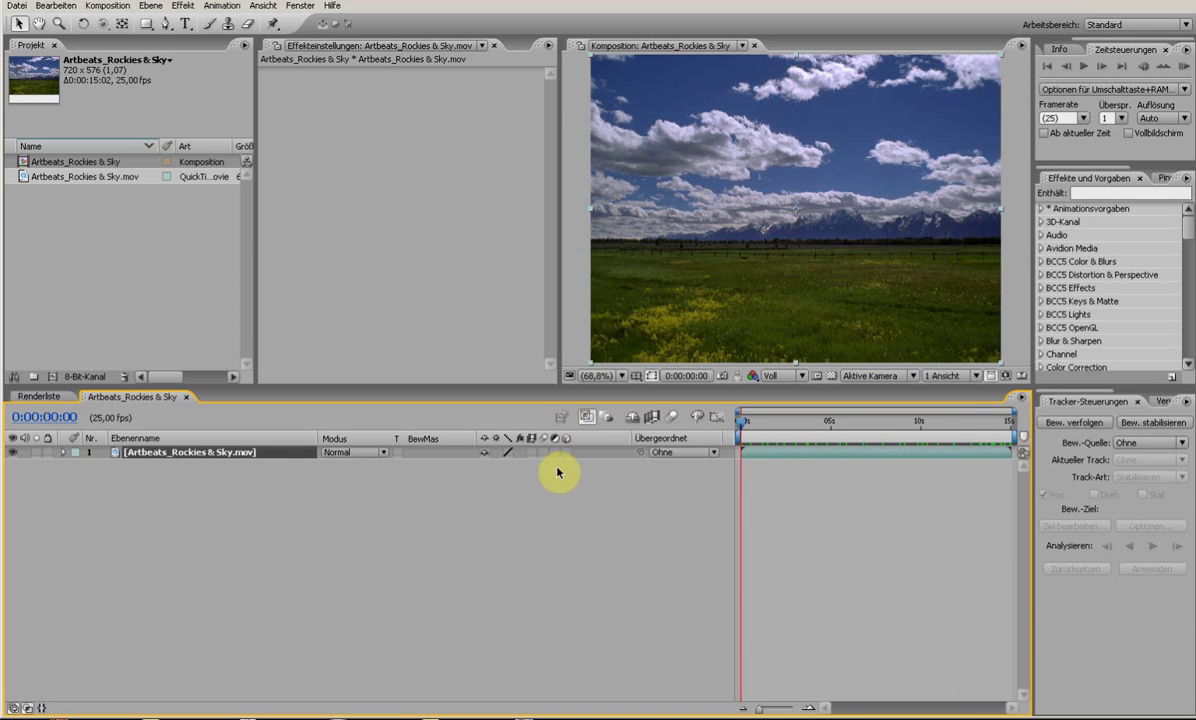
Add the 35 mm camera Kamera 1 and orbit it to check the 3D view.
{"action": "right_click", "coordinate": [450, 544]}
{"action": "mouse_move", "coordinate": [463, 553]}
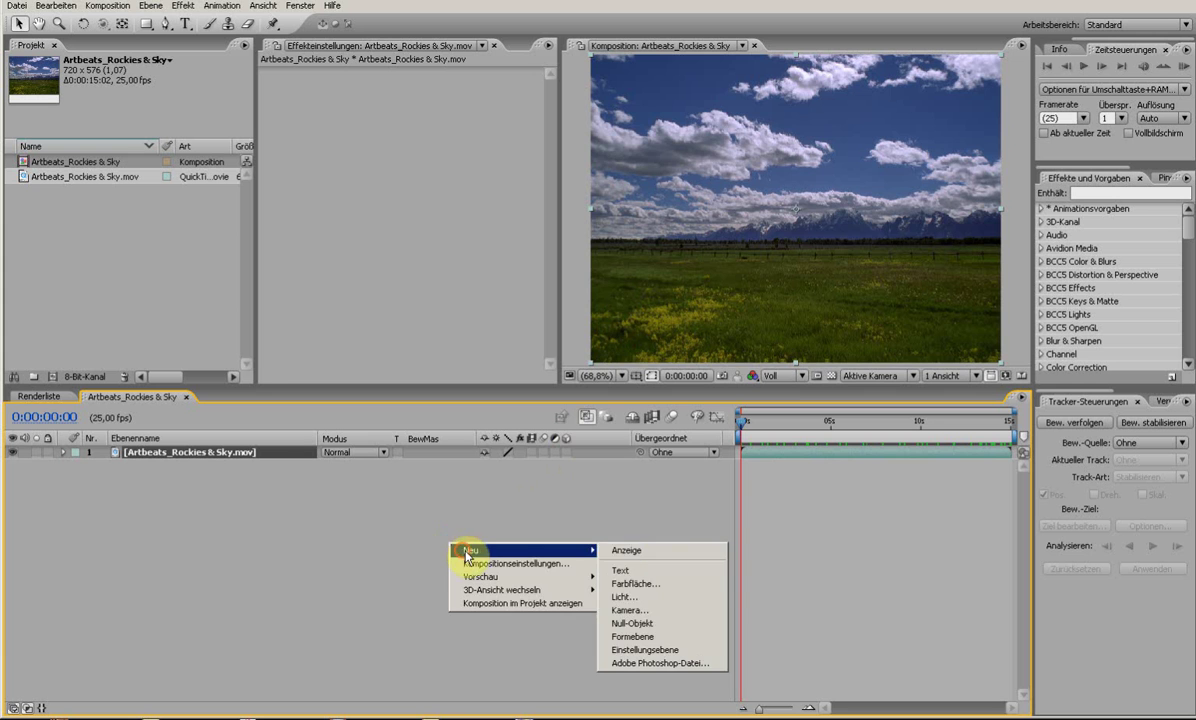
{"action": "left_click", "coordinate": [629, 611]}
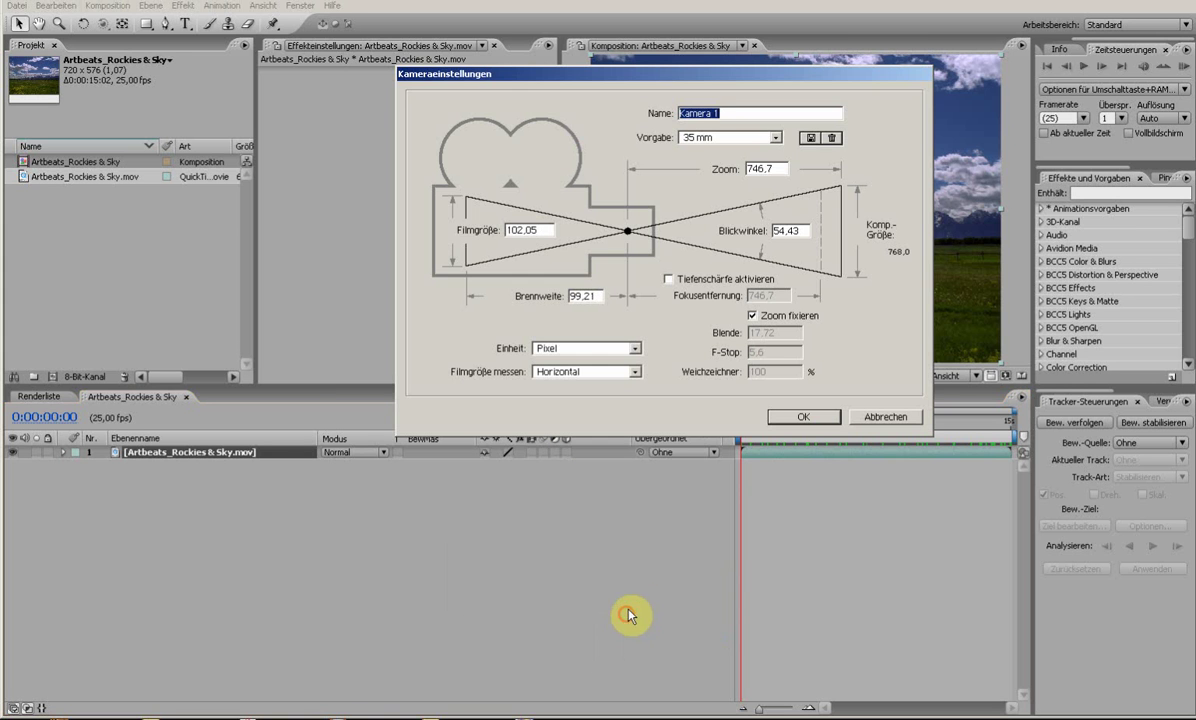
{"action": "left_click", "coordinate": [805, 418]}
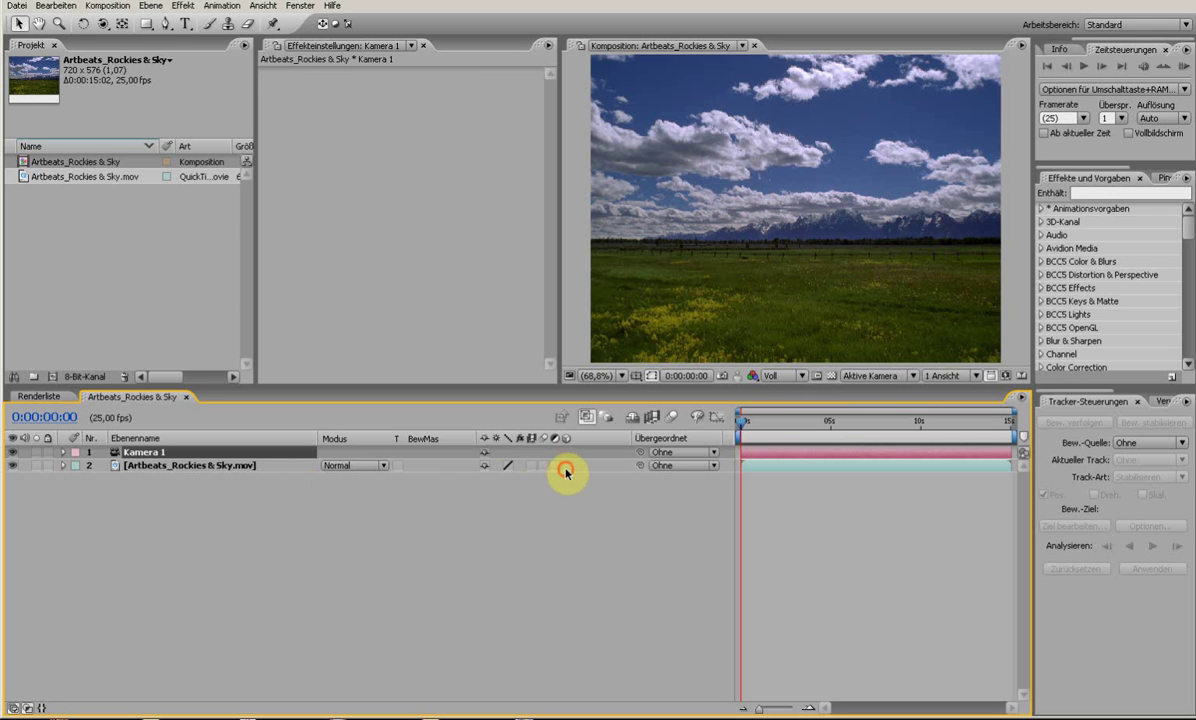
{"action": "left_click", "coordinate": [99, 24]}
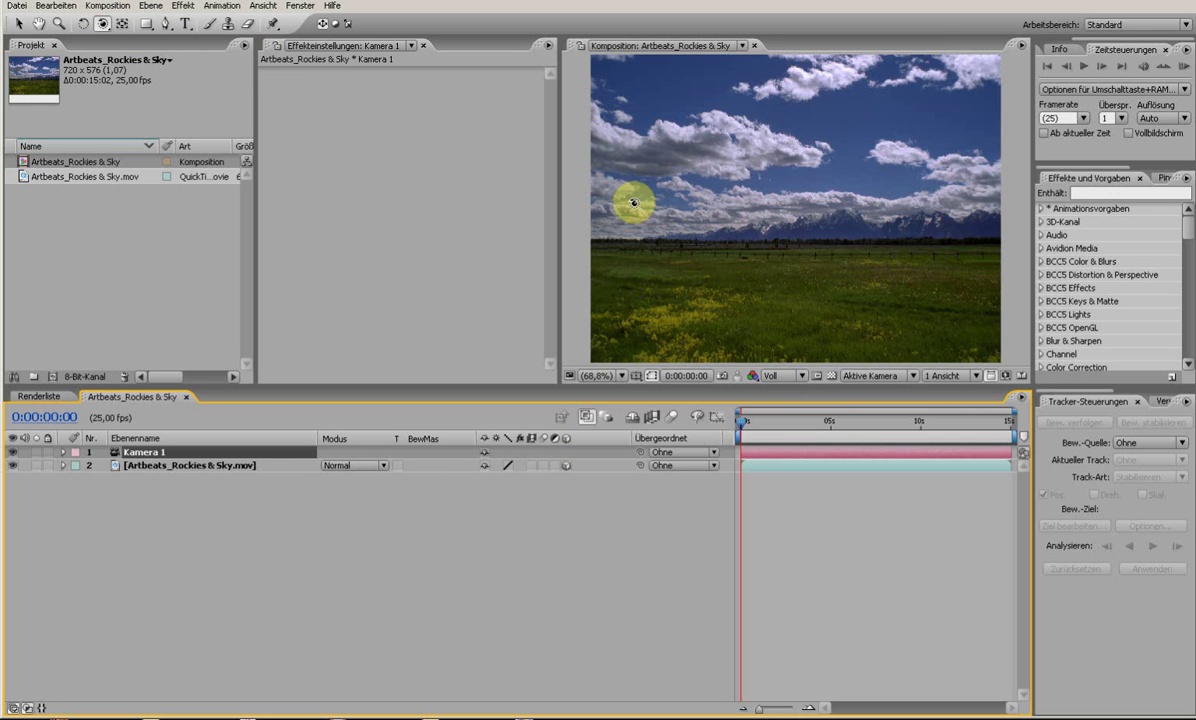
{"action": "left_click_drag", "start_coordinate": [633, 200], "coordinate": [832, 250]}
Undo the camera orbit and create a new solid layer named sky.
{"action": "key", "text": "ctrl+z"}
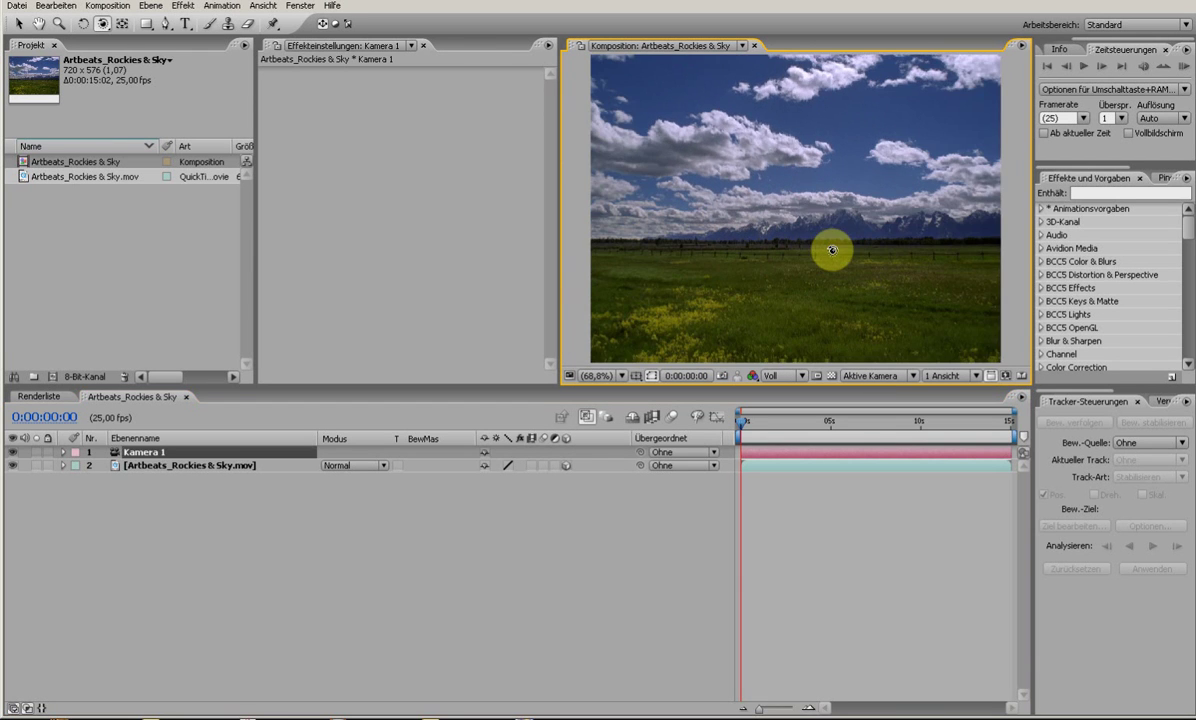
{"action": "left_click", "coordinate": [569, 466]}
{"action": "right_click", "coordinate": [516, 554]}
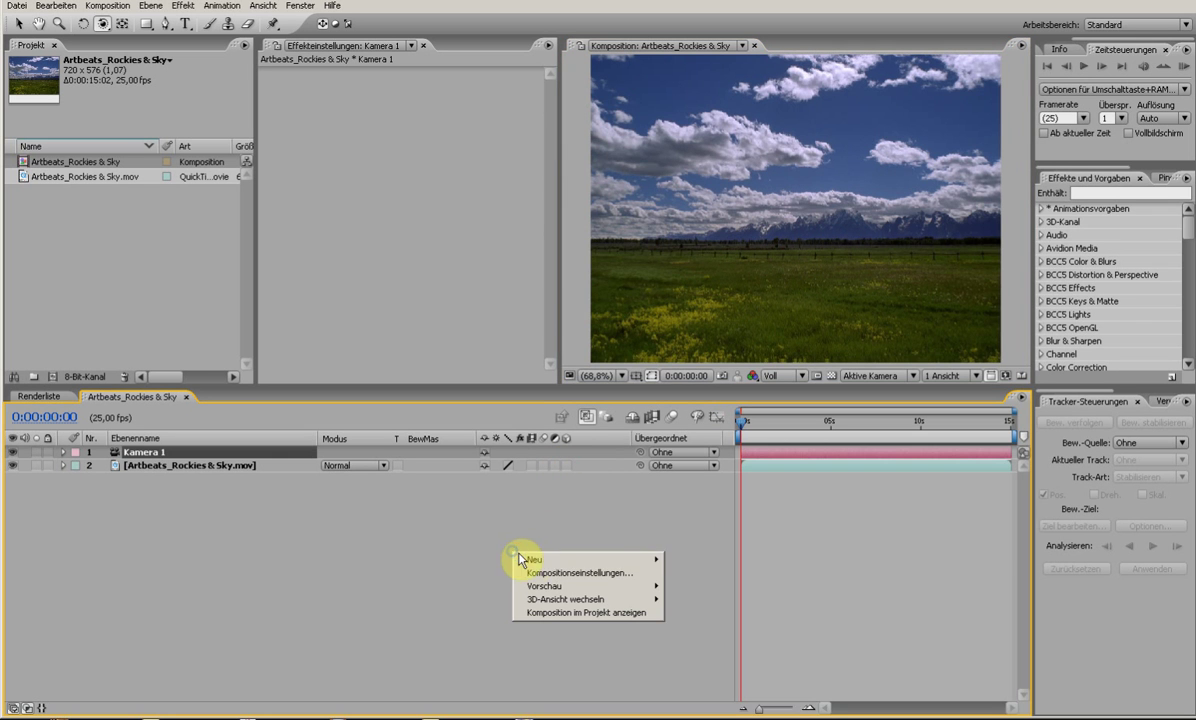
{"action": "mouse_move", "coordinate": [640, 559]}
{"action": "left_click", "coordinate": [745, 593]}
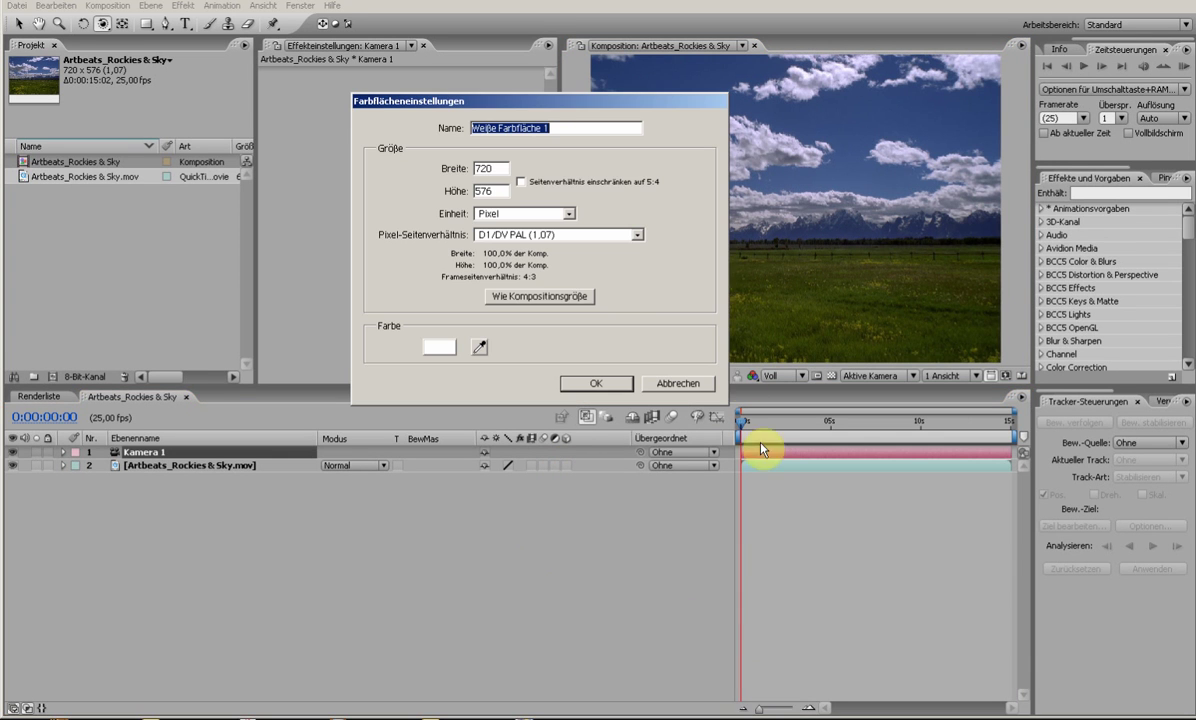
{"action": "type", "text": "s"}
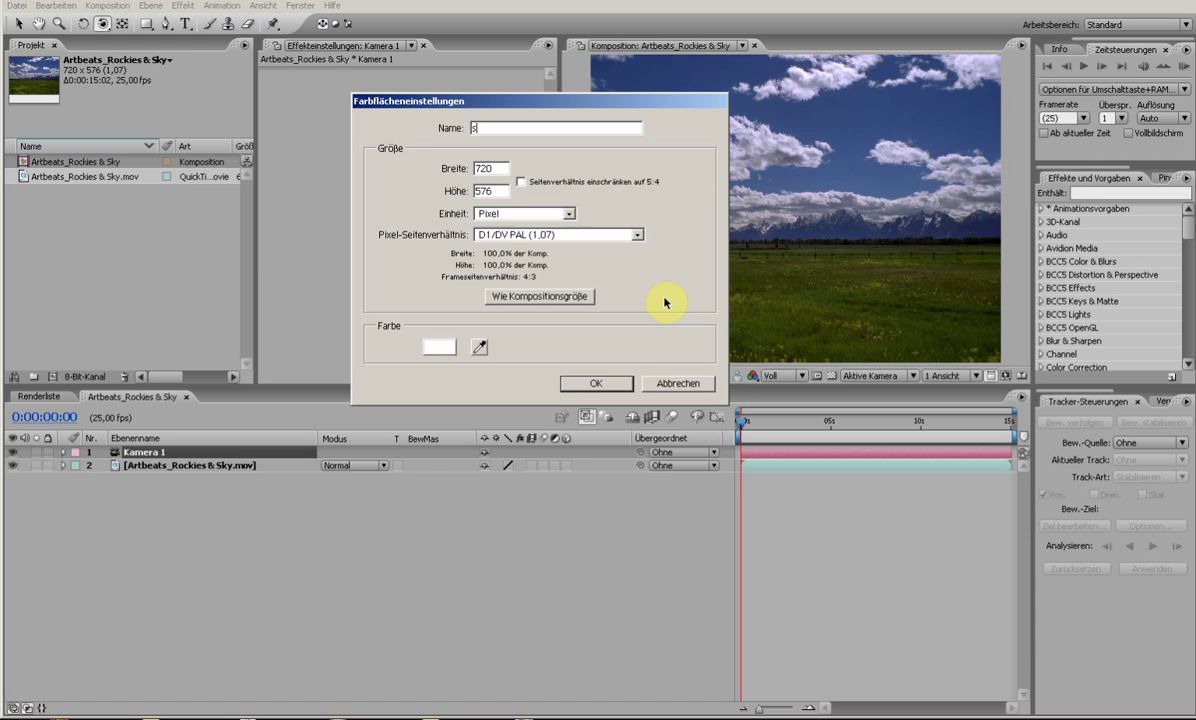
{"action": "type", "text": "ky"}
{"action": "key", "text": "Return"}
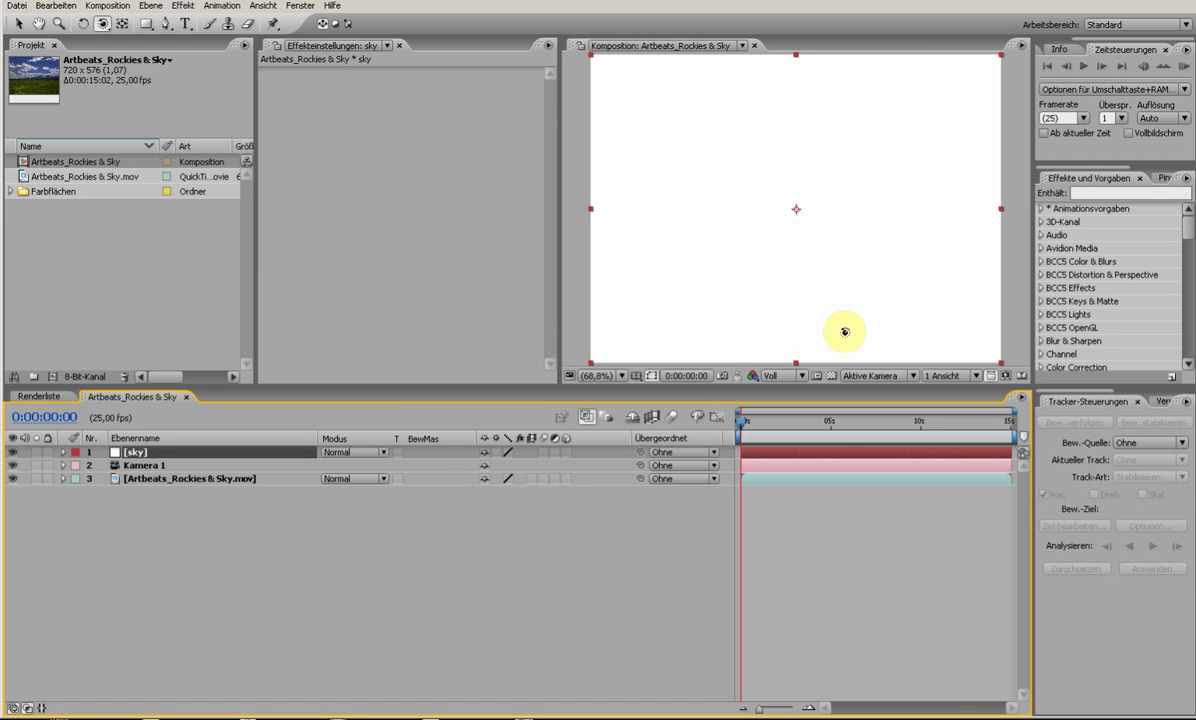
Apply the Raster effect to the sky layer to draw a white grid.
{"action": "left_click", "coordinate": [1124, 193]}
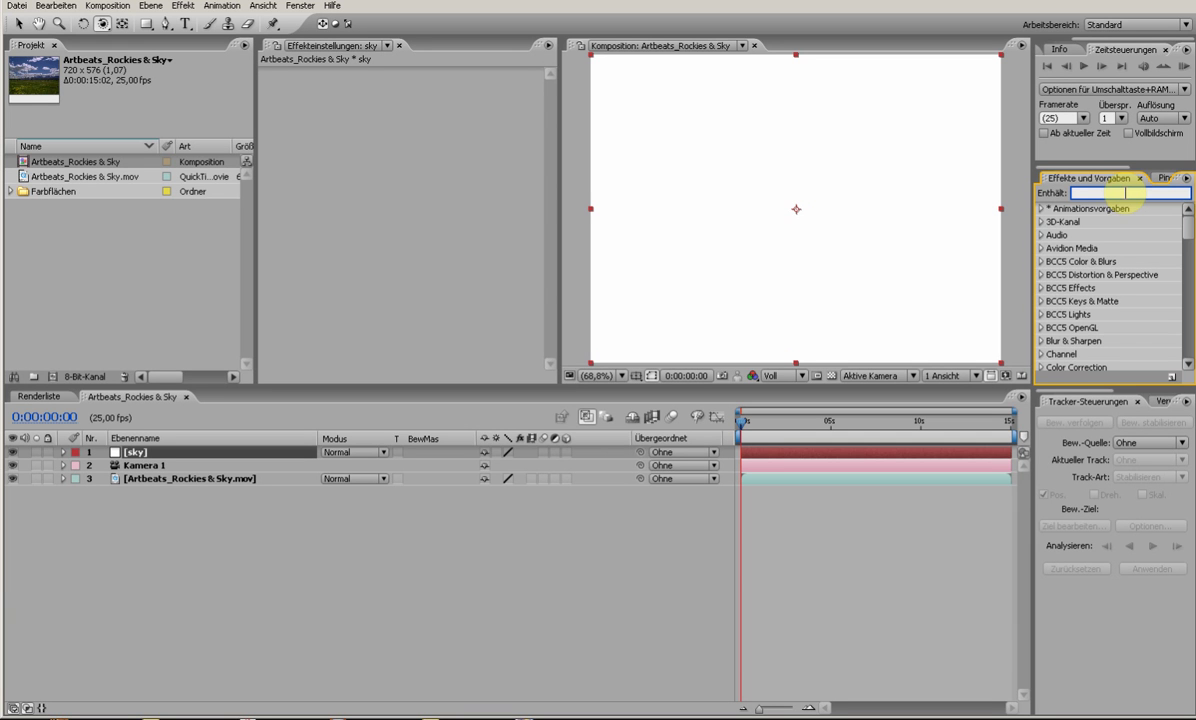
{"action": "type", "text": "raster"}
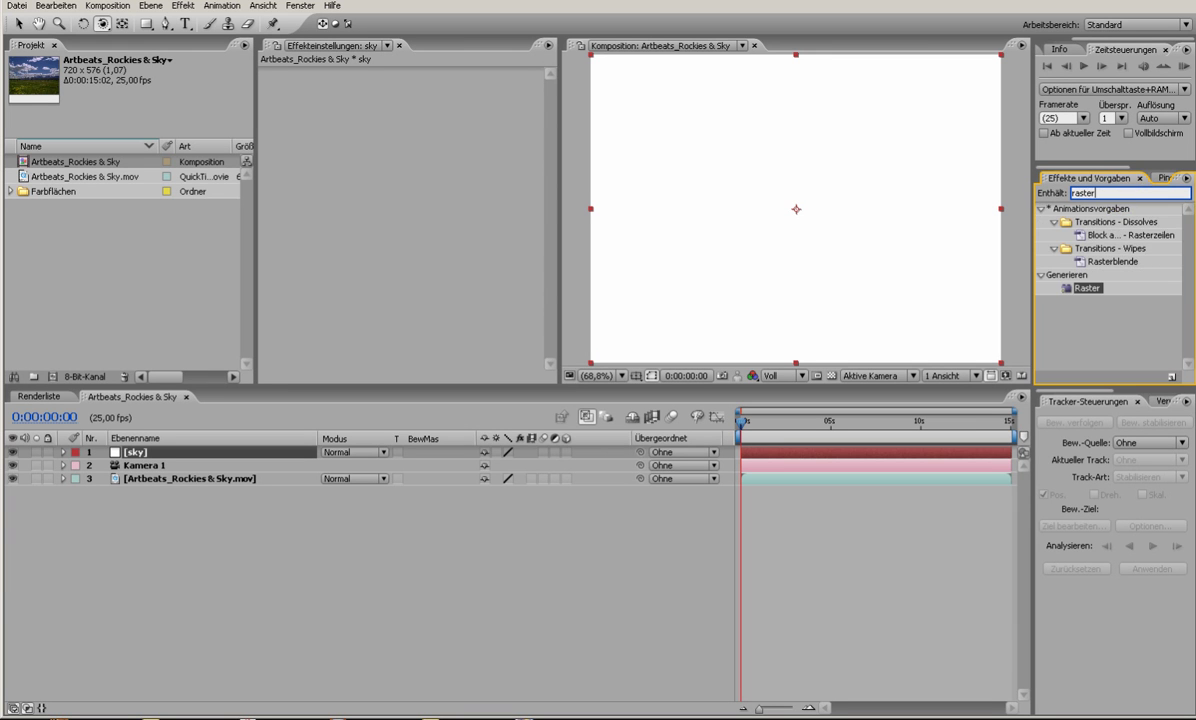
{"action": "left_click_drag", "start_coordinate": [1062, 288], "coordinate": [965, 452]}
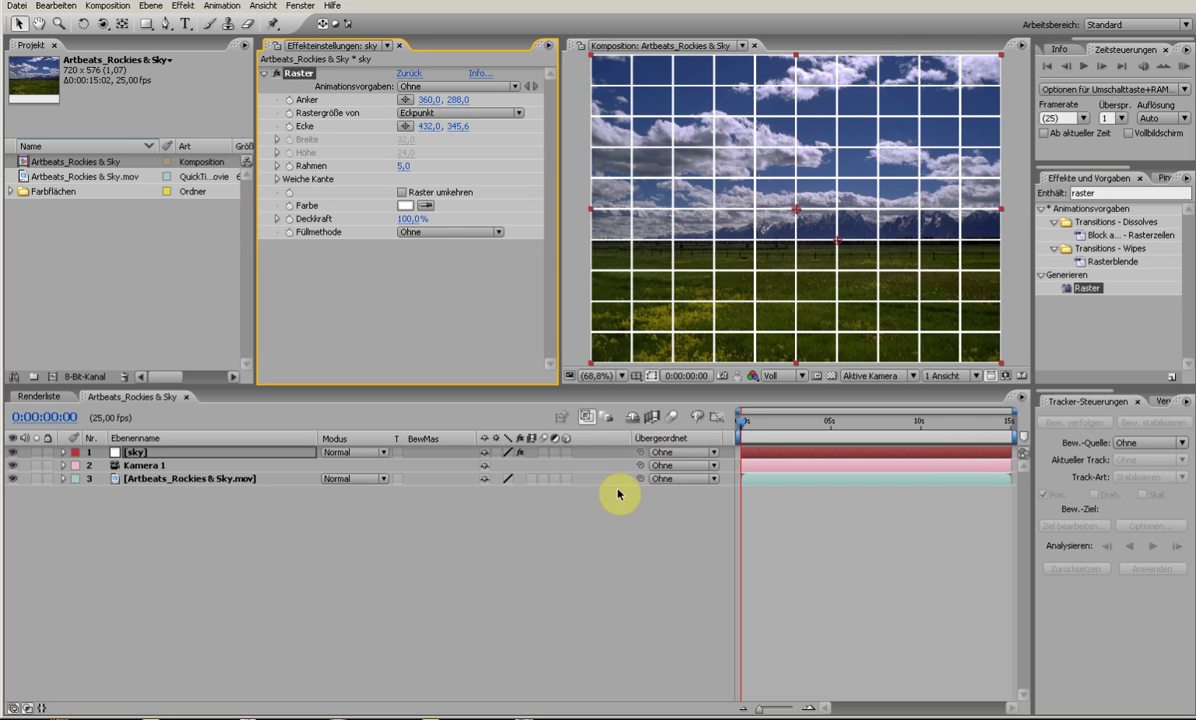
Make the sky layer 3D and tilt it back 36° on X Rotation.
{"action": "left_click", "coordinate": [566, 453]}
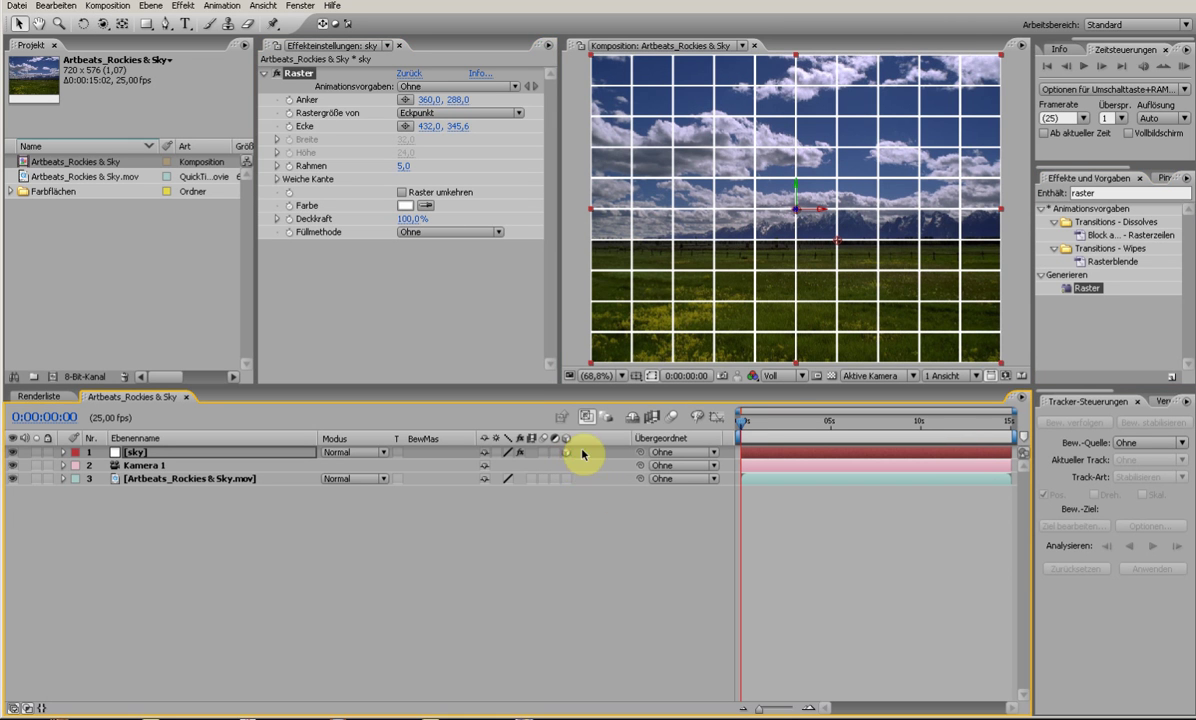
{"action": "left_click", "coordinate": [230, 455]}
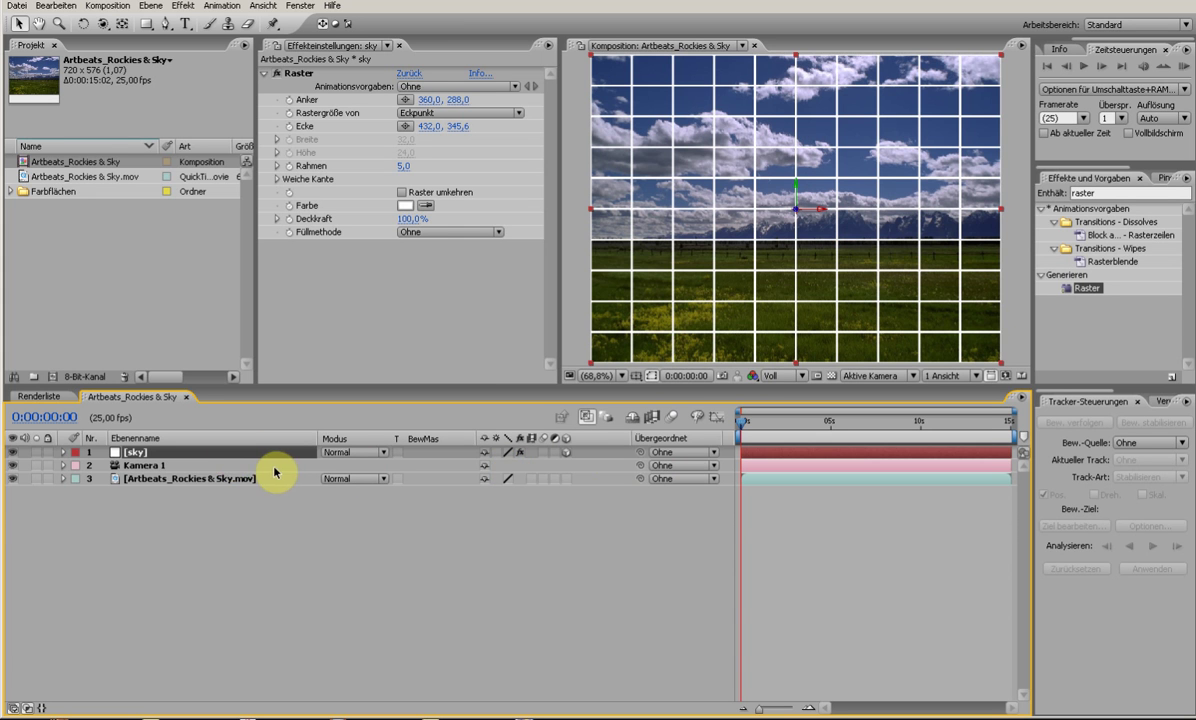
{"action": "key", "text": "r"}
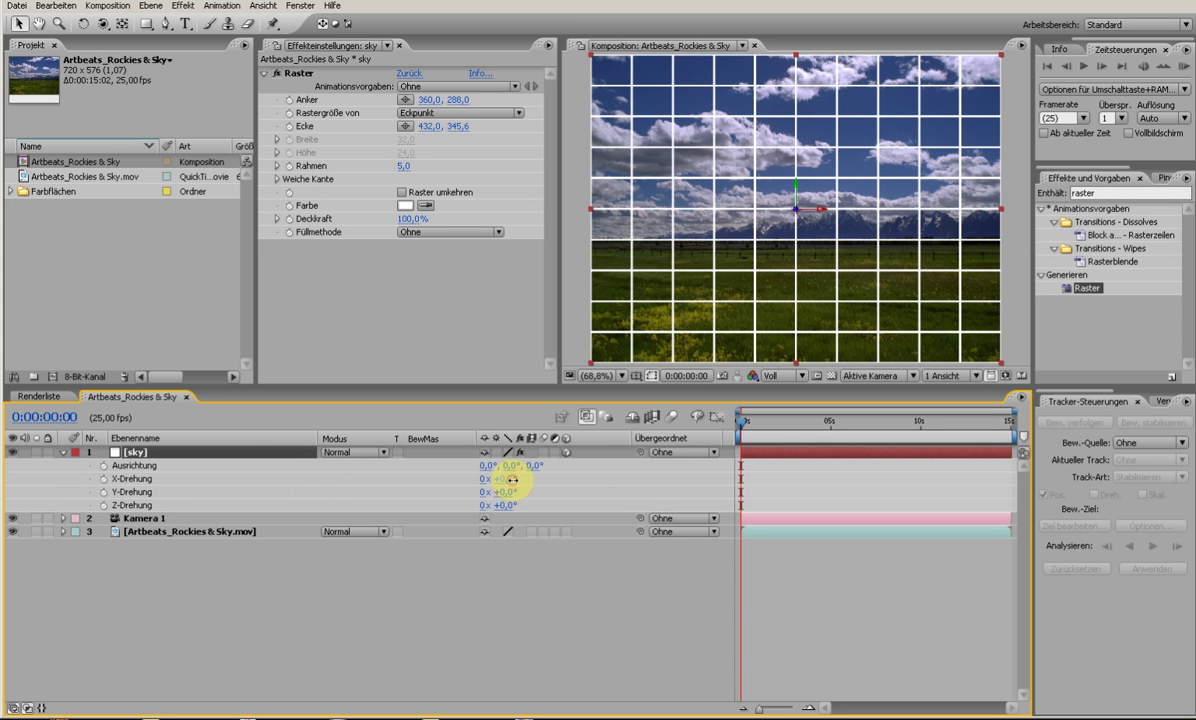
{"action": "left_click_drag", "start_coordinate": [511, 479], "coordinate": [540, 481]}
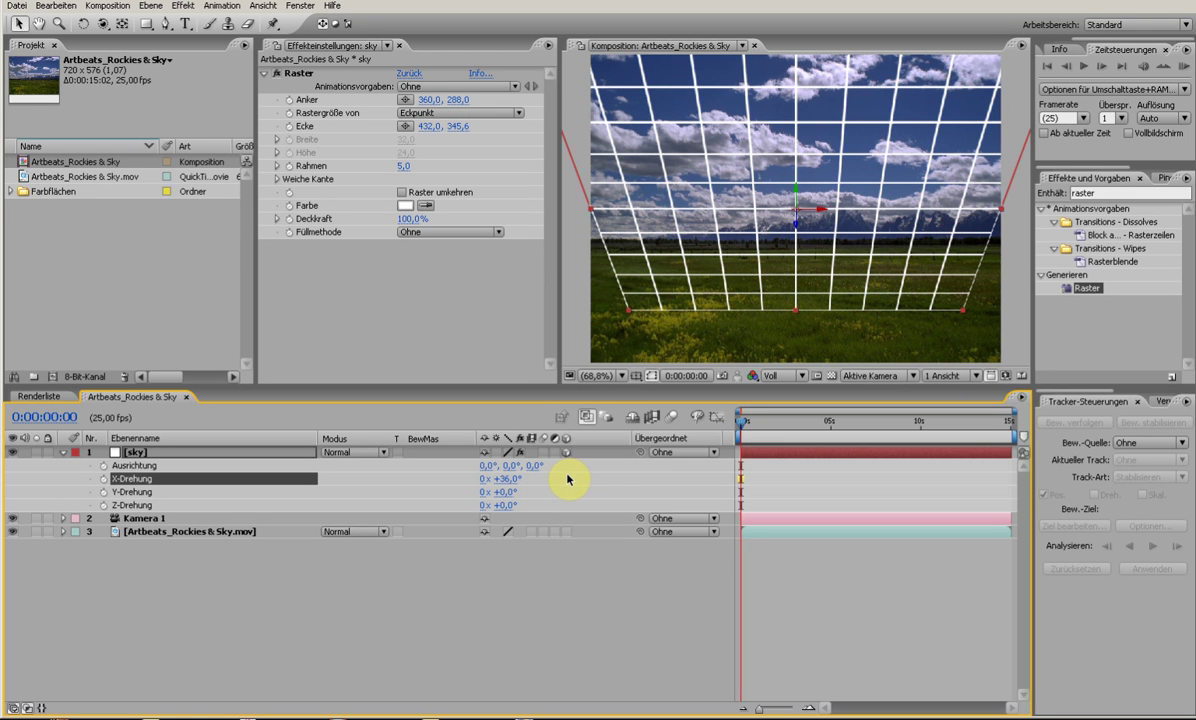
Raise the sky grid to Y 94 and stretch its width to 131%.
{"action": "key", "text": "p"}
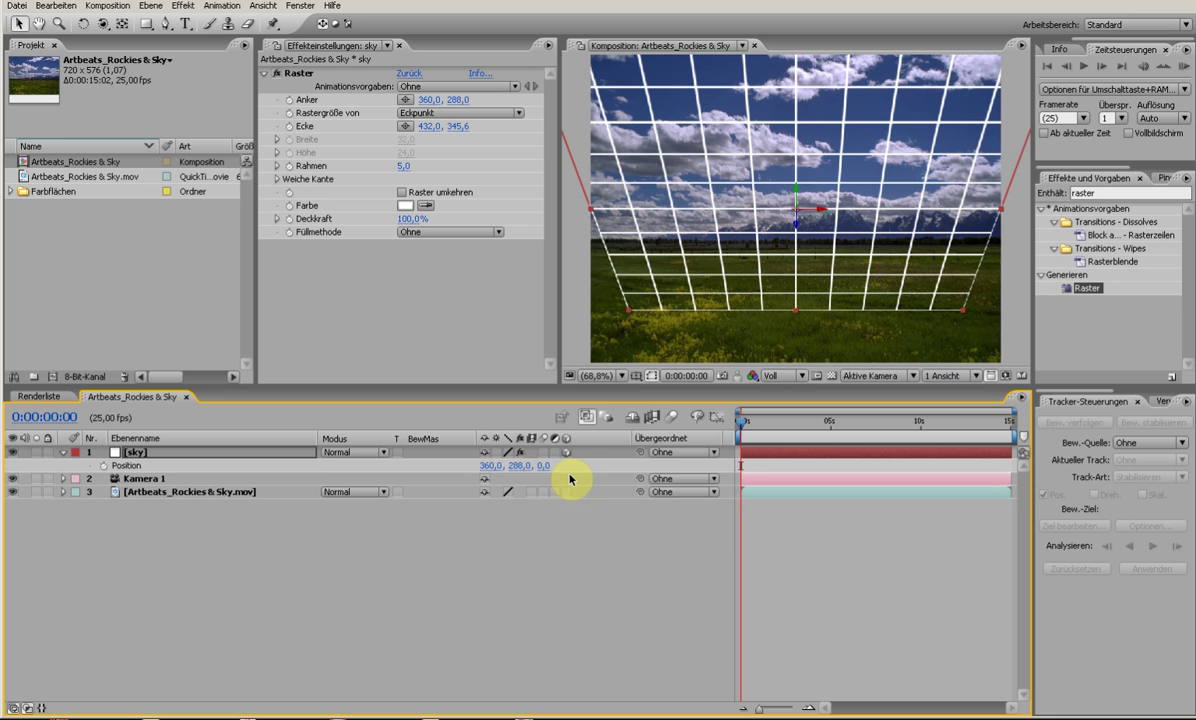
{"action": "left_click_drag", "start_coordinate": [522, 466], "coordinate": [382, 462]}
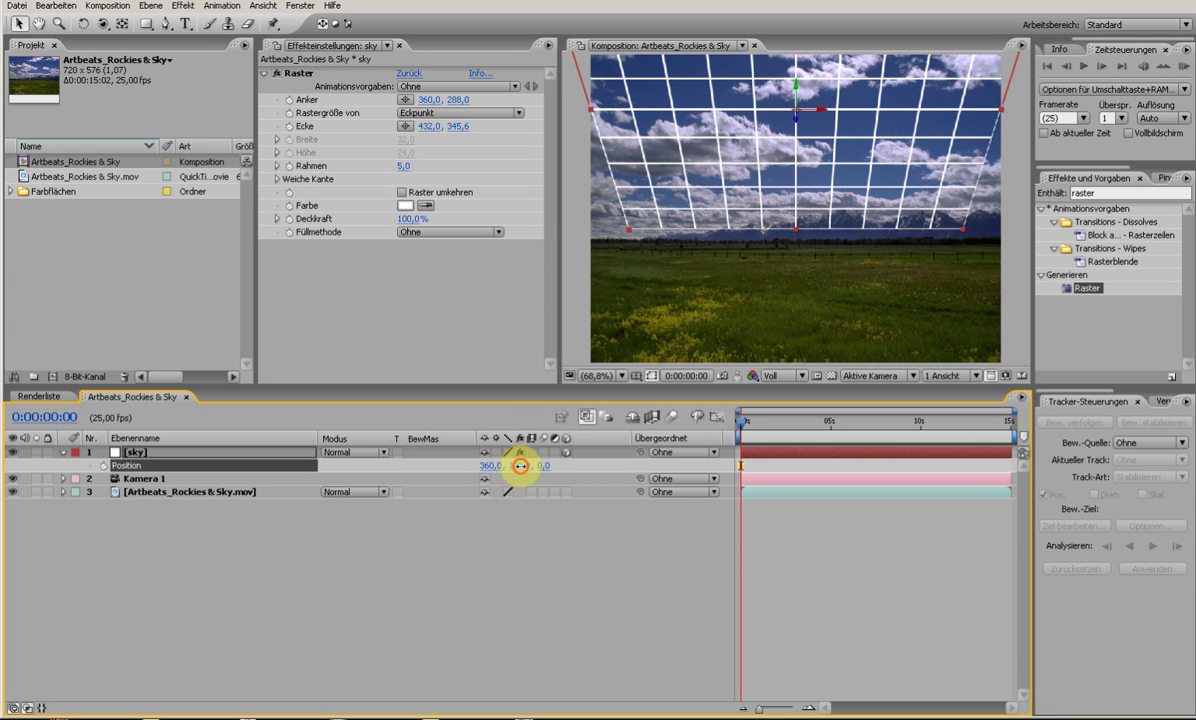
{"action": "left_click_drag", "start_coordinate": [522, 466], "coordinate": [515, 467]}
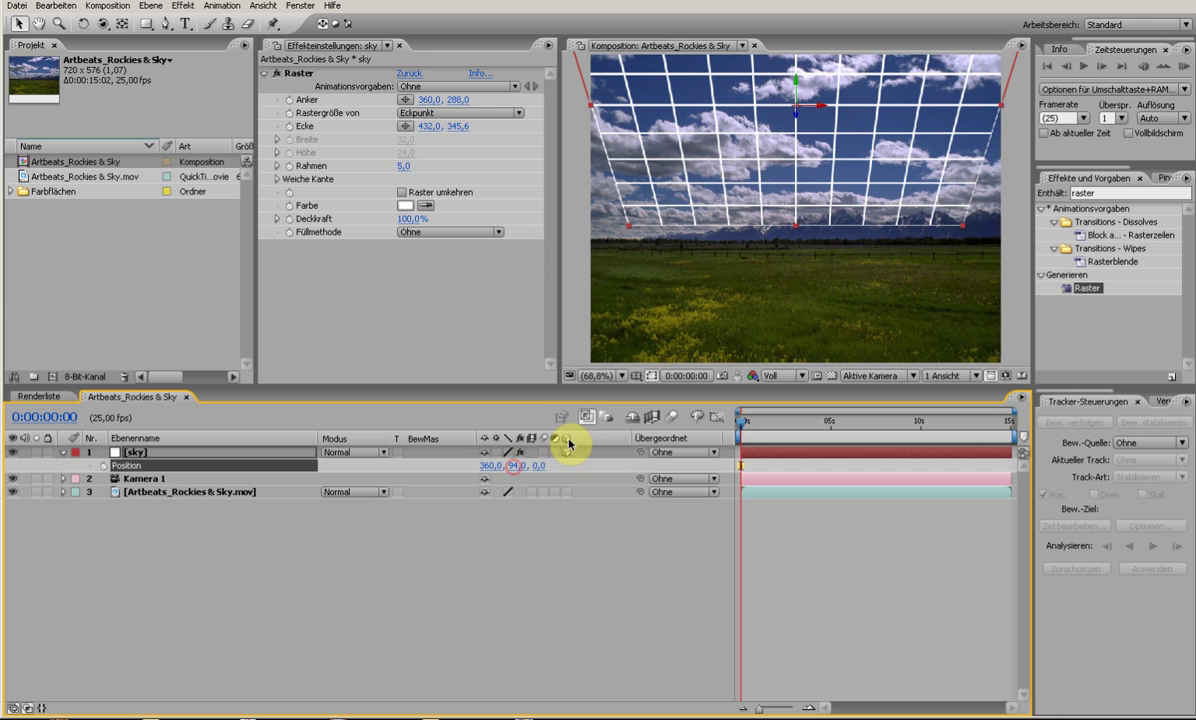
{"action": "key", "text": "s"}
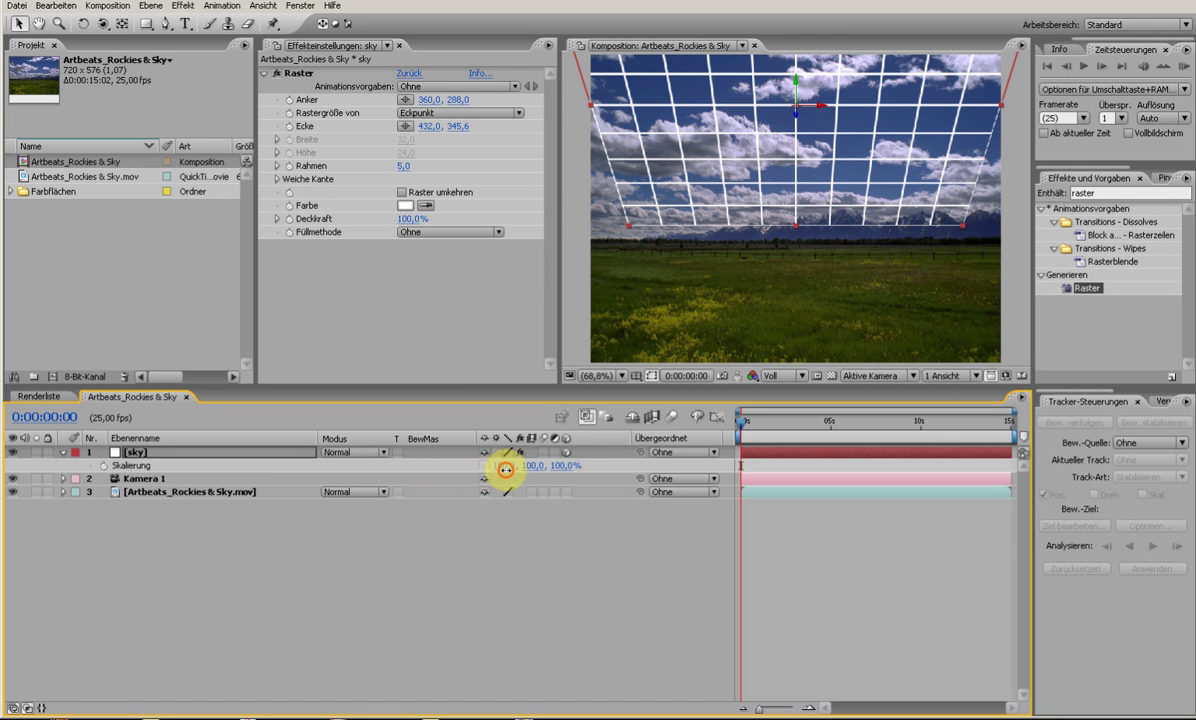
{"action": "left_click_drag", "start_coordinate": [507, 465], "coordinate": [531, 471]}
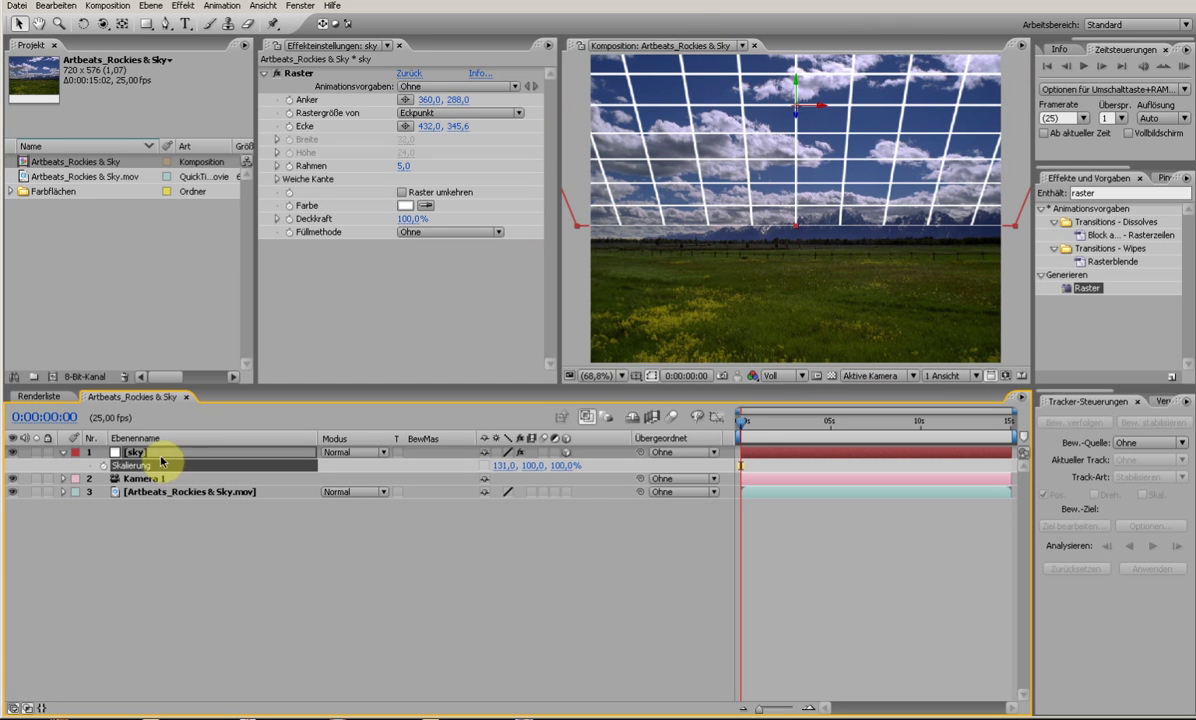
Duplicate the sky layer and rename the copy ground.
{"action": "key", "text": "ctrl+d"}
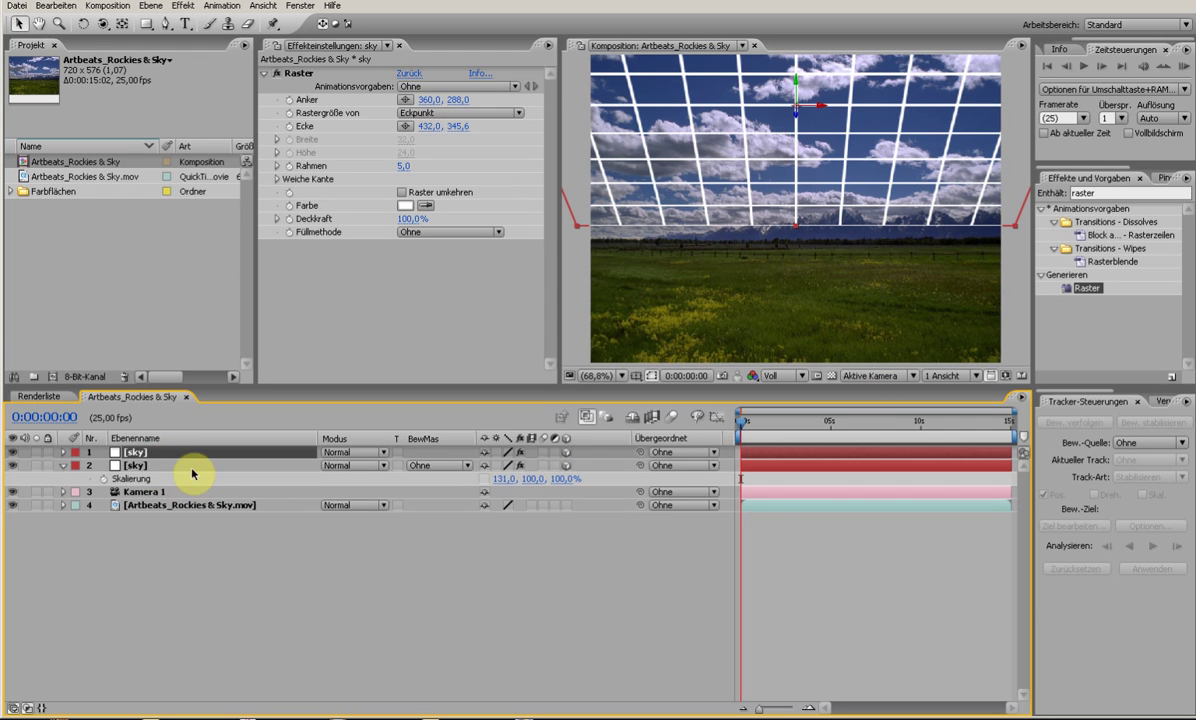
{"action": "left_click", "coordinate": [200, 466]}
{"action": "key", "text": "Return"}
{"action": "type", "text": "gr"}
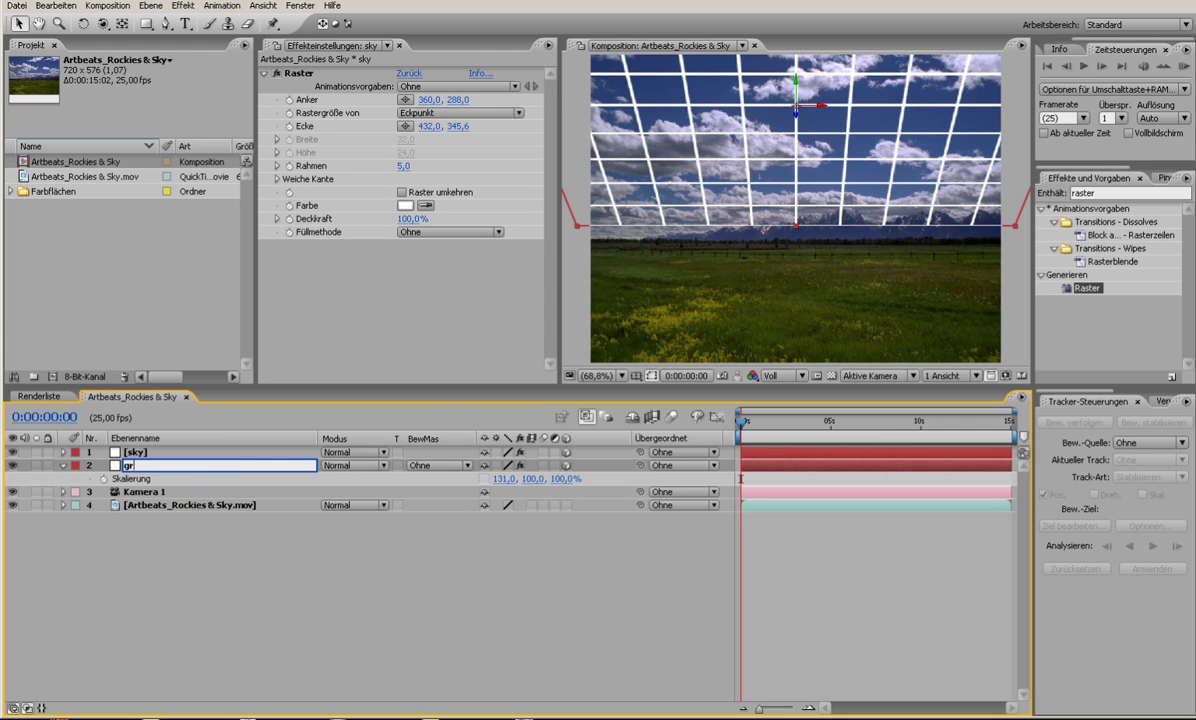
{"action": "type", "text": "ound"}
{"action": "left_click", "coordinate": [205, 468]}
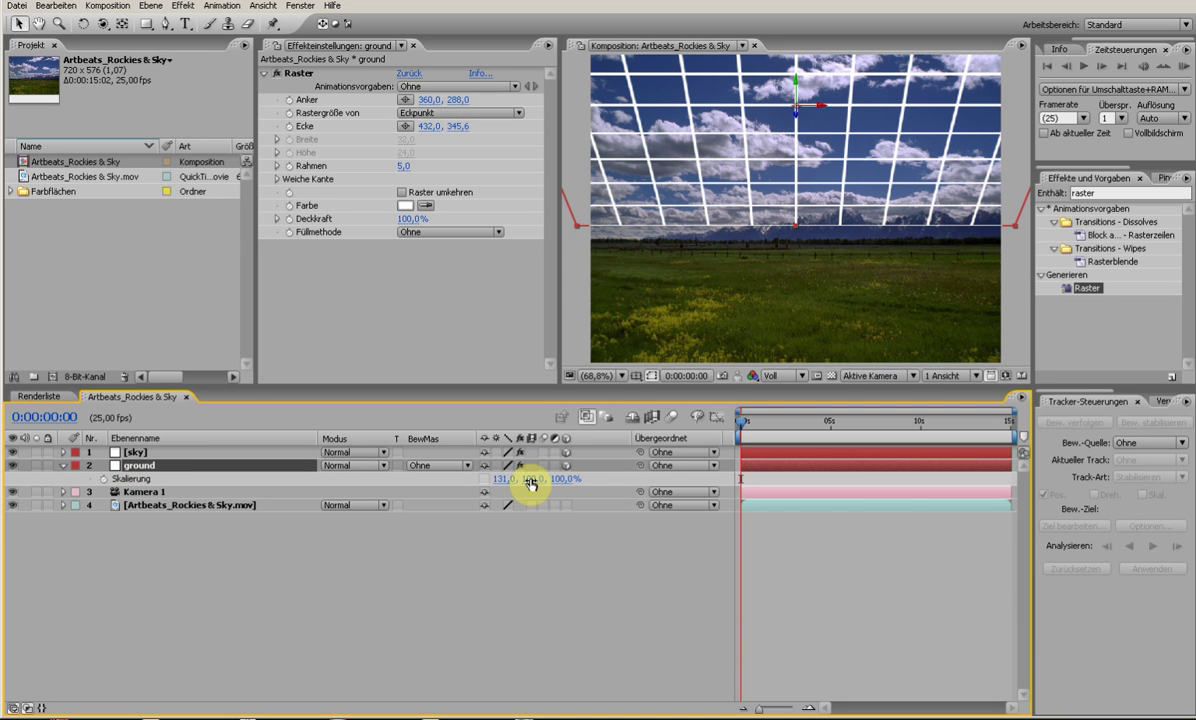
Tilt the ground grid on X Rotation so it lies flat as a floor.
{"action": "key", "text": "r"}
{"action": "left_click_drag", "start_coordinate": [508, 492], "coordinate": [763, 537]}
{"action": "key", "text": "p"}
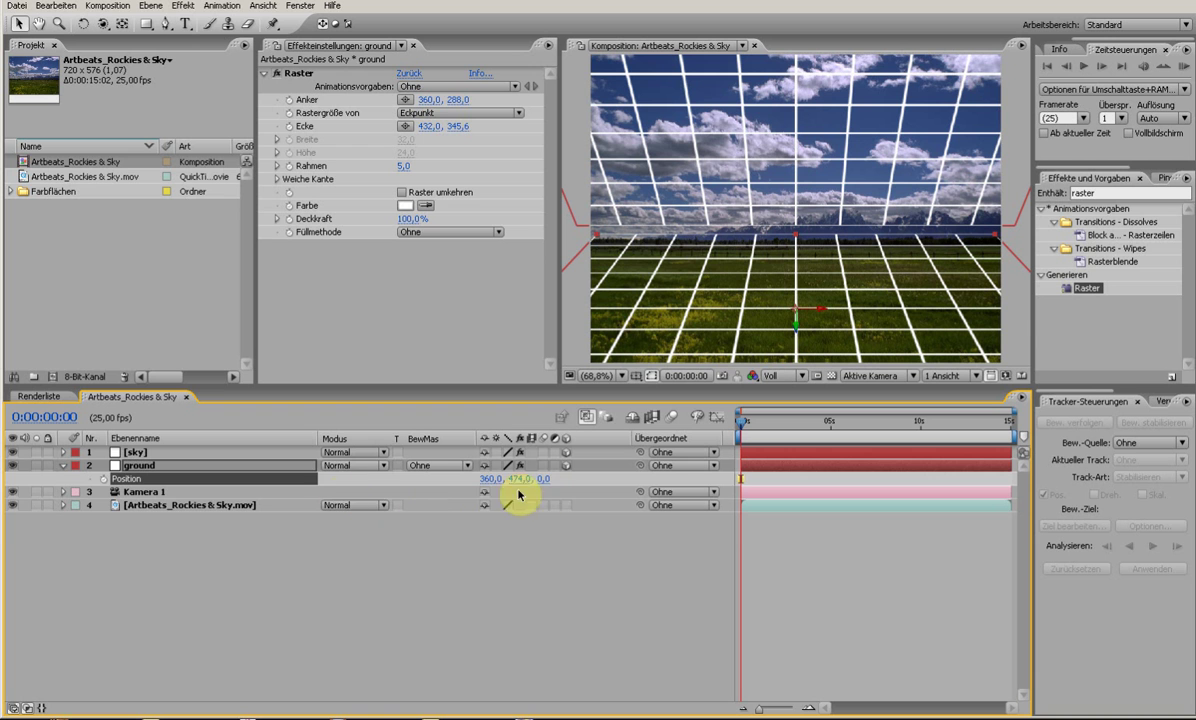
{"action": "key", "text": "r"}
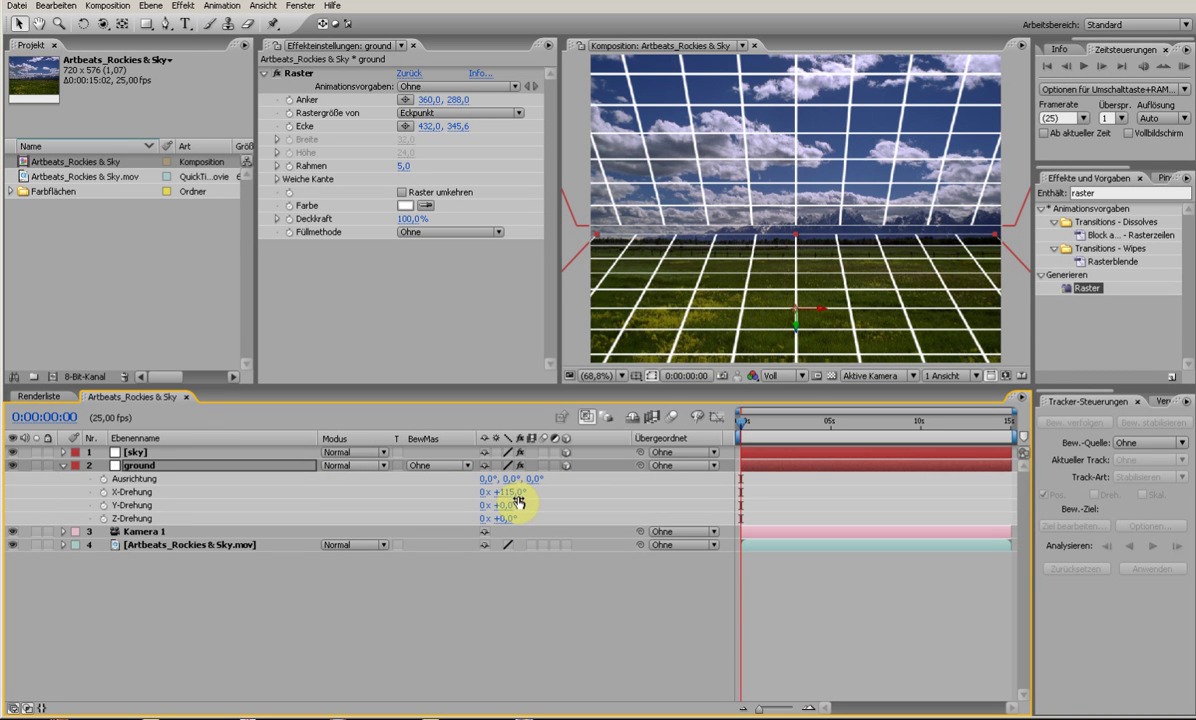
{"action": "left_click_drag", "start_coordinate": [505, 492], "coordinate": [504, 492]}
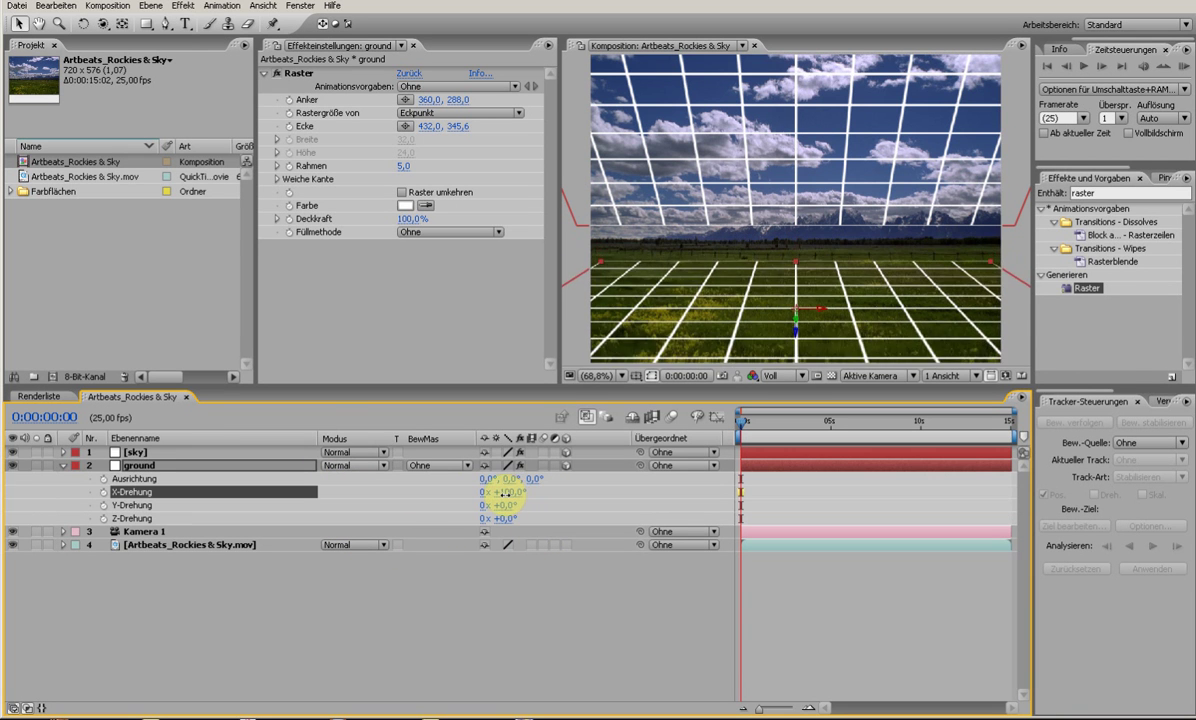
Raise the ground floor to Y 436 and widen it to 150%.
{"action": "key", "text": "p"}
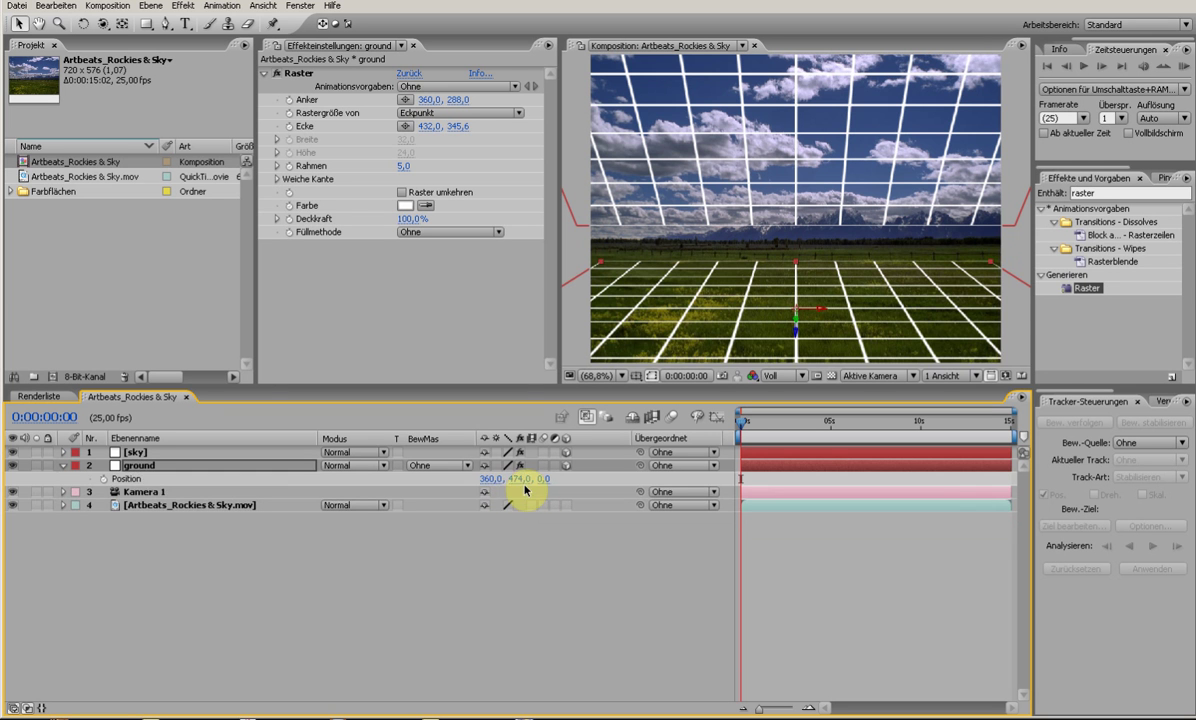
{"action": "left_click_drag", "start_coordinate": [518, 481], "coordinate": [494, 479]}
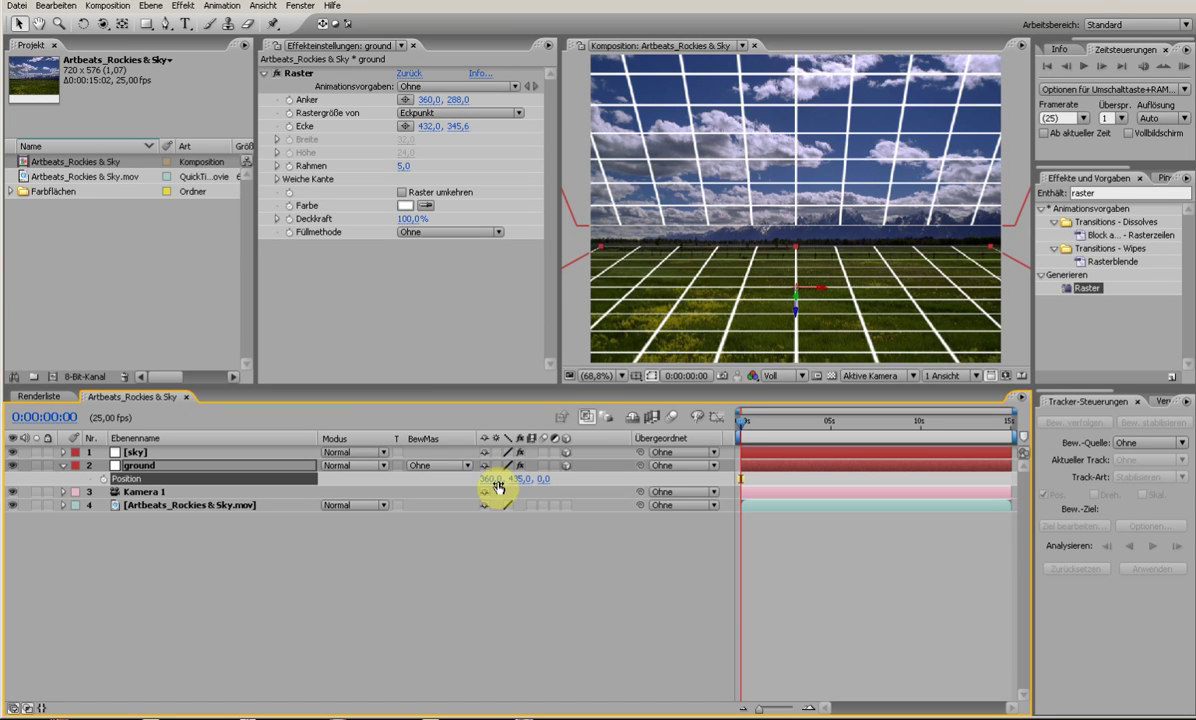
{"action": "key", "text": "s"}
{"action": "left_click_drag", "start_coordinate": [495, 480], "coordinate": [507, 481]}
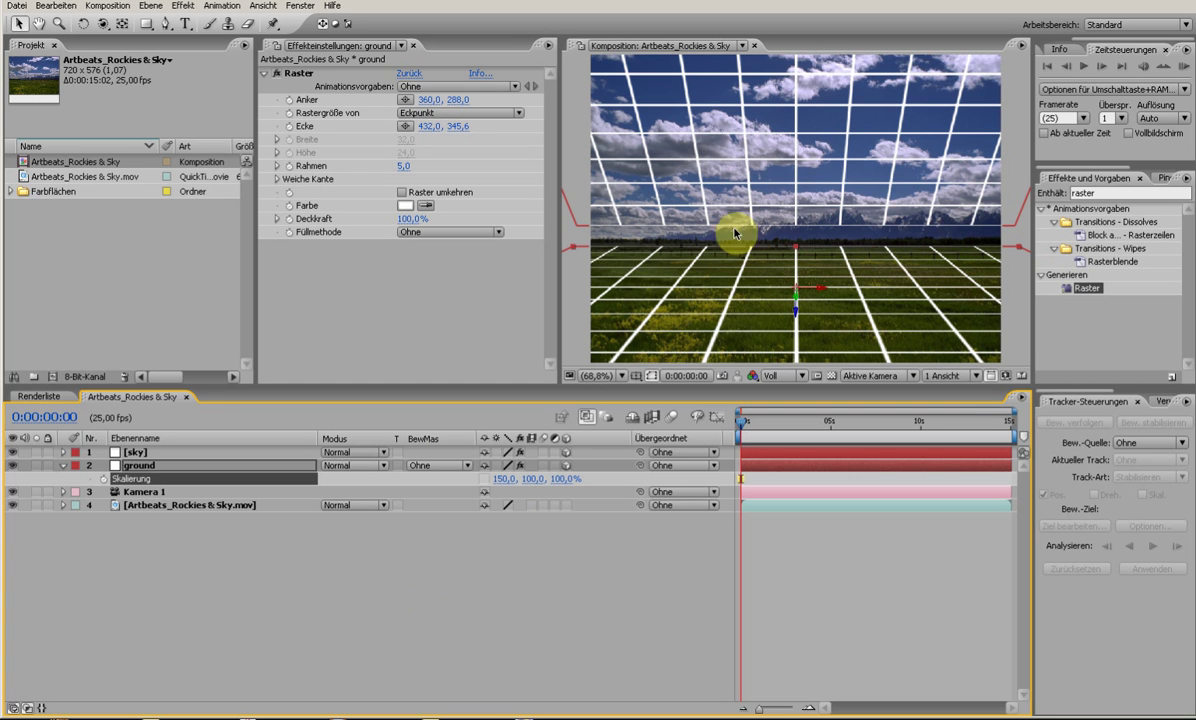
Duplicate the ground layer and rename the copy back.
{"action": "left_click", "coordinate": [149, 465]}
{"action": "key", "text": "ctrl+d"}
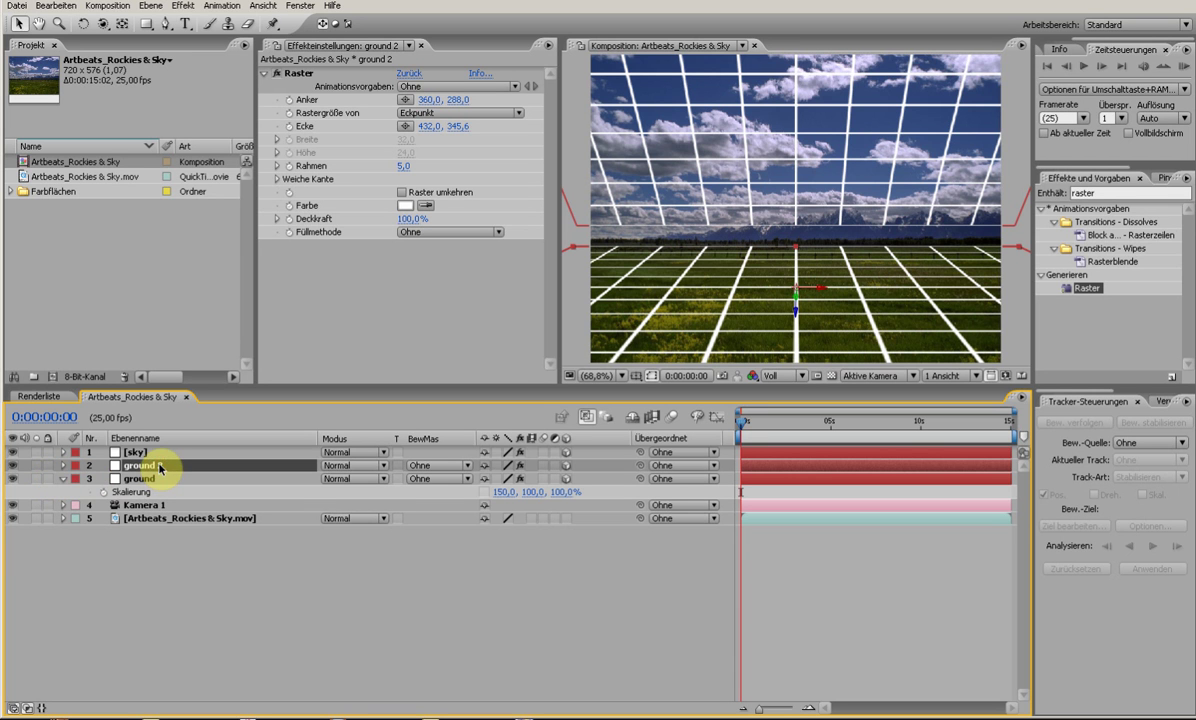
{"action": "key", "text": "Return"}
{"action": "type", "text": "bac"}
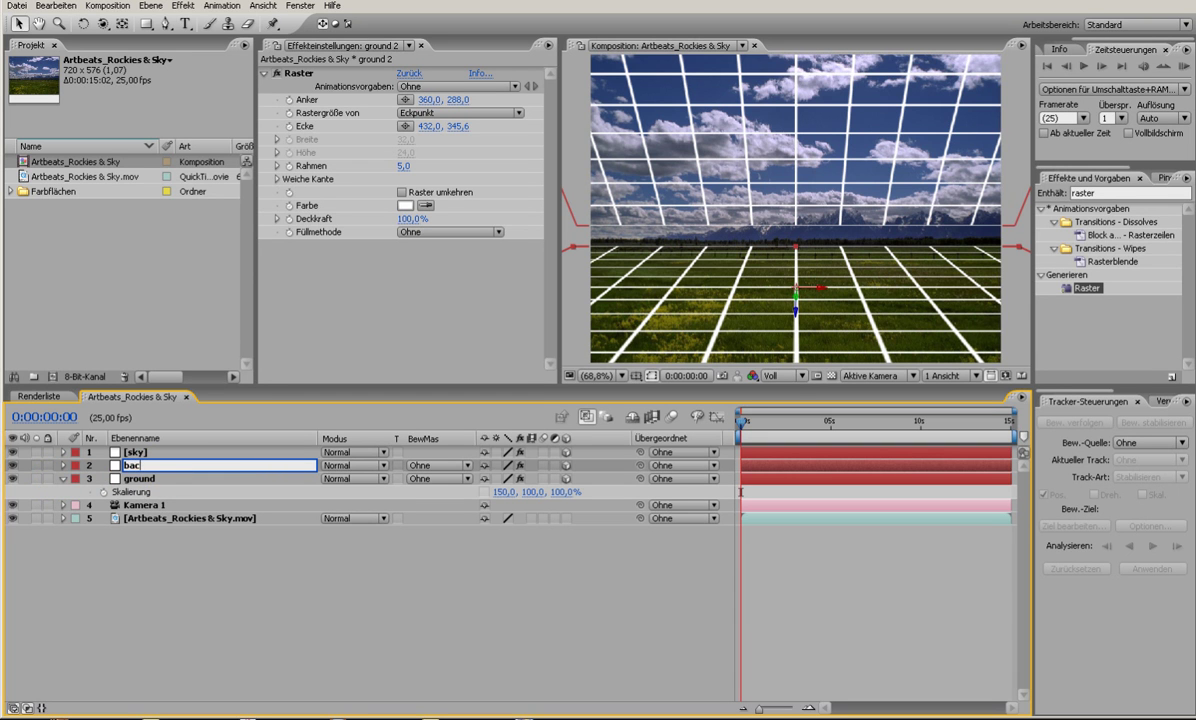
{"action": "type", "text": "k"}
{"action": "key", "text": "Return"}
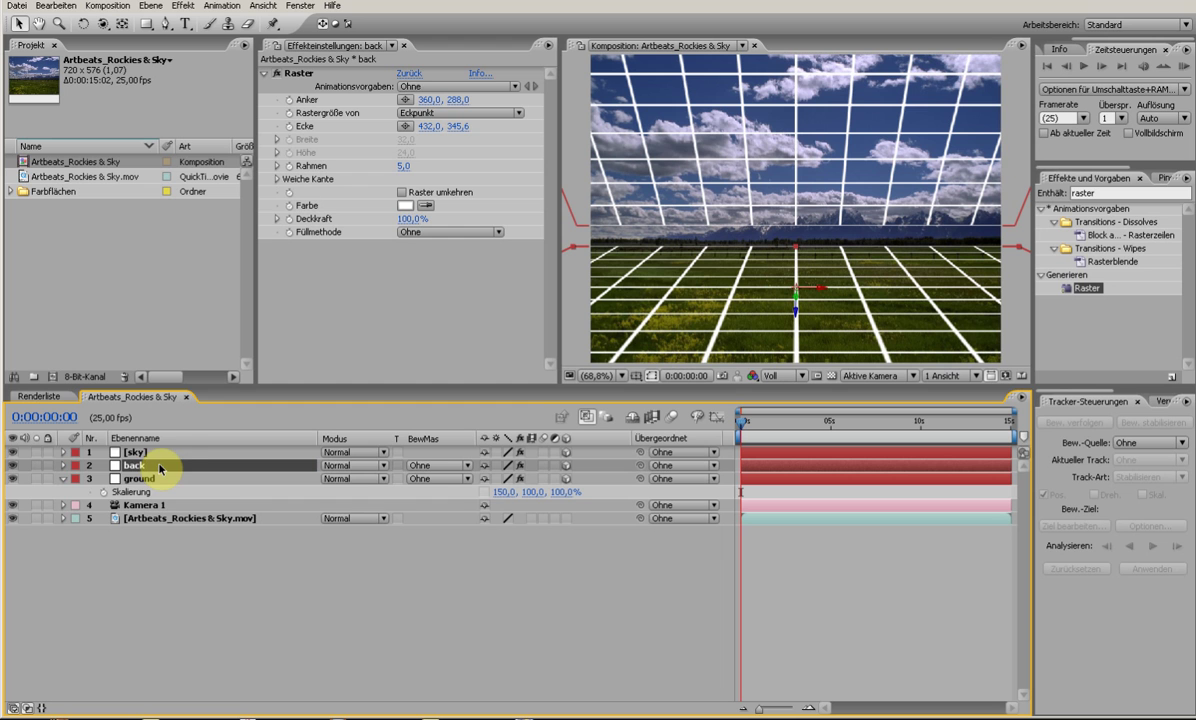
Reset the back layer's Transform so it stands upright as a wall.
{"action": "left_click", "coordinate": [64, 466]}
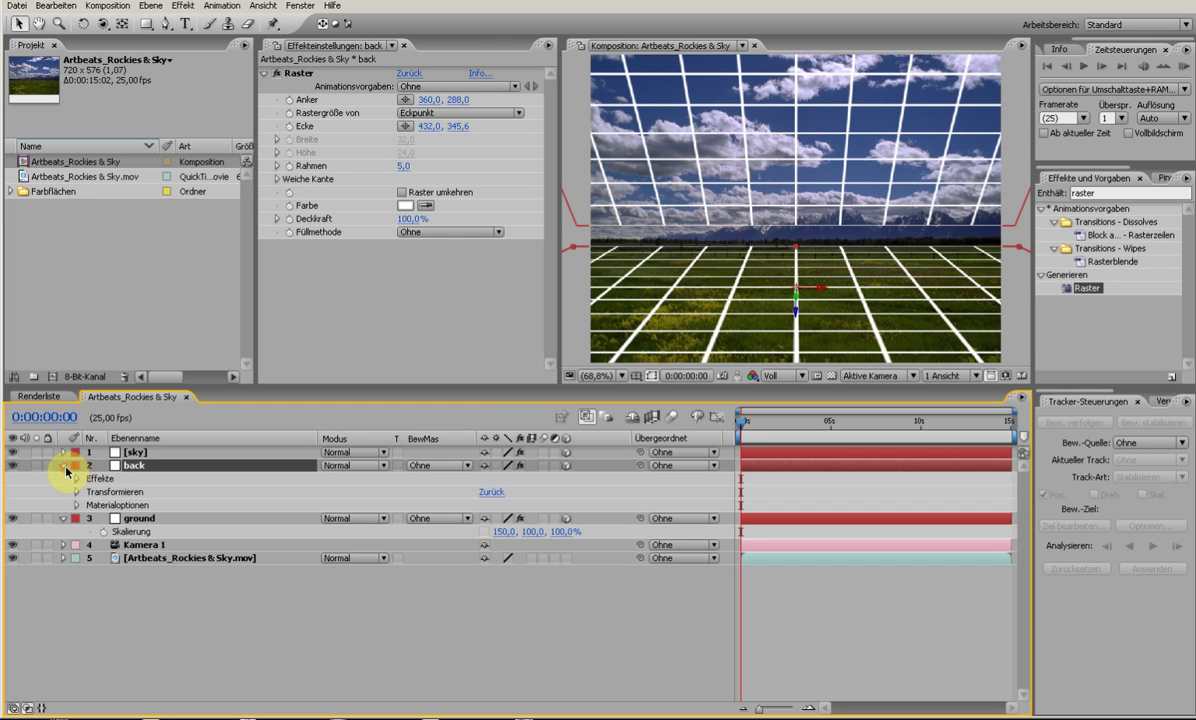
{"action": "left_click", "coordinate": [486, 493]}
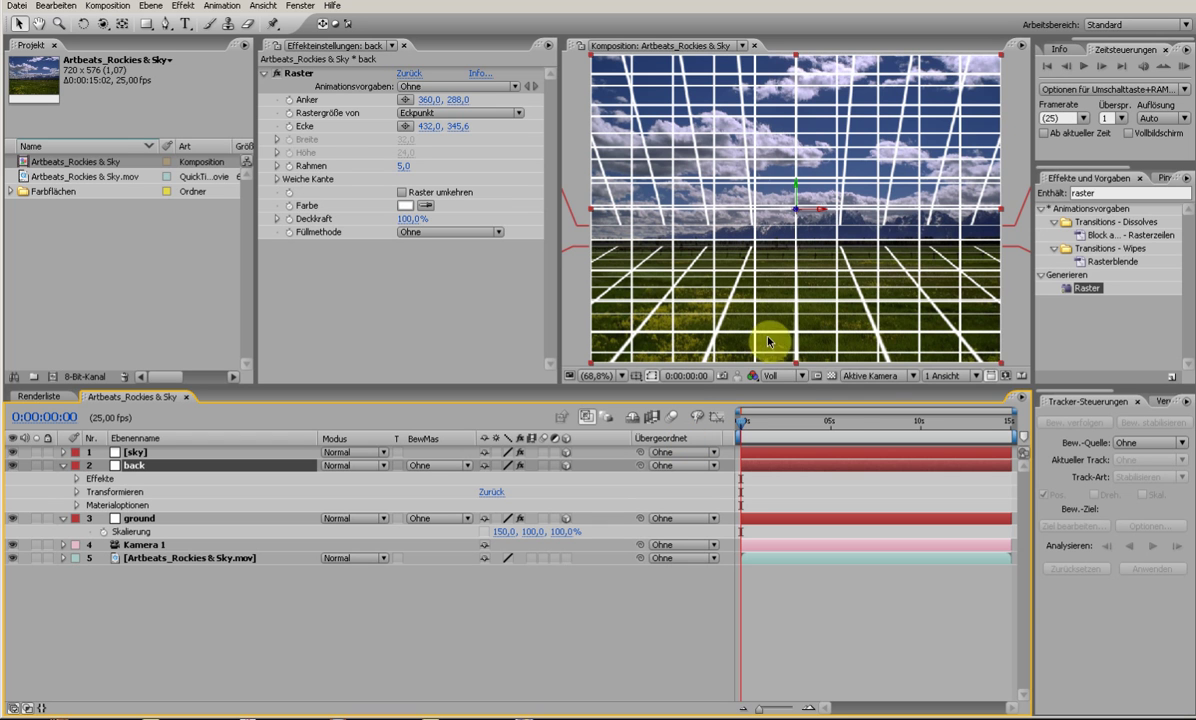
{"action": "left_click", "coordinate": [800, 377]}
{"action": "left_click", "coordinate": [798, 380]}
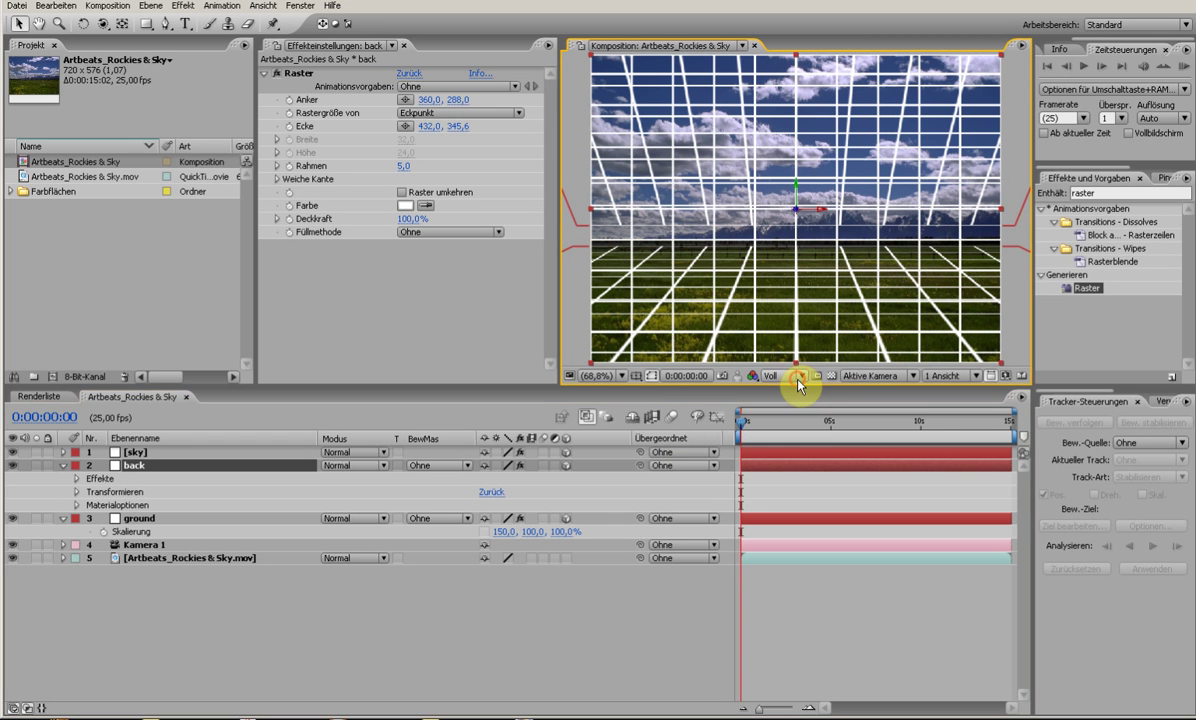
In Top view, push the back wall and sky layers further back in depth.
{"action": "left_click", "coordinate": [857, 374]}
{"action": "left_click", "coordinate": [820, 424]}
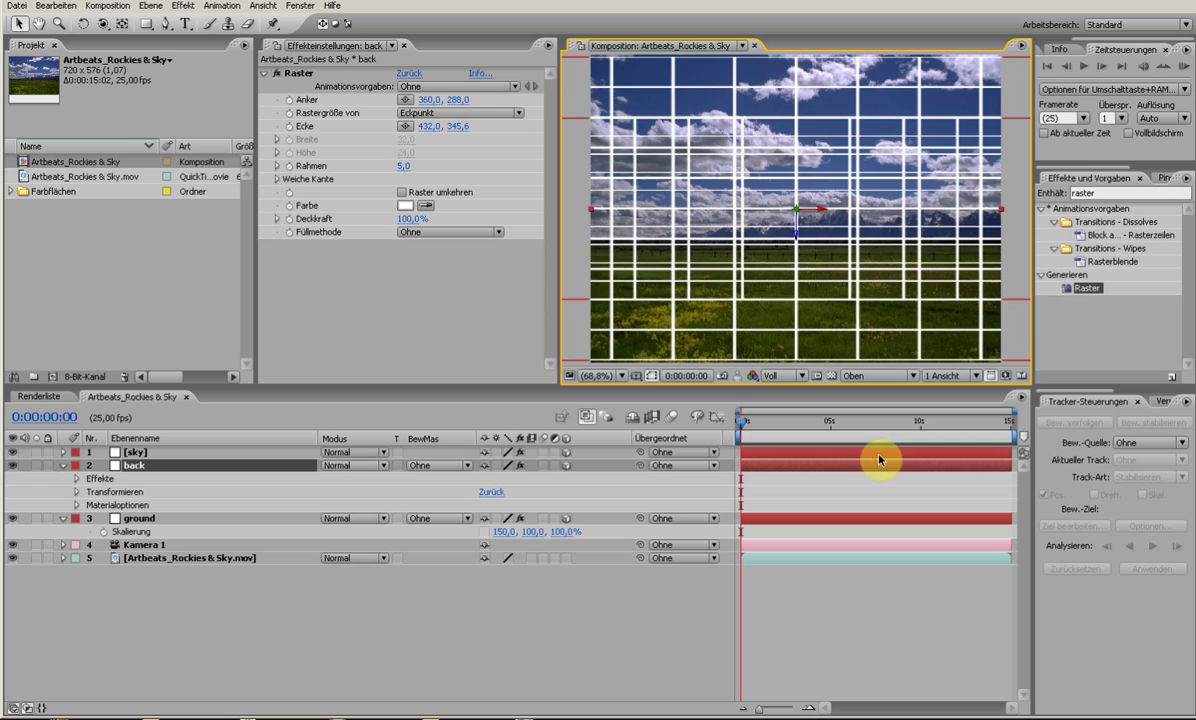
{"action": "key", "text": "comma"}
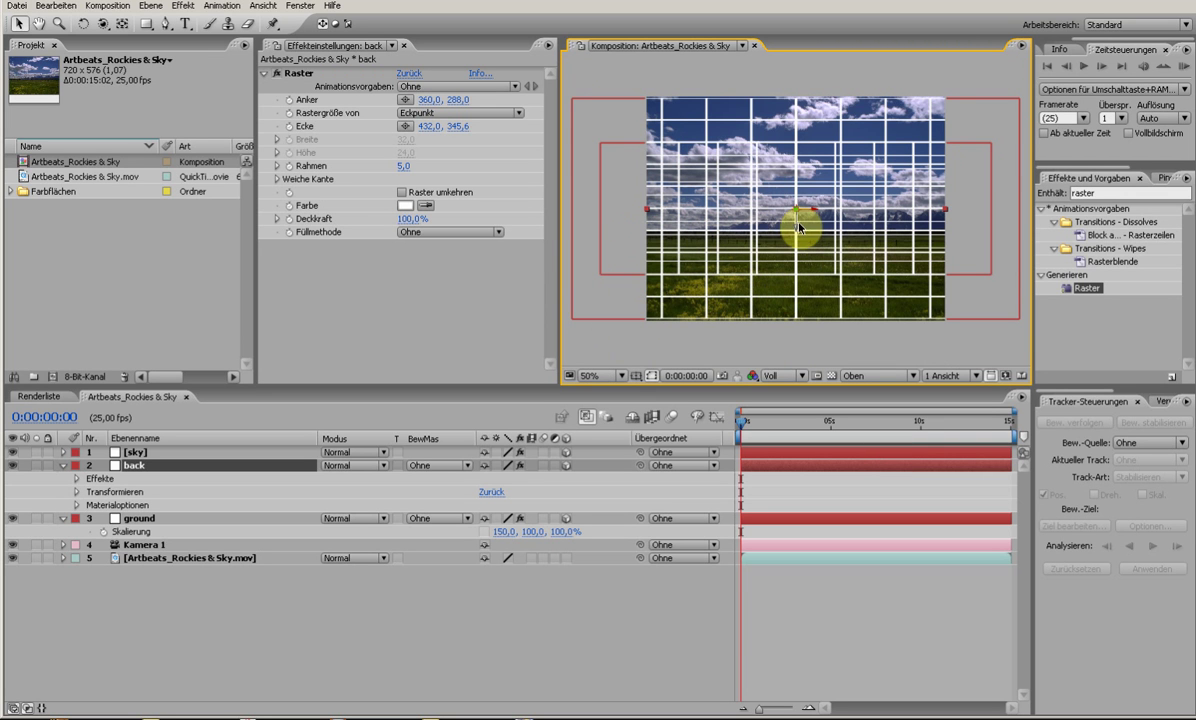
{"action": "left_click_drag", "start_coordinate": [797, 232], "coordinate": [797, 126]}
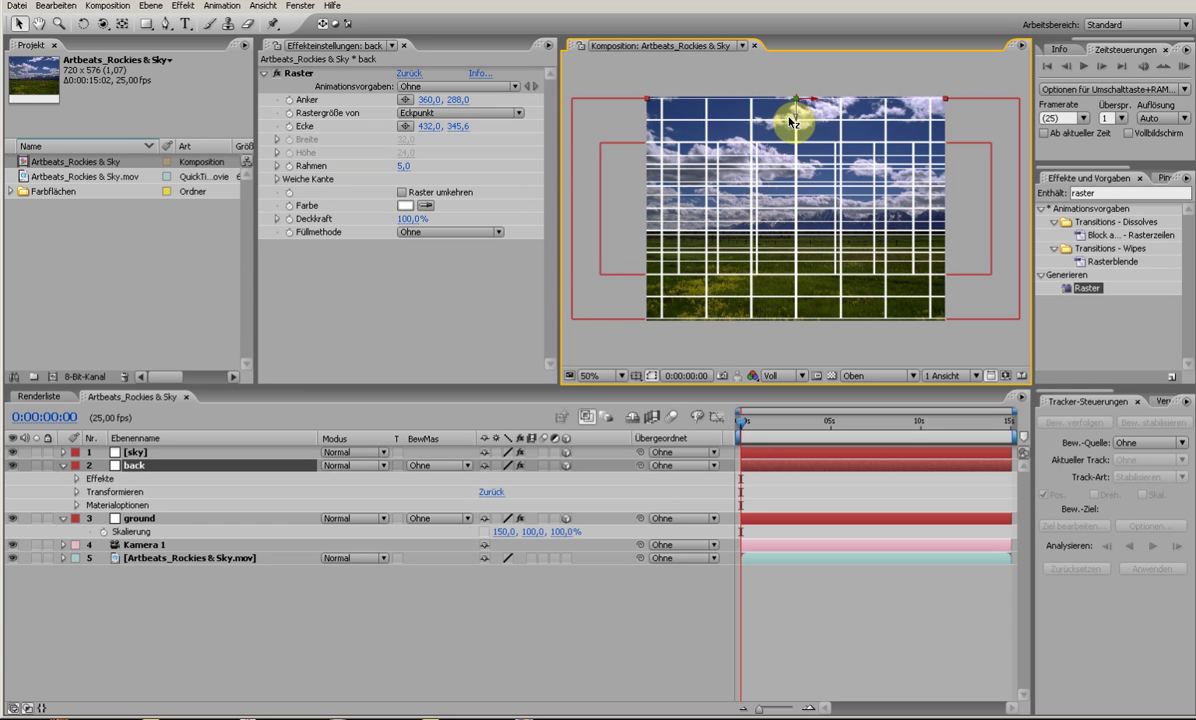
{"action": "left_click", "coordinate": [622, 147]}
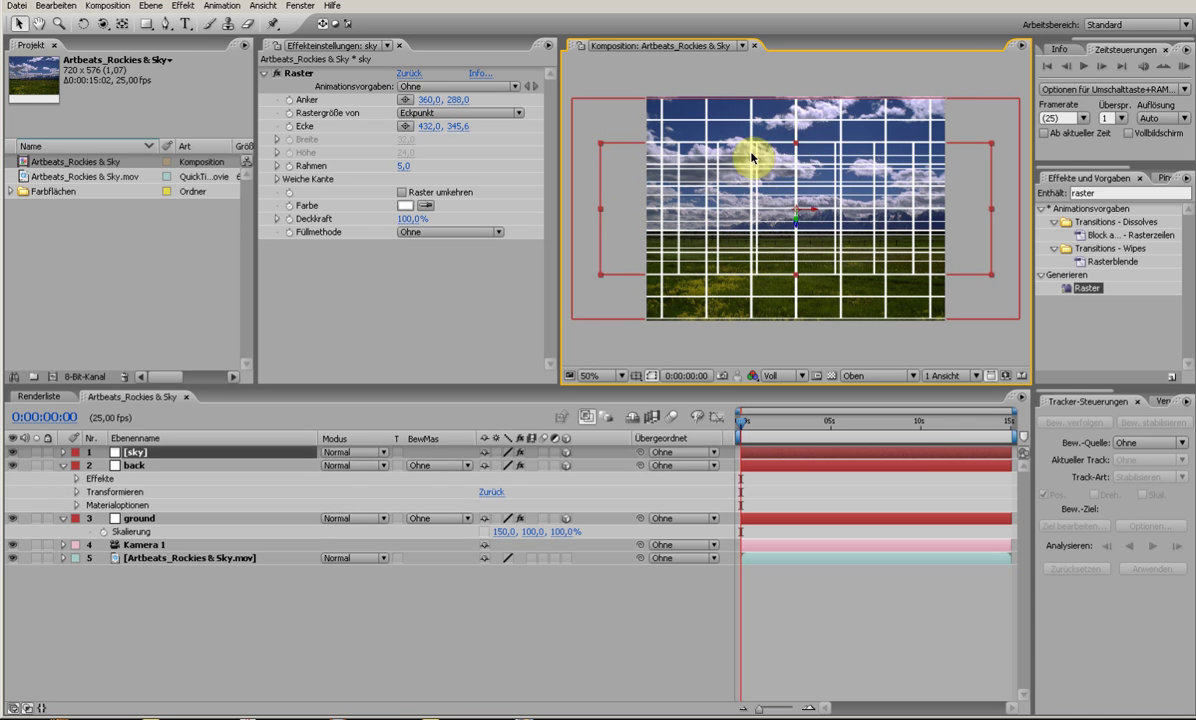
{"action": "left_click_drag", "start_coordinate": [797, 232], "coordinate": [791, 175]}
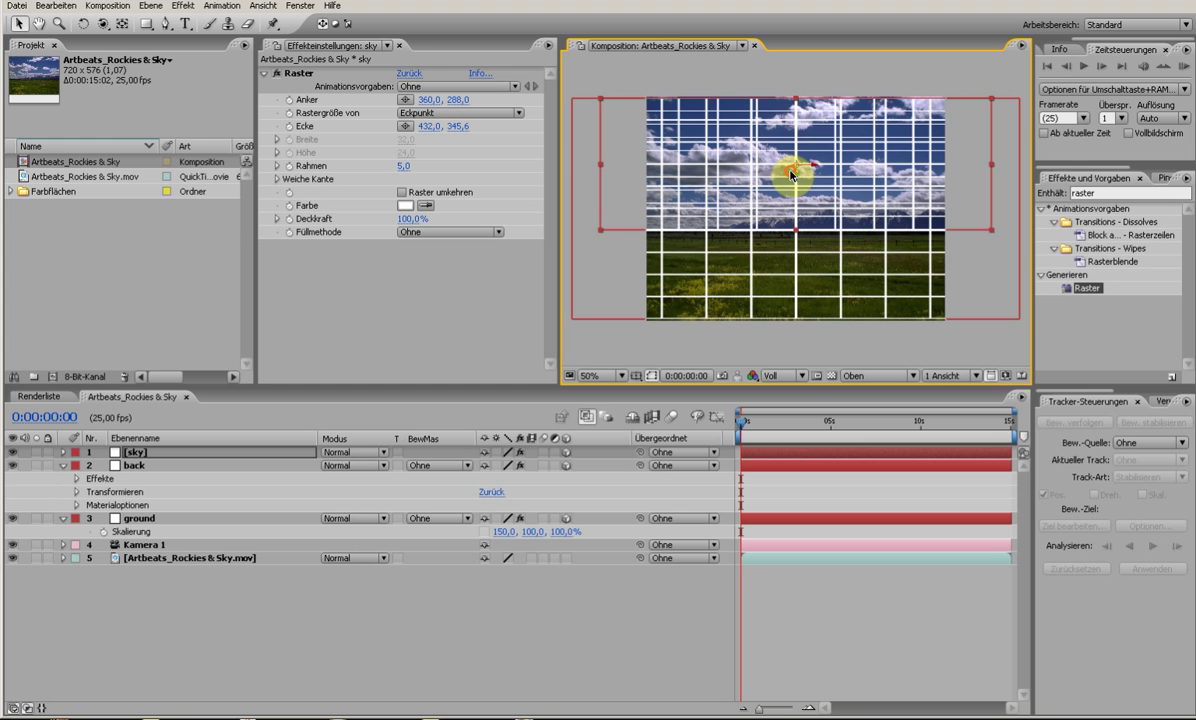
Return to the Active Camera view and widen the sky layer from 131% to 176%.
{"action": "left_click", "coordinate": [872, 376]}
{"action": "left_click", "coordinate": [879, 390]}
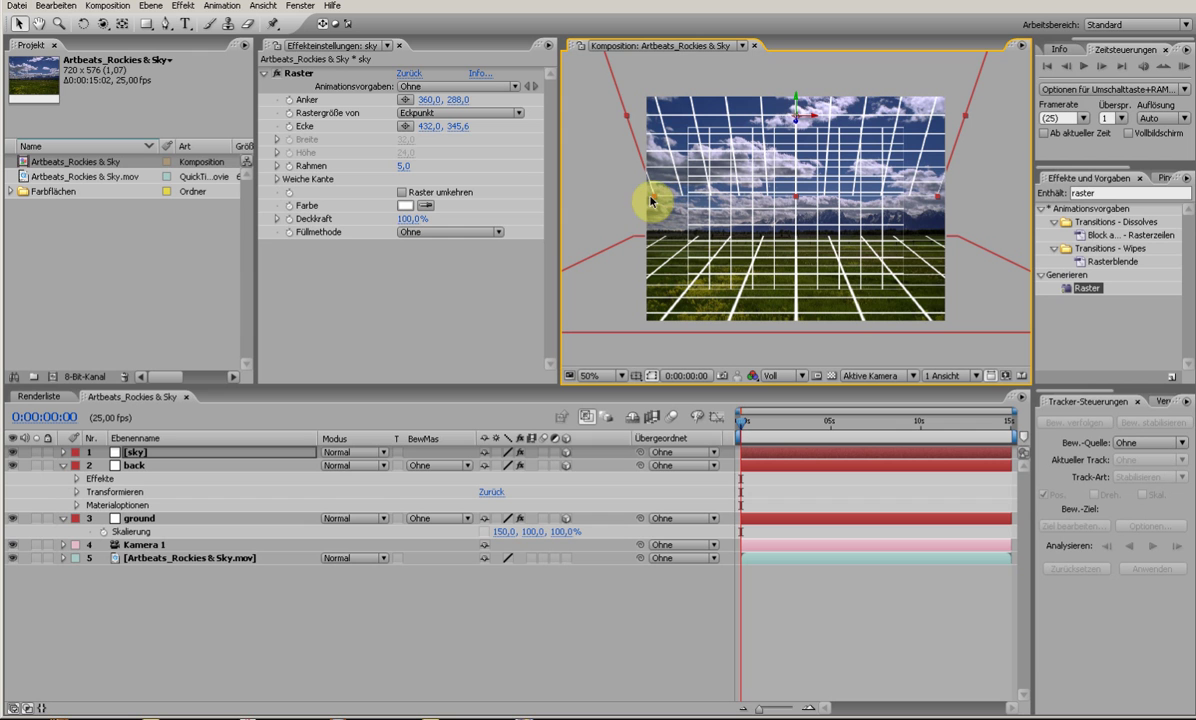
{"action": "left_click", "coordinate": [224, 455]}
{"action": "key", "text": "s"}
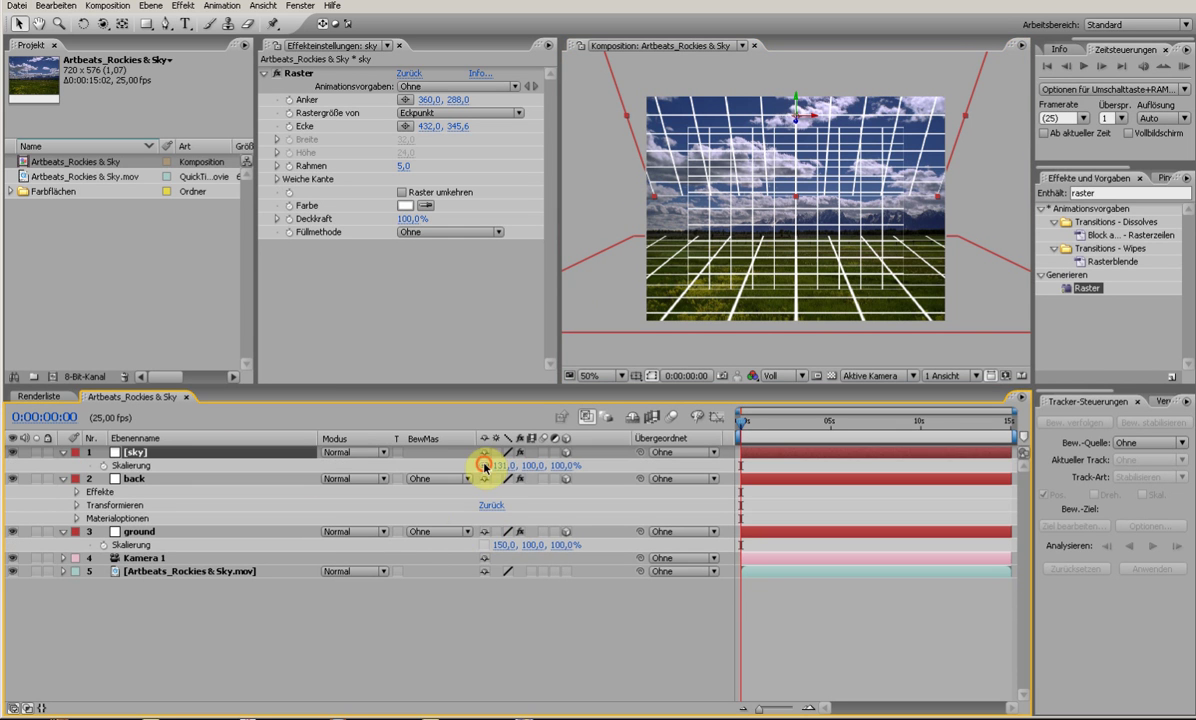
{"action": "left_click_drag", "start_coordinate": [498, 468], "coordinate": [531, 467]}
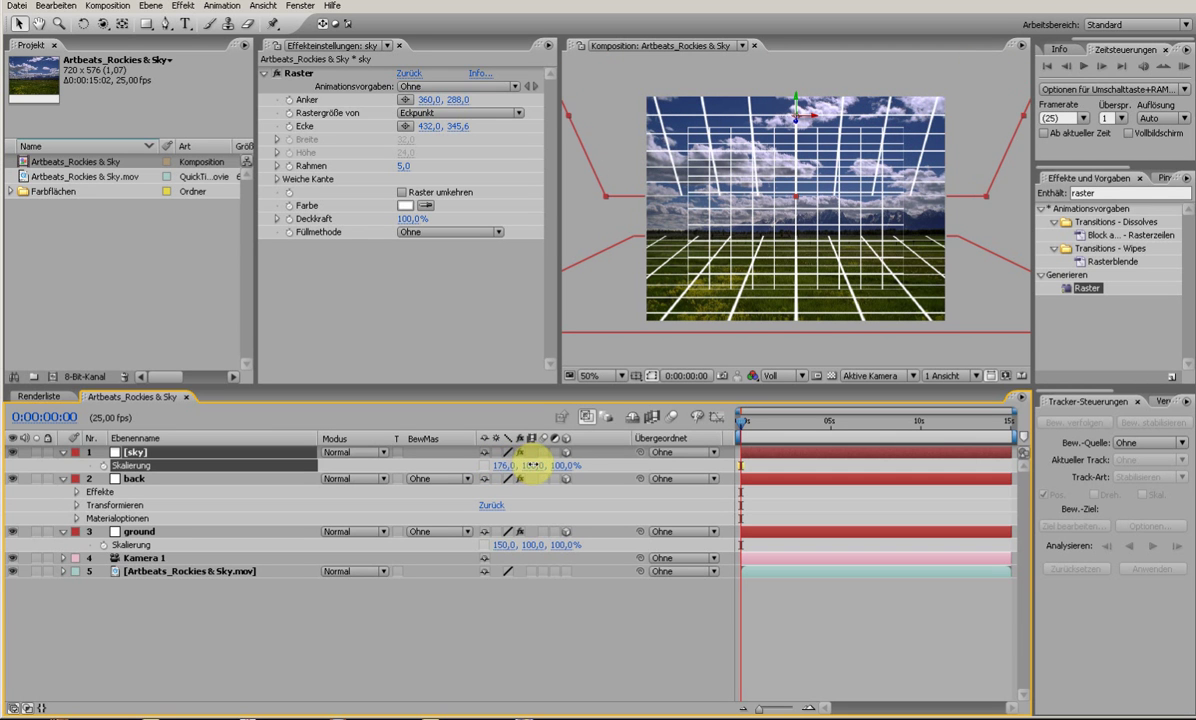
Scale the back wall uniformly to 146% and orbit to check it covers the frame.
{"action": "left_click", "coordinate": [691, 211]}
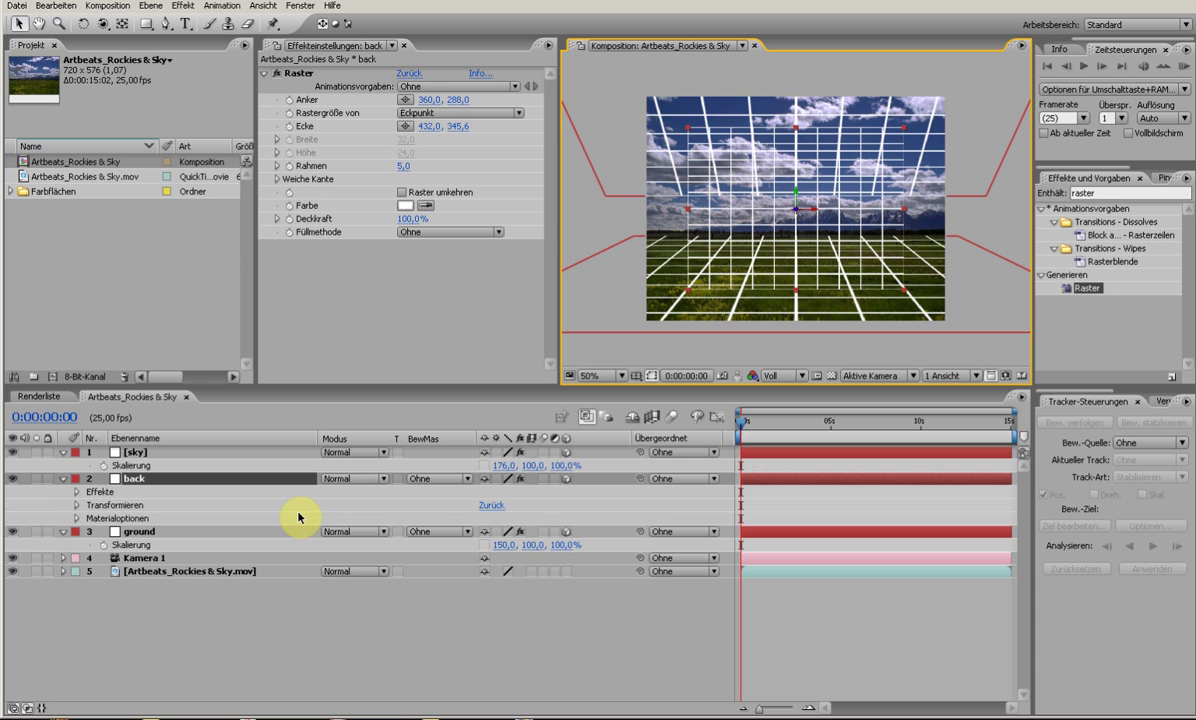
{"action": "key", "text": "s"}
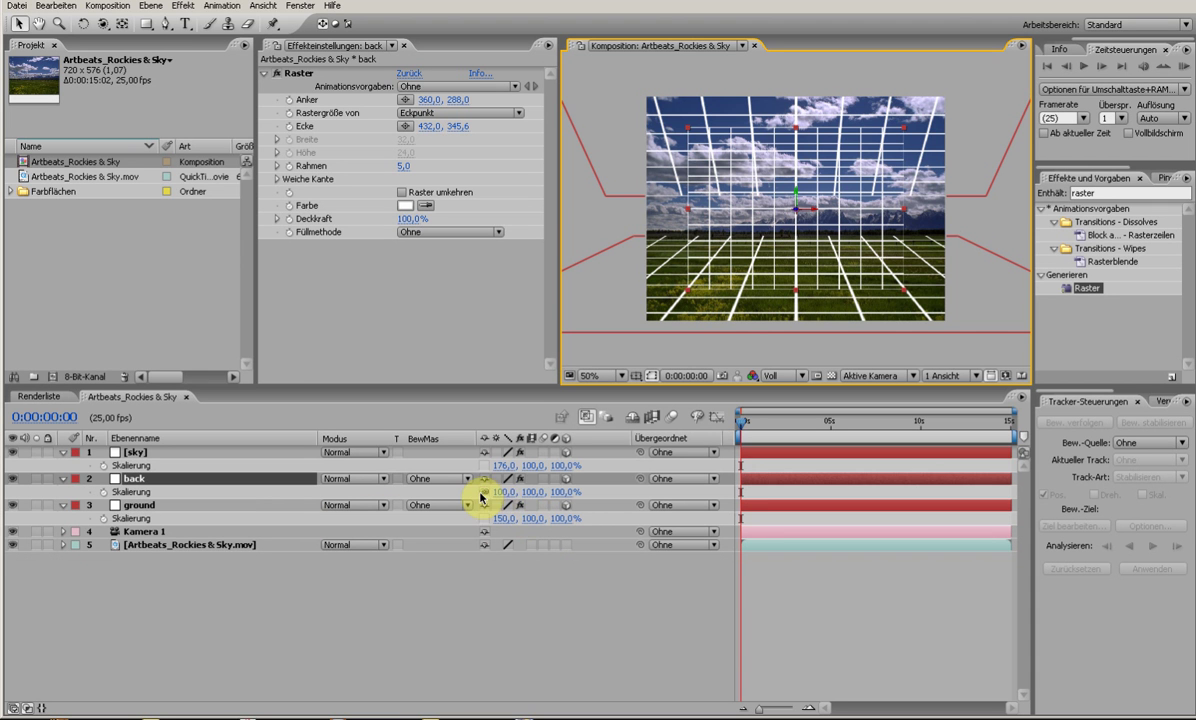
{"action": "left_click_drag", "start_coordinate": [497, 492], "coordinate": [534, 492]}
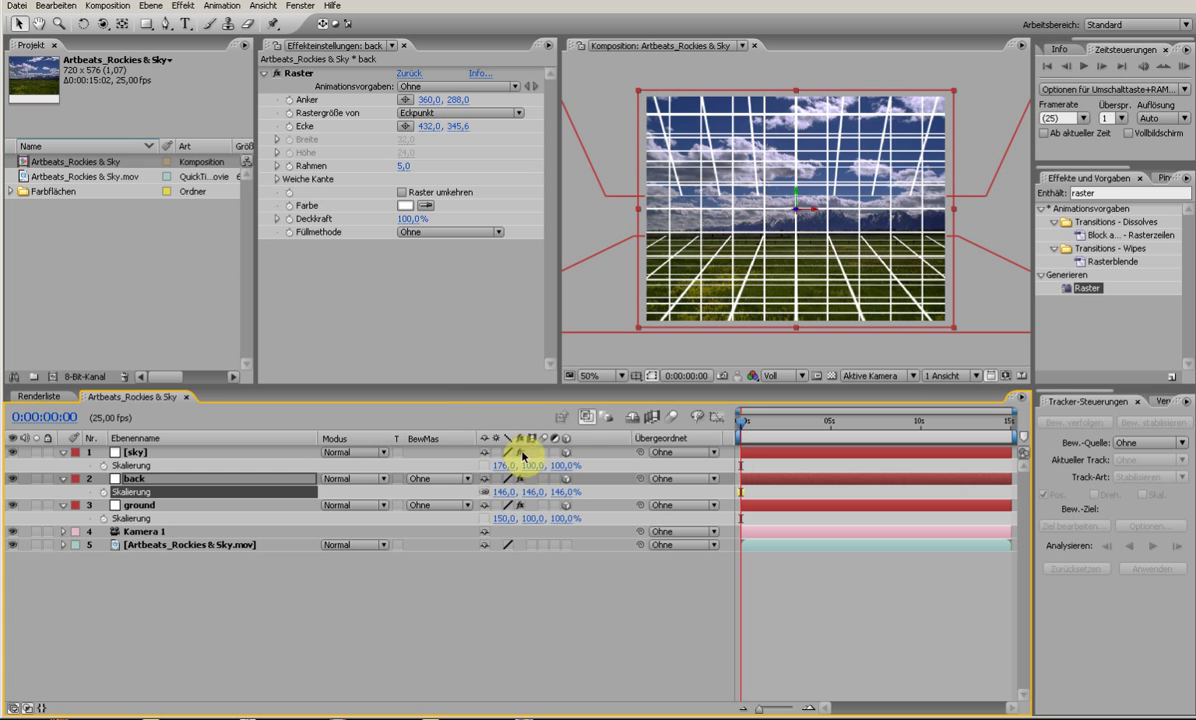
{"action": "left_click", "coordinate": [522, 531]}
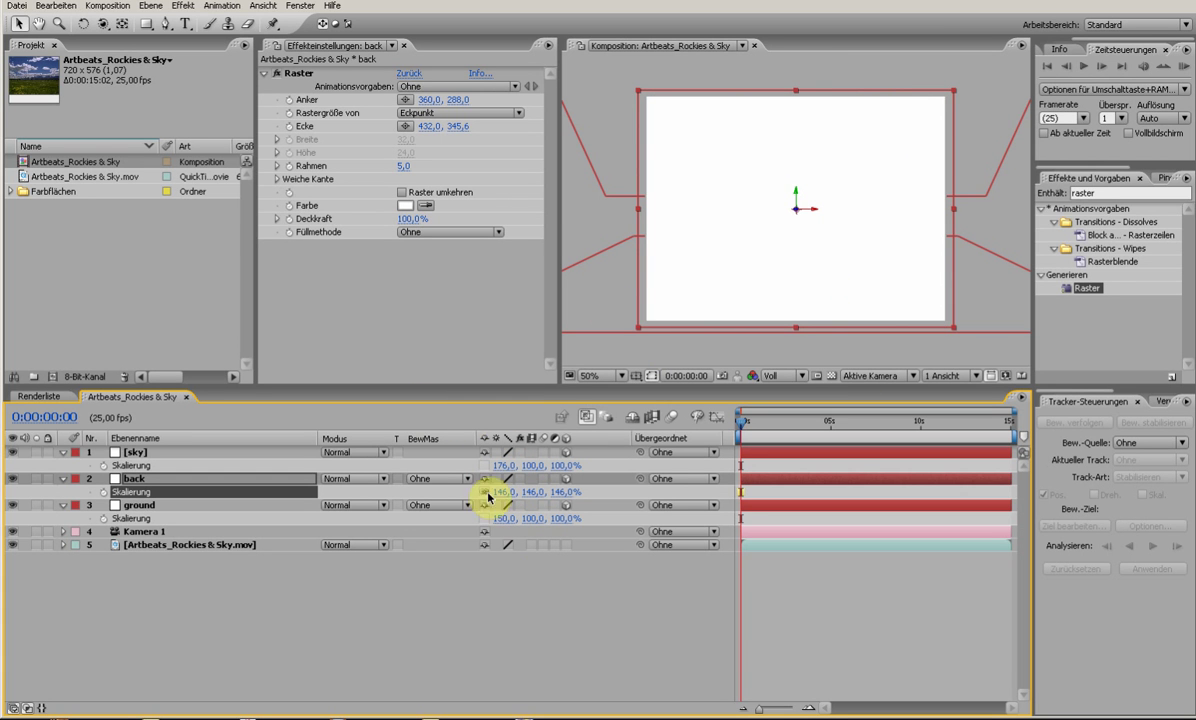
{"action": "left_click", "coordinate": [106, 24]}
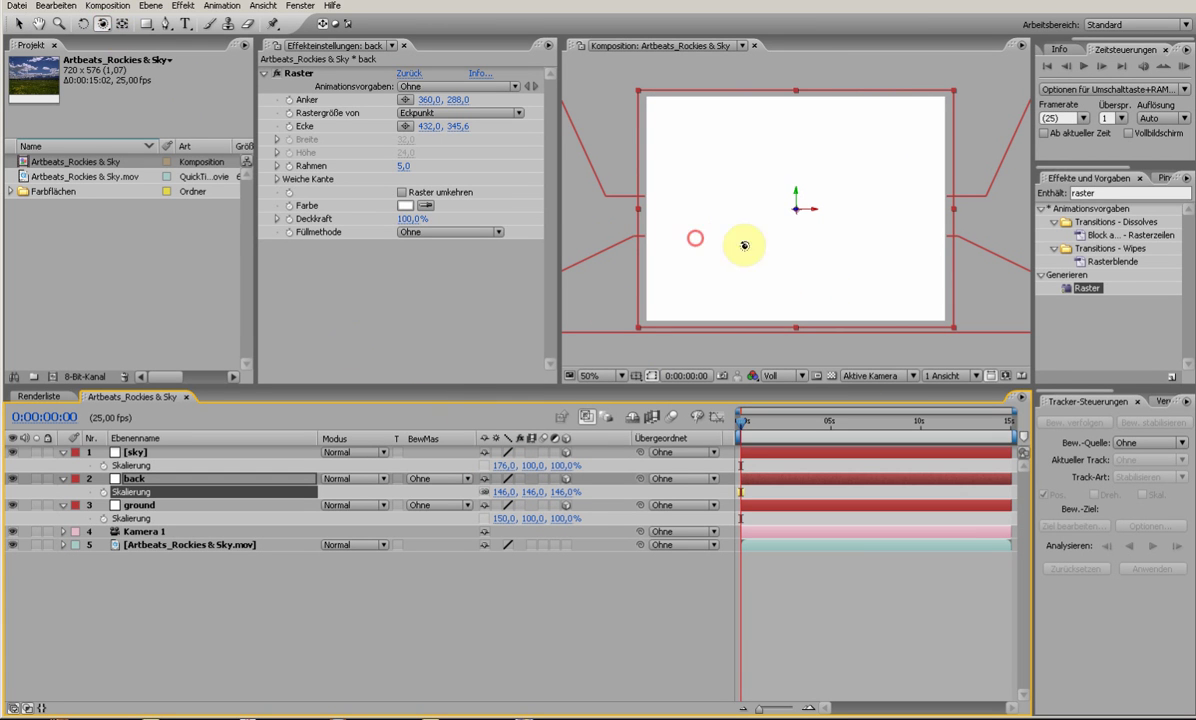
{"action": "left_click_drag", "start_coordinate": [691, 238], "coordinate": [715, 254]}
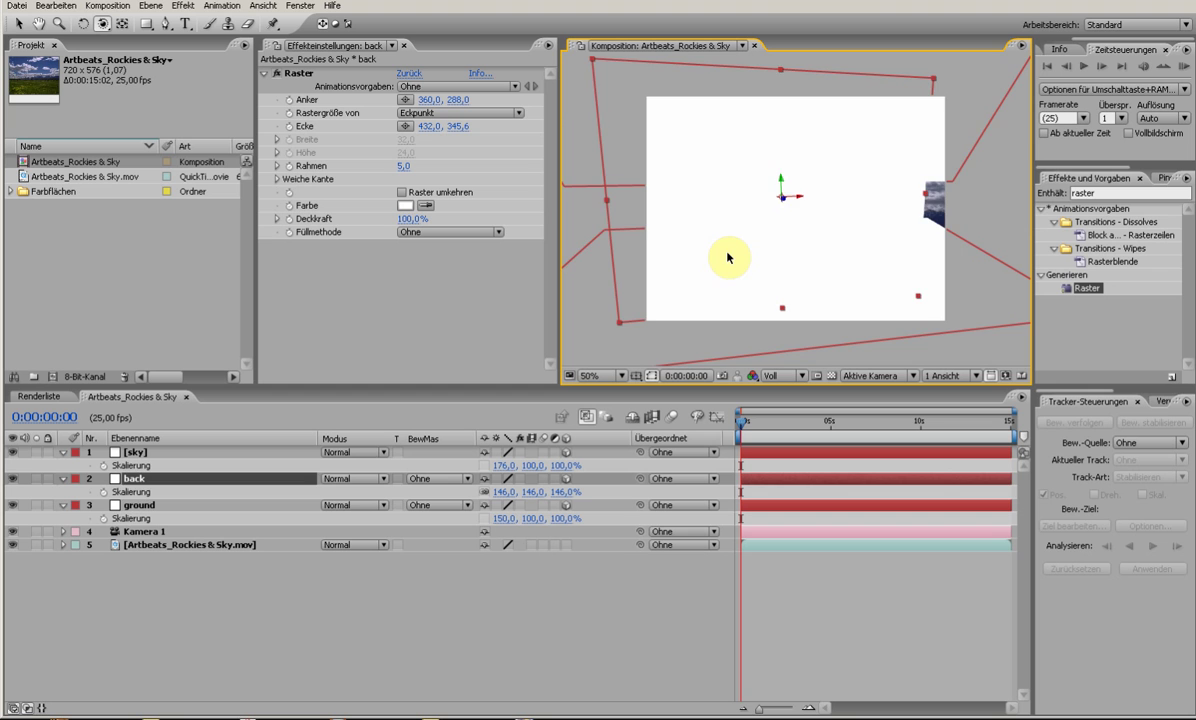
{"action": "key", "text": "ctrl+z"}
{"action": "key", "text": "ctrl+z"}
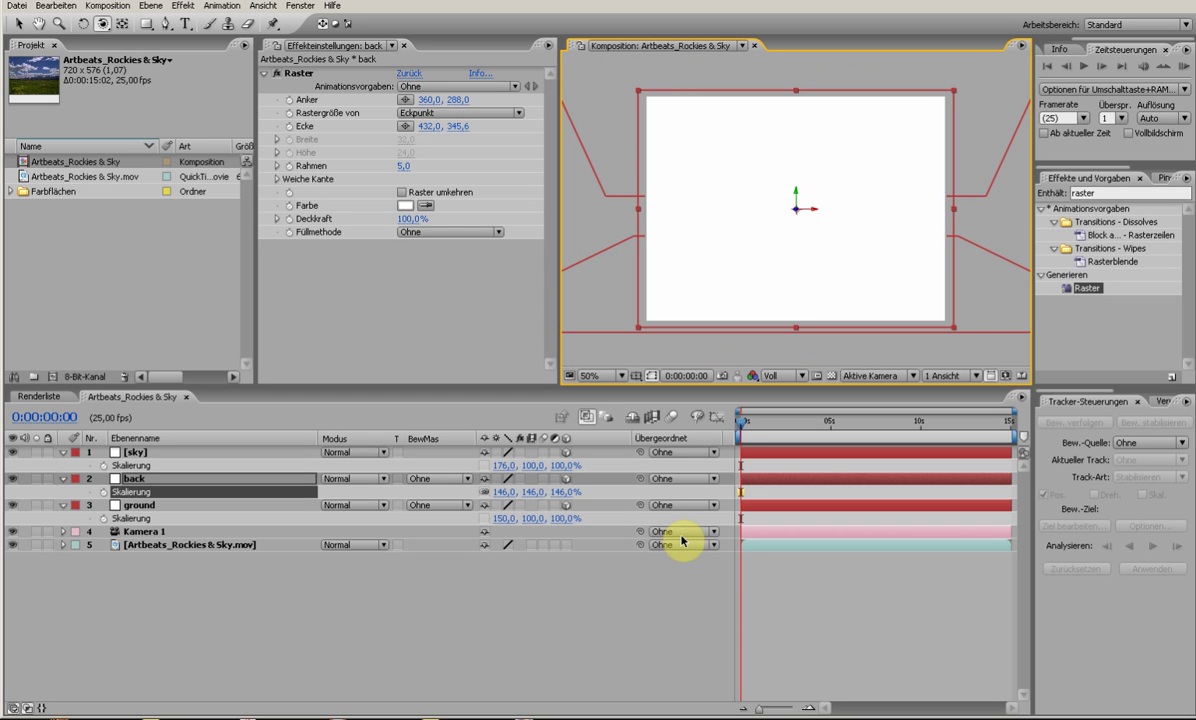
Add a Spotlicht light, Licht 1, with Wirft Schatten on, lighting the grid planes.
{"action": "right_click", "coordinate": [494, 613]}
{"action": "mouse_move", "coordinate": [526, 619]}
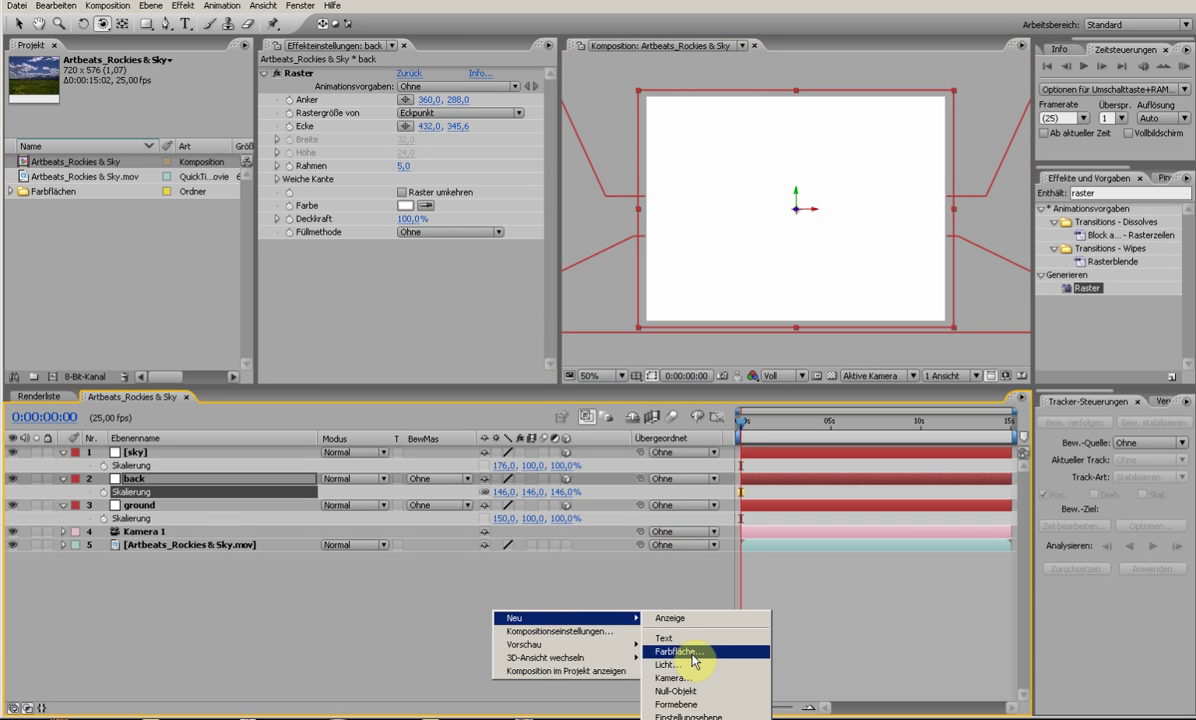
{"action": "left_click", "coordinate": [697, 666]}
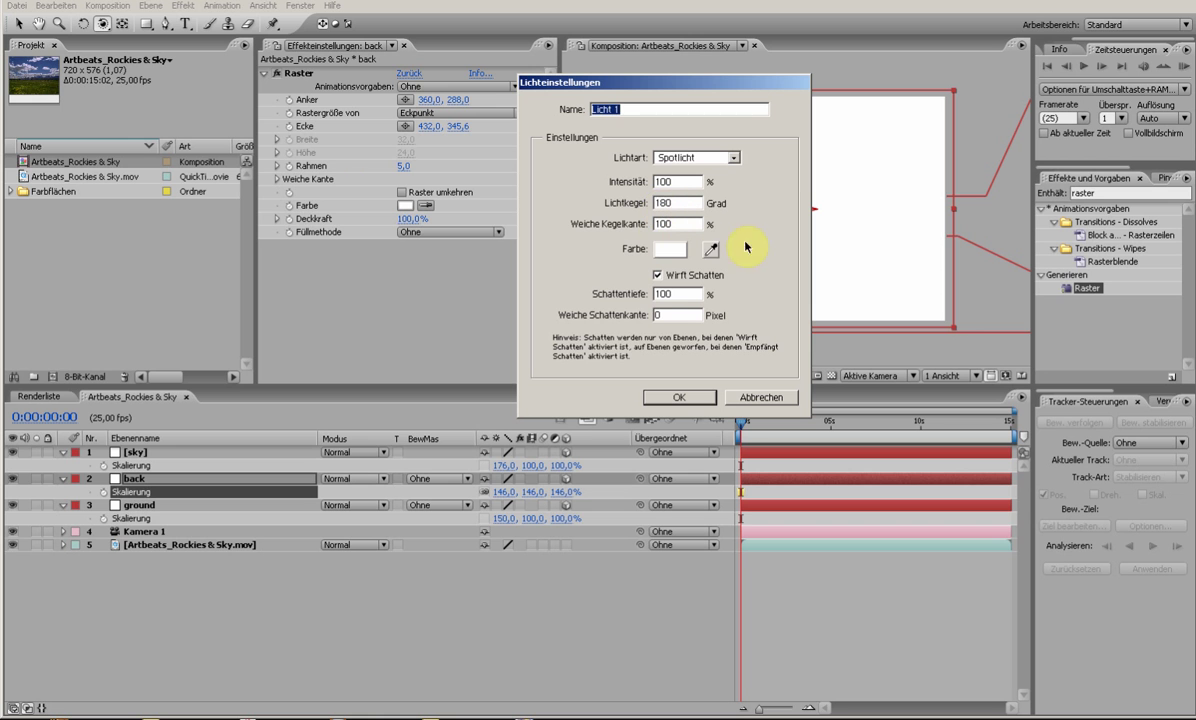
{"action": "left_click", "coordinate": [680, 398]}
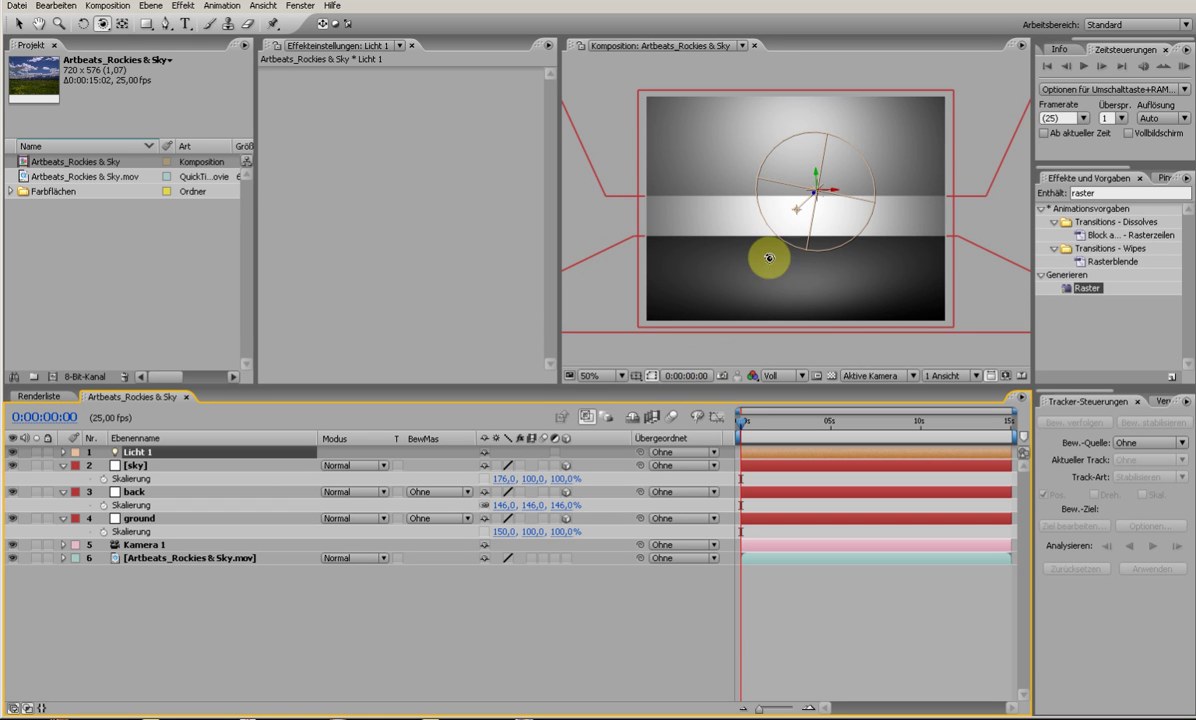
Inspect the light by orbiting, then show Kamera 1's Position (360,0, 288,0, -746,7).
{"action": "left_click_drag", "start_coordinate": [731, 259], "coordinate": [796, 258]}
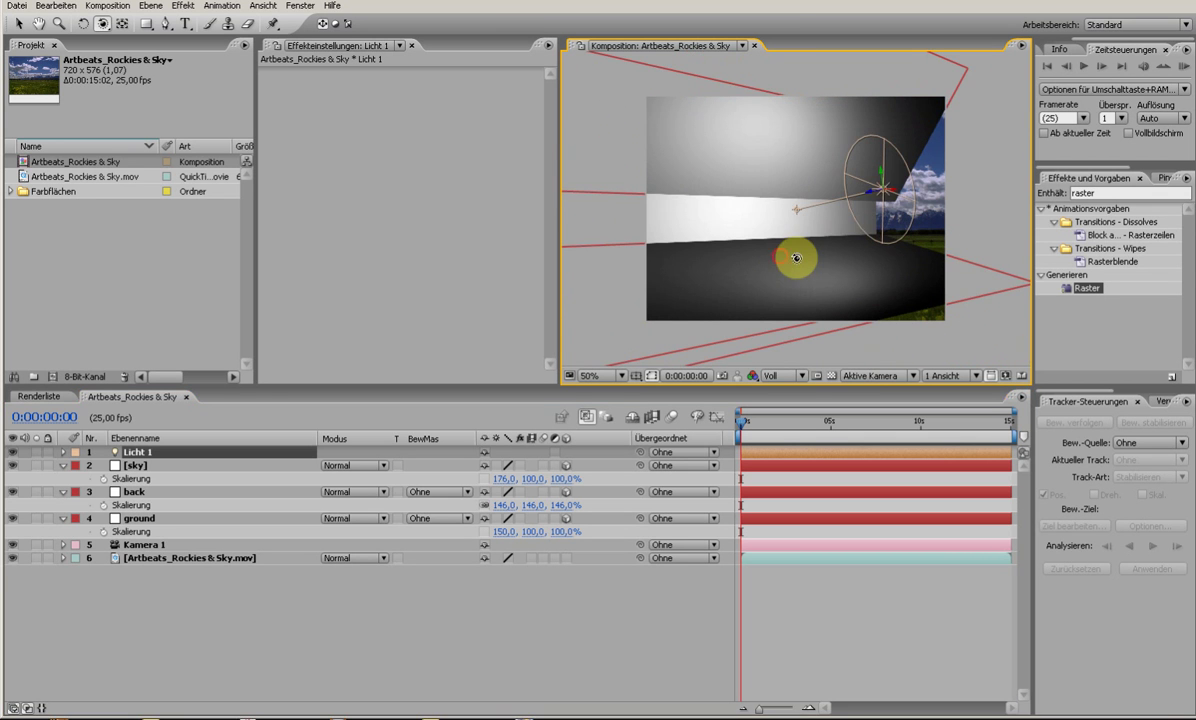
{"action": "key", "text": "ctrl+z"}
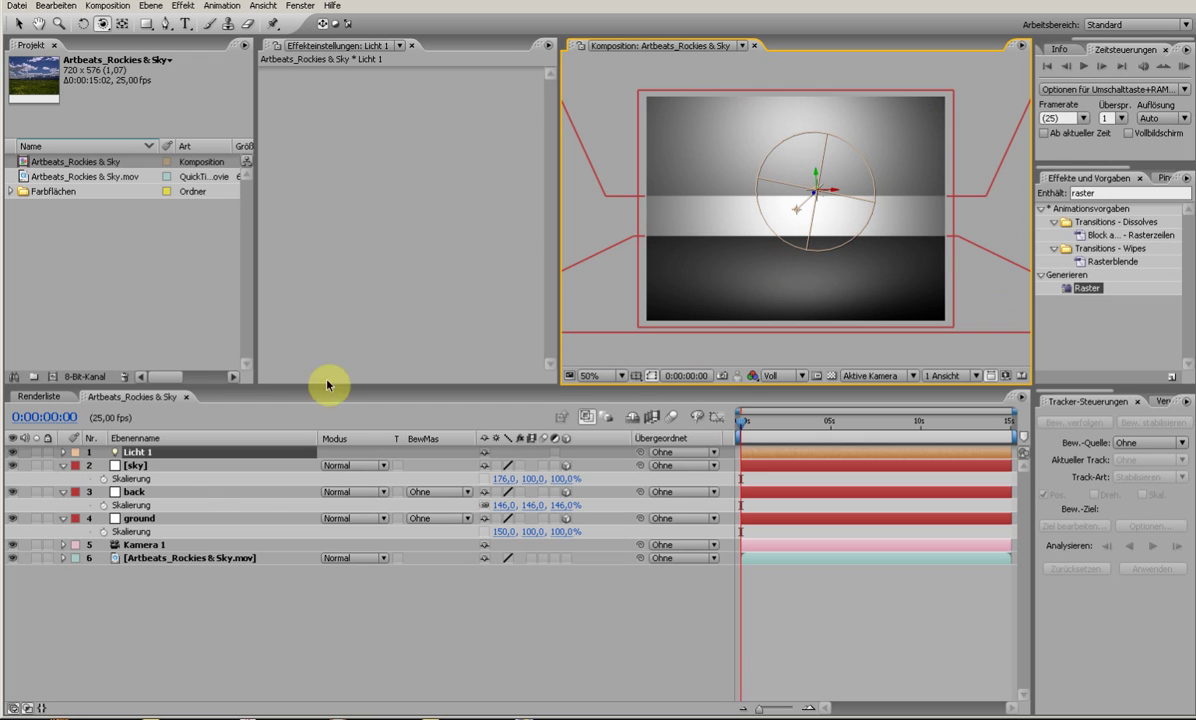
{"action": "left_click", "coordinate": [152, 452]}
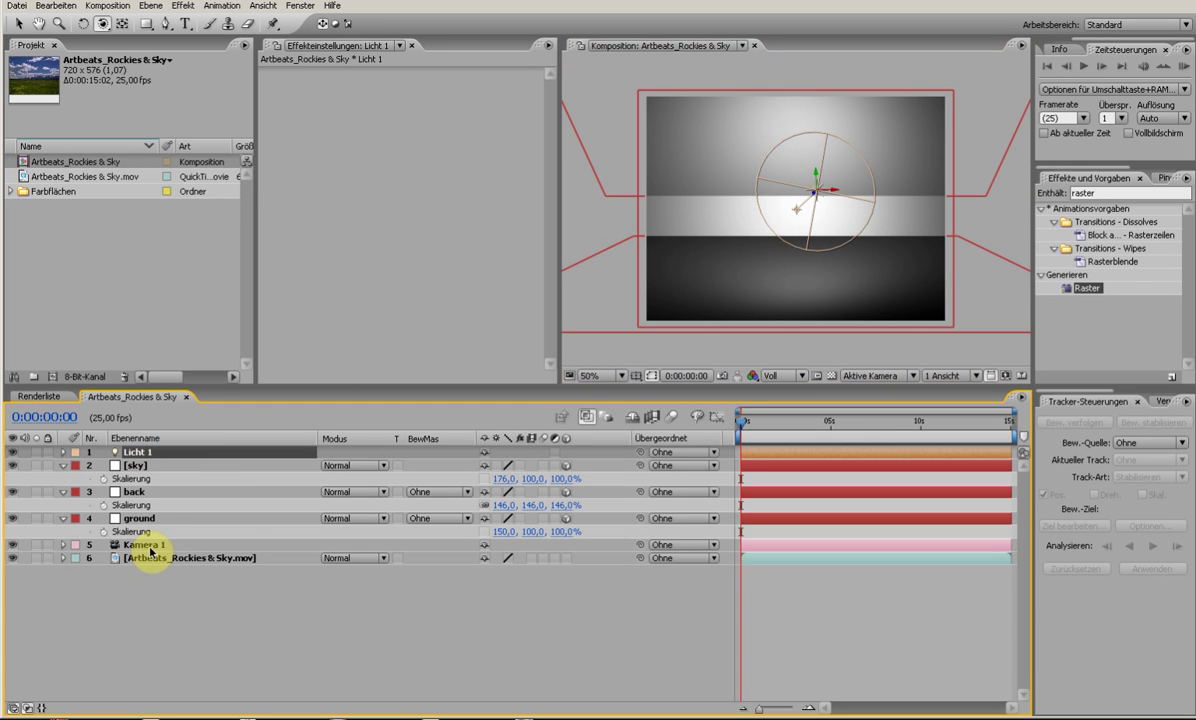
{"action": "left_click", "coordinate": [149, 547]}
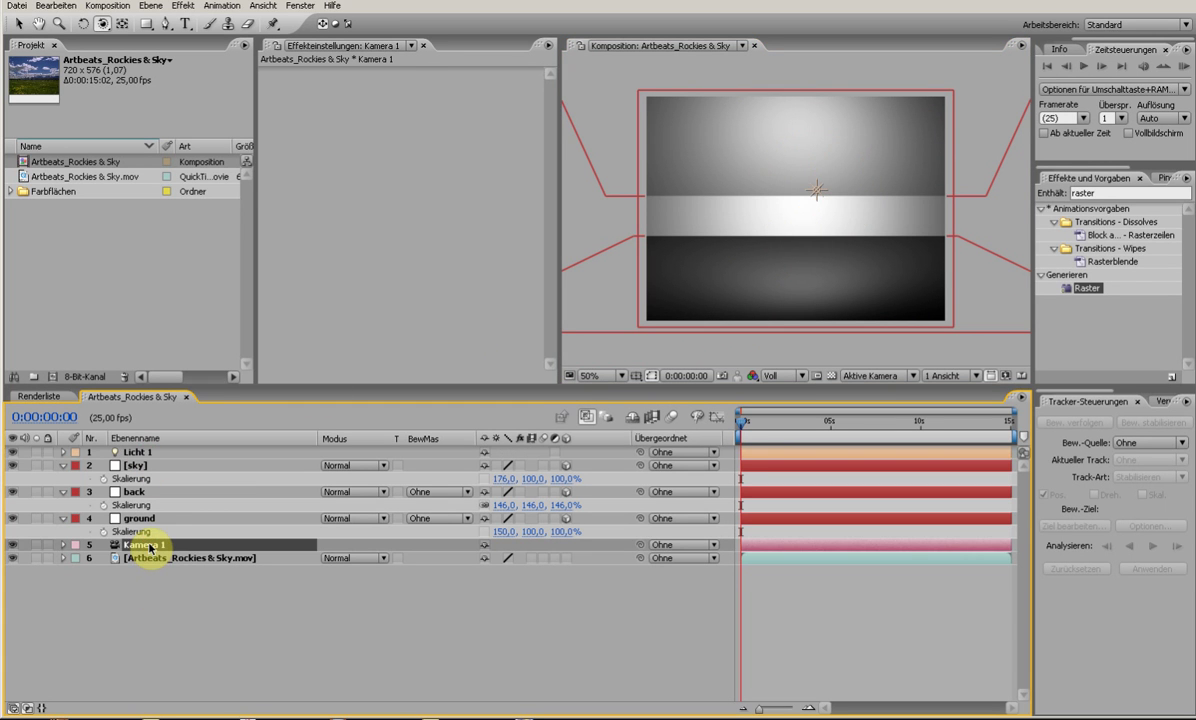
{"action": "key", "text": "p"}
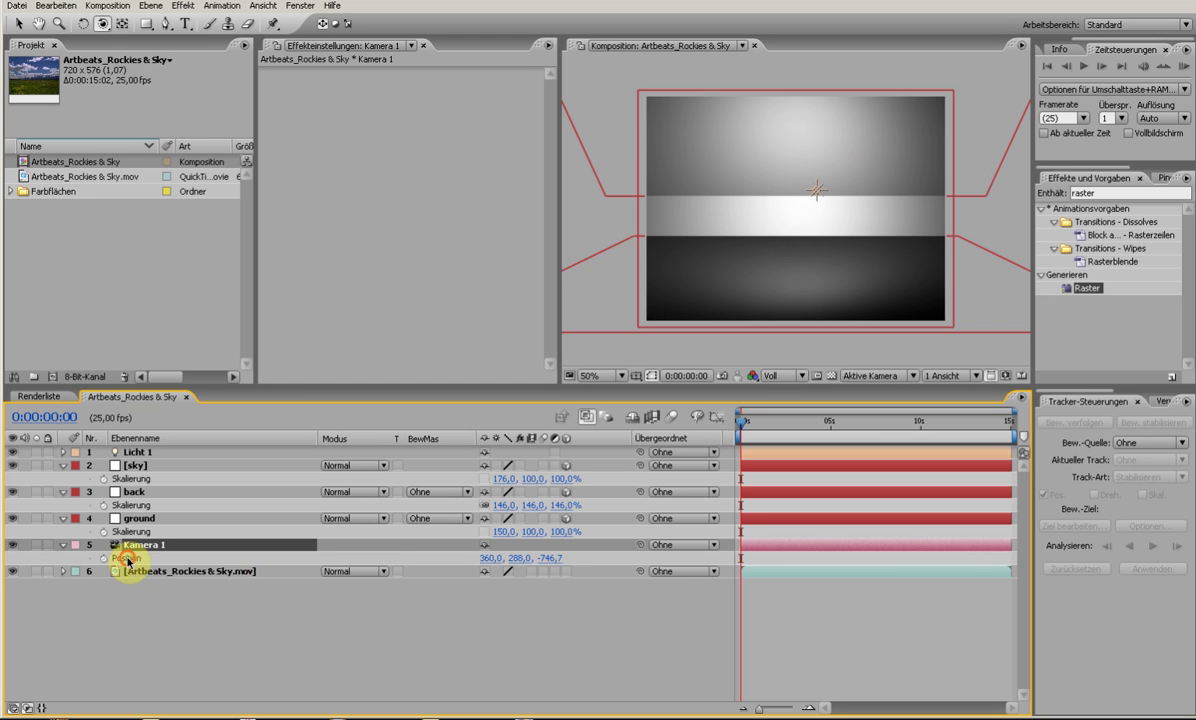
{"action": "left_click", "coordinate": [127, 561]}
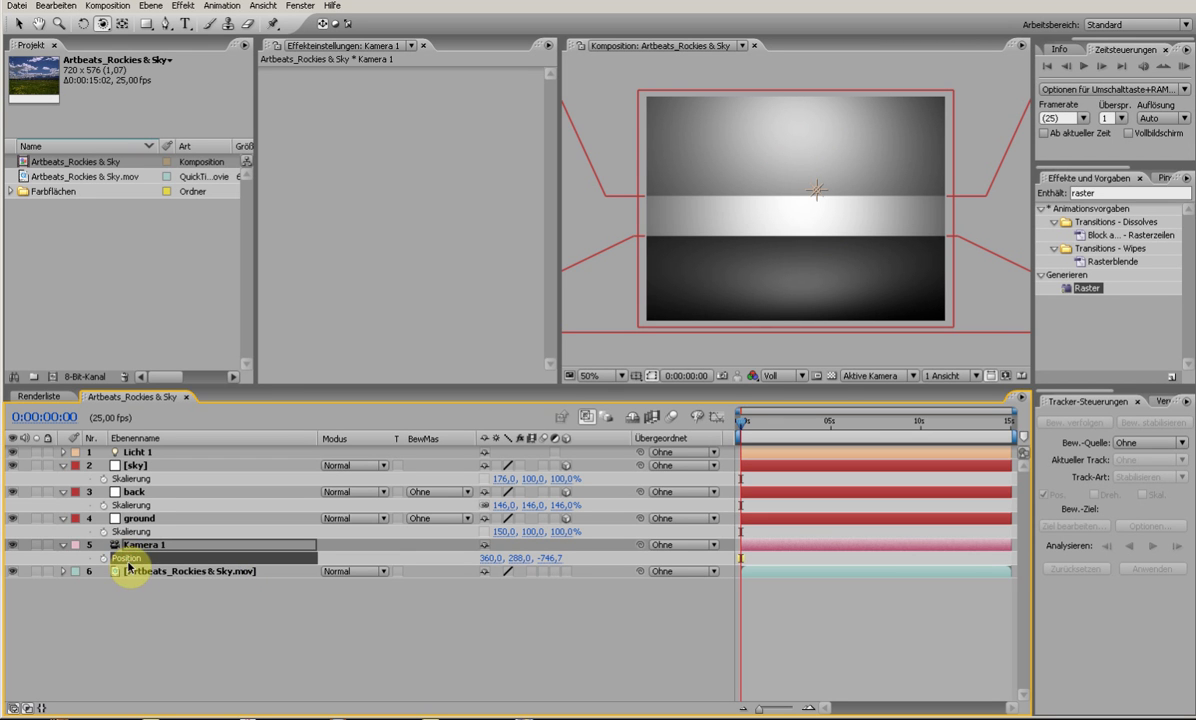
Remove the spotlight's falloff from the planes and select the footage layer.
{"action": "left_click", "coordinate": [136, 452]}
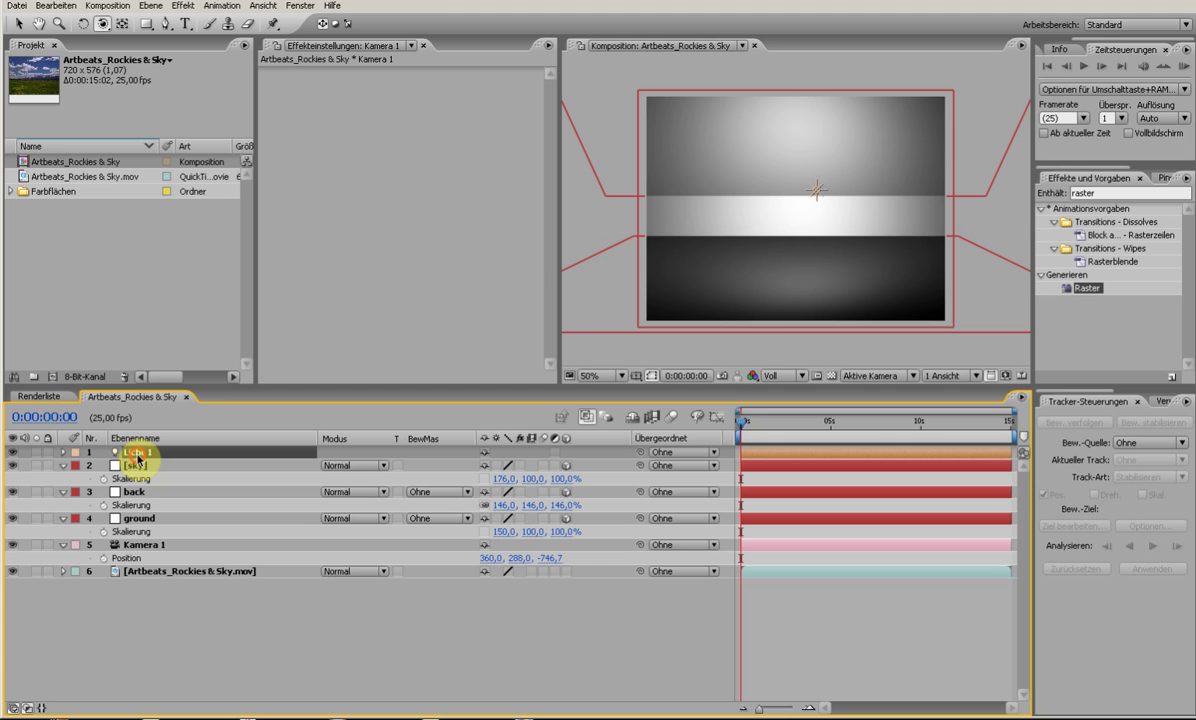
{"action": "left_click", "coordinate": [136, 465]}
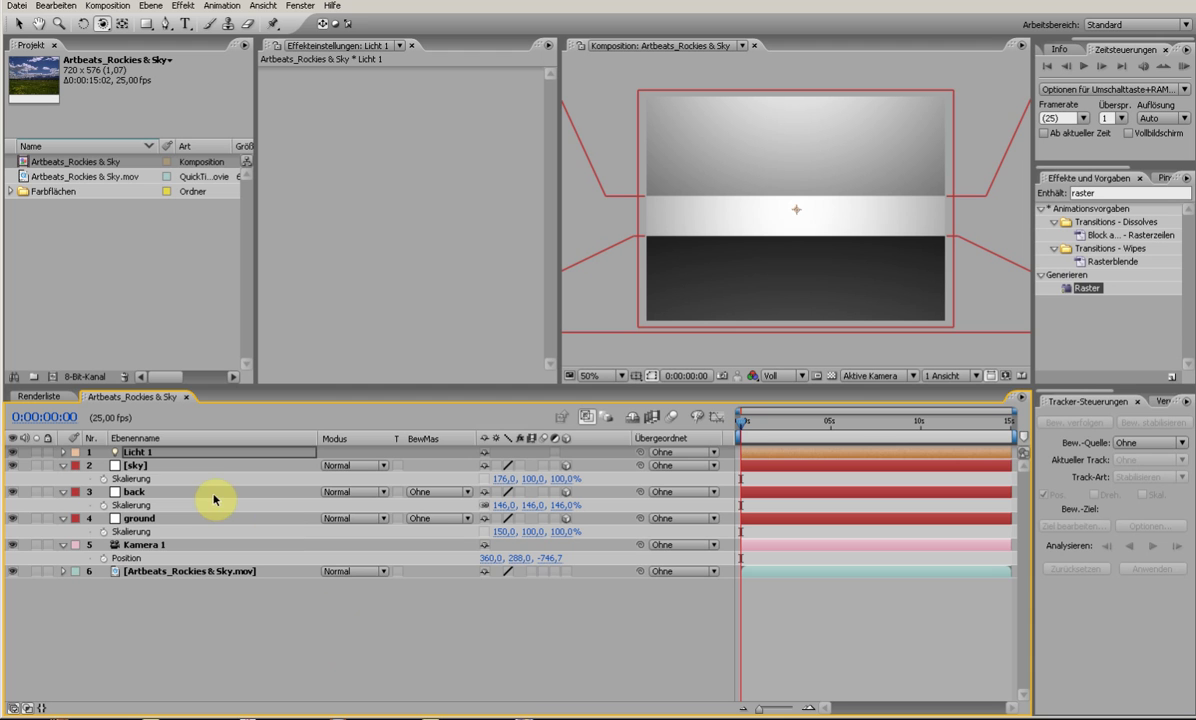
{"action": "left_click", "coordinate": [145, 453]}
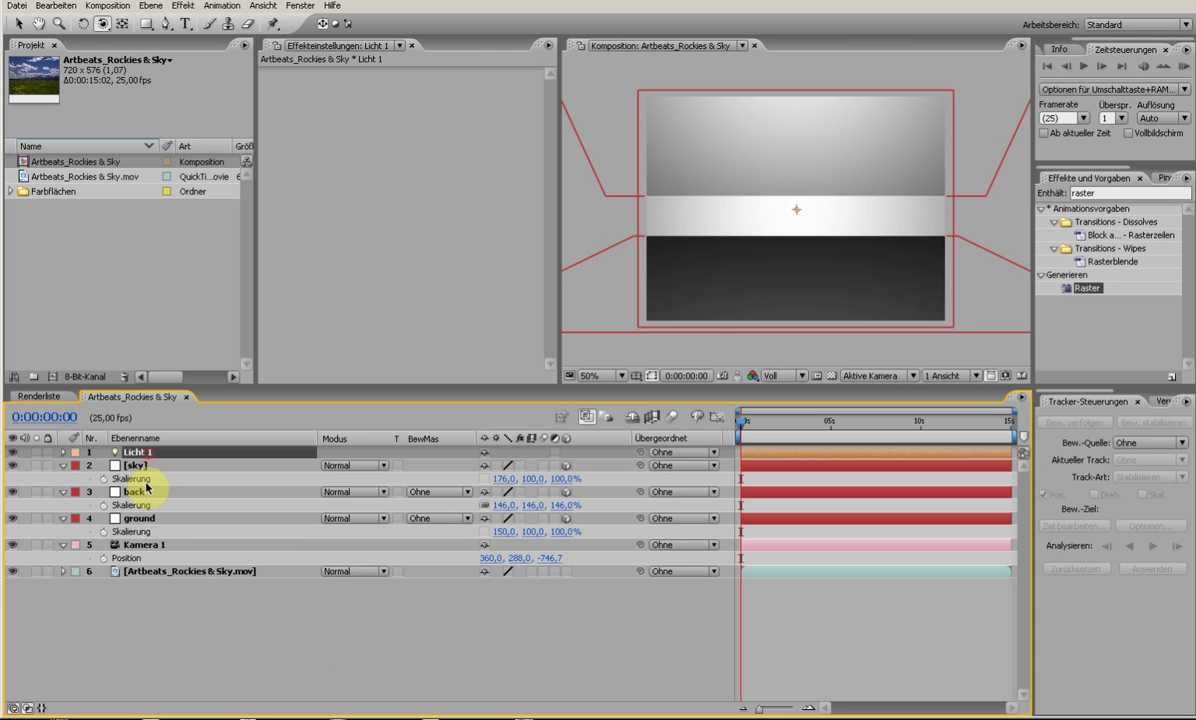
{"action": "left_click", "coordinate": [133, 571]}
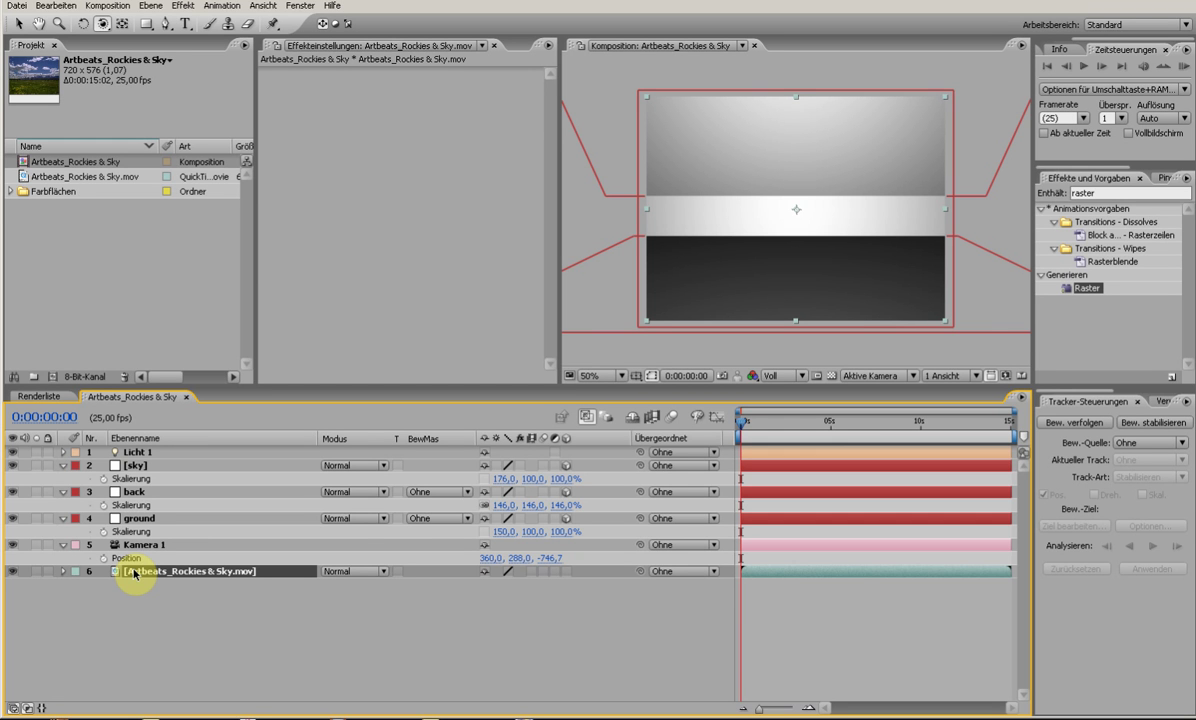
Make the Rockies footage layer 3D and move it to Z -717,7, just in front of the camera.
{"action": "left_click", "coordinate": [133, 571]}
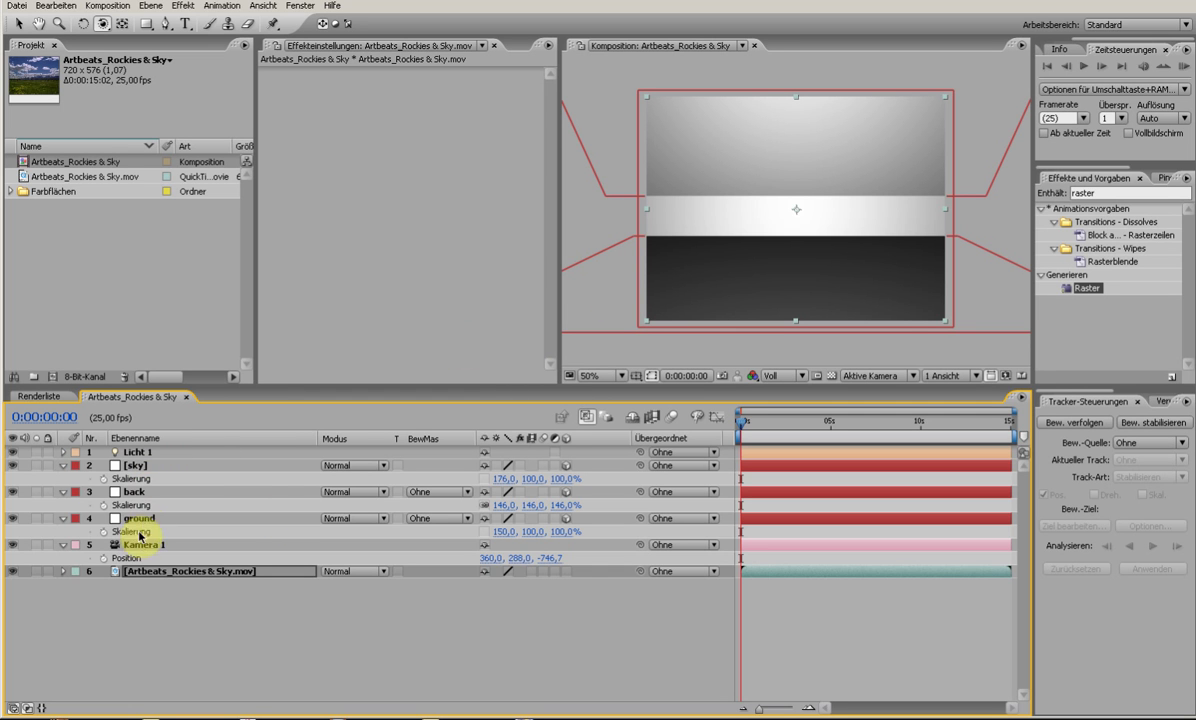
{"action": "left_click", "coordinate": [567, 572]}
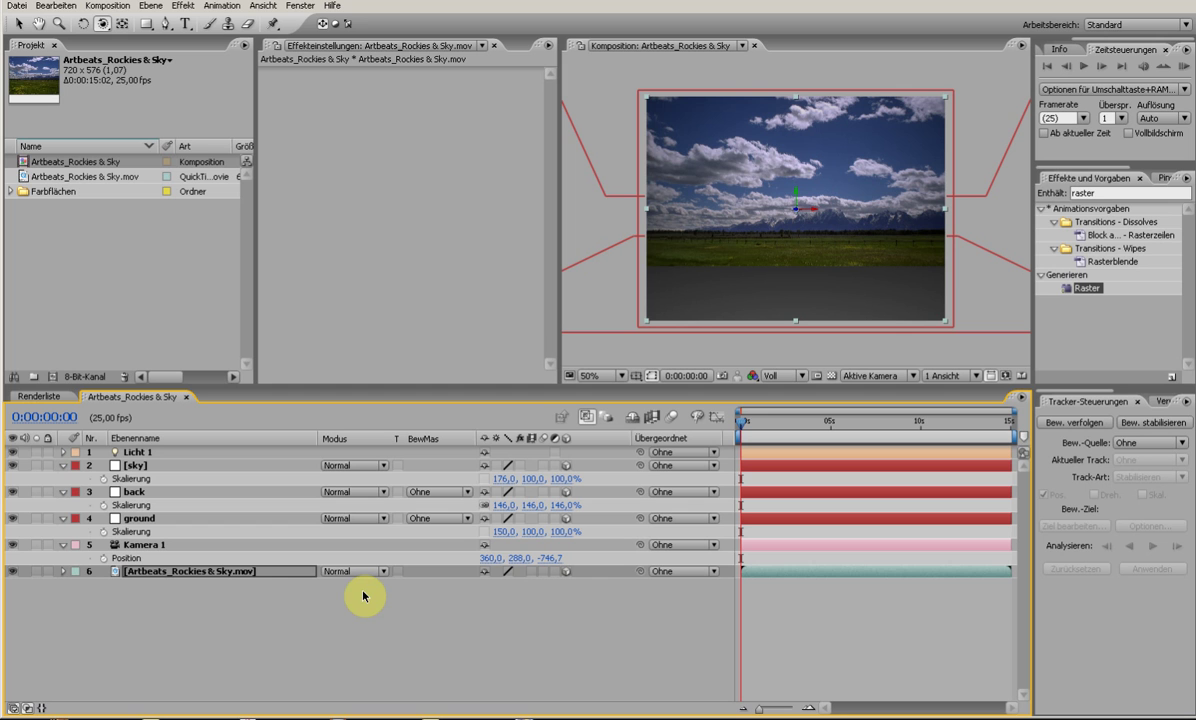
{"action": "left_click", "coordinate": [260, 572]}
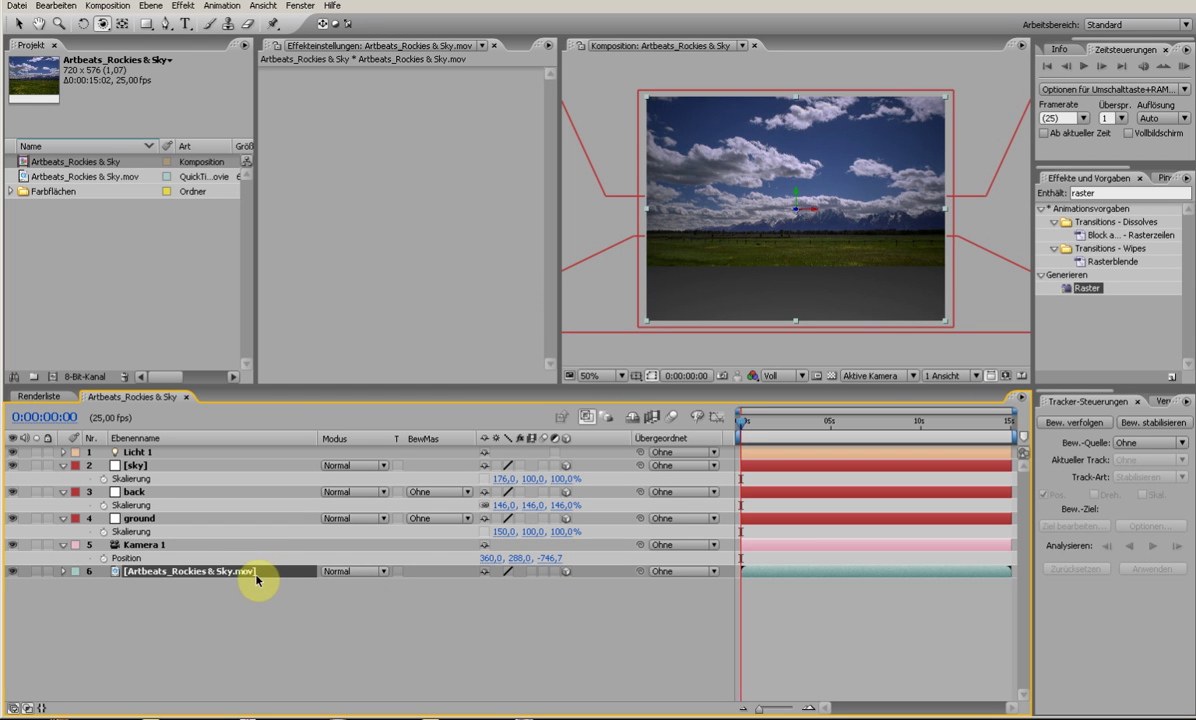
{"action": "key", "text": "comma"}
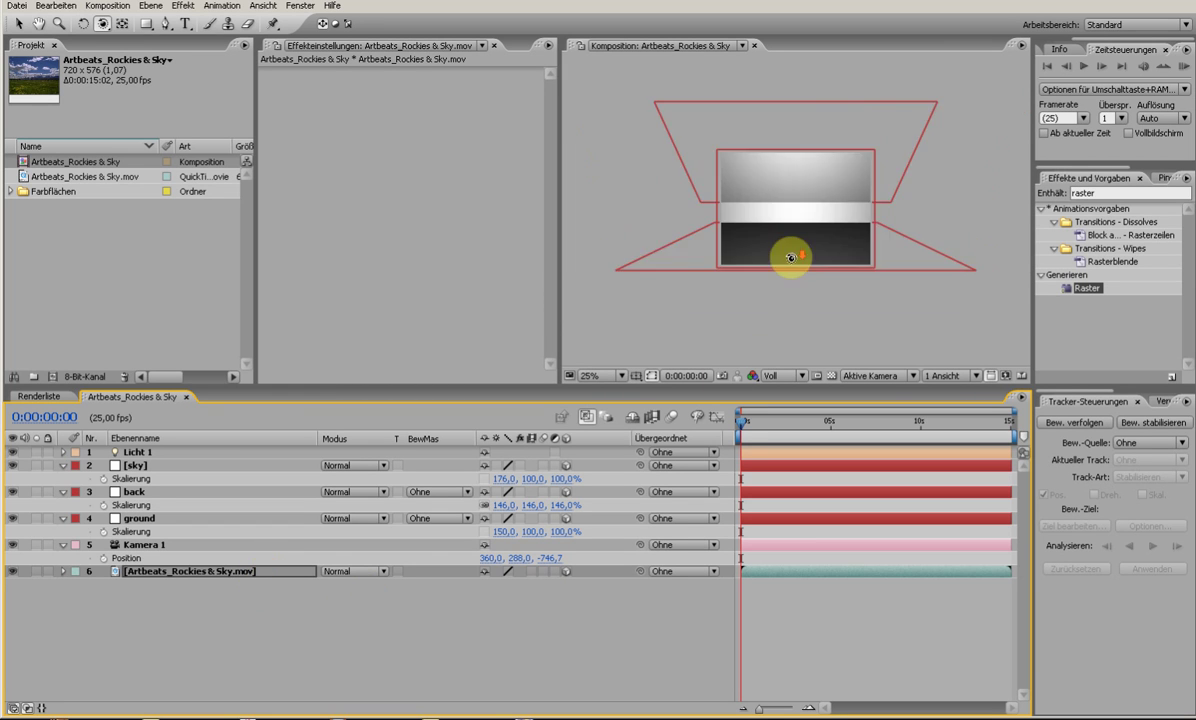
{"action": "key", "text": "period"}
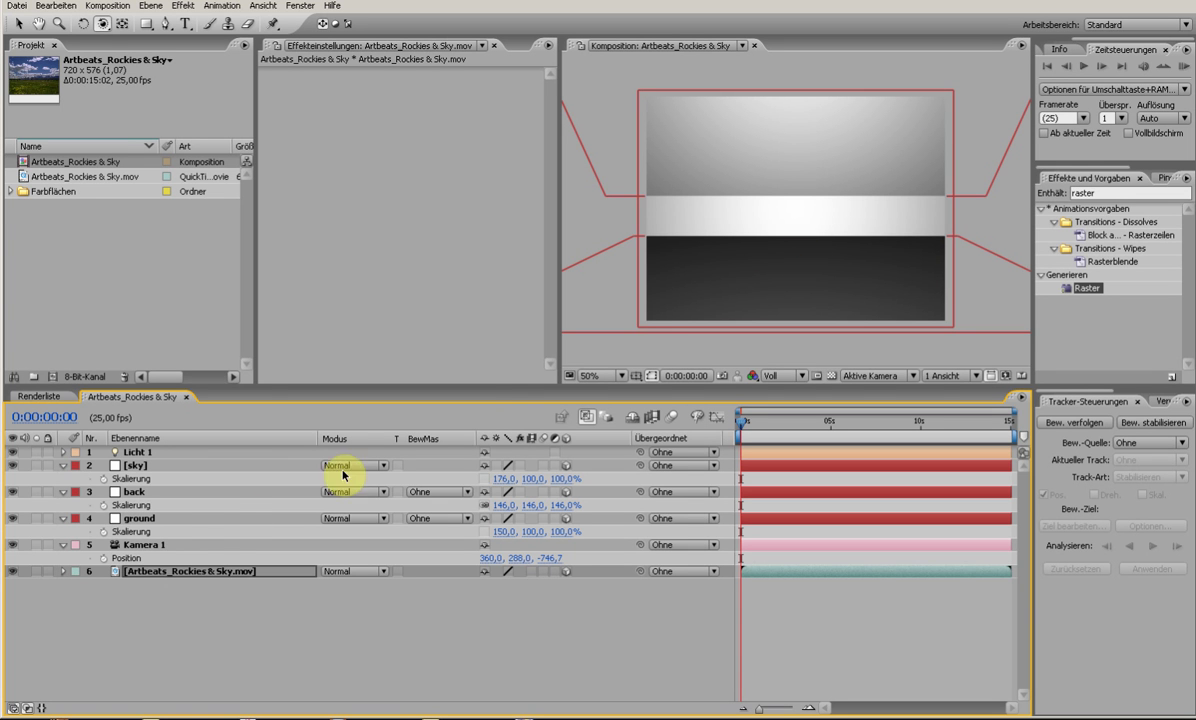
{"action": "left_click", "coordinate": [215, 572]}
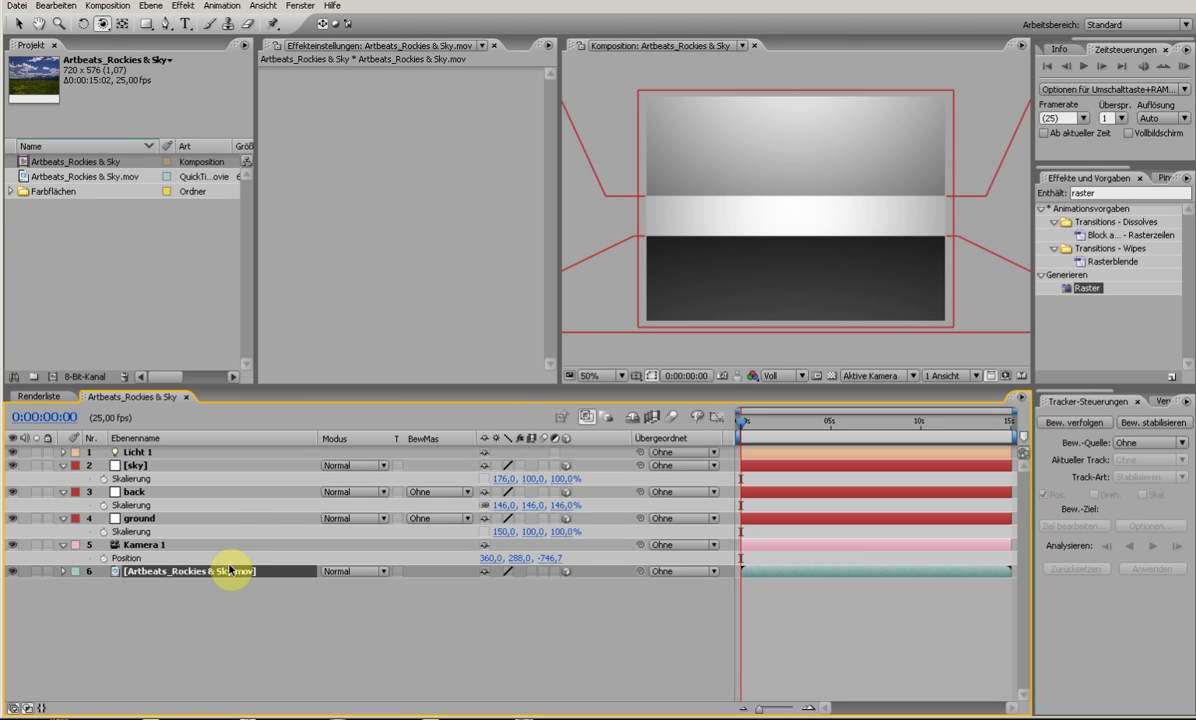
{"action": "key", "text": "z"}
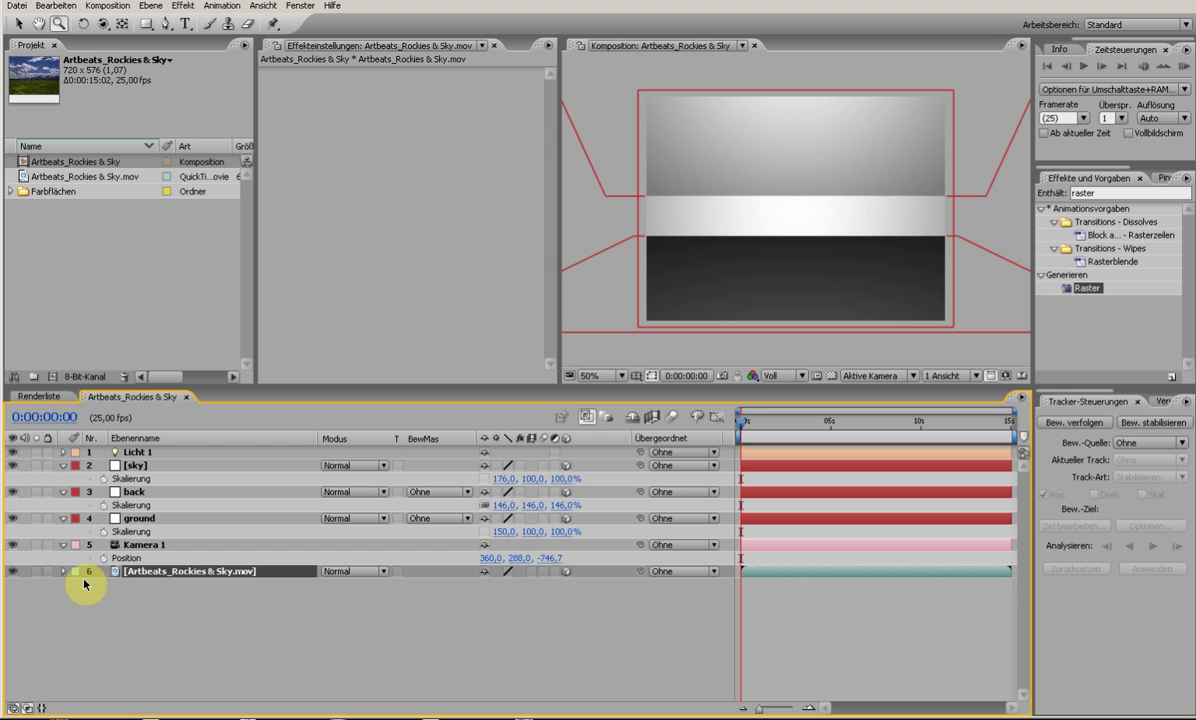
{"action": "key", "text": "p"}
{"action": "left_click_drag", "start_coordinate": [546, 587], "coordinate": [571, 590]}
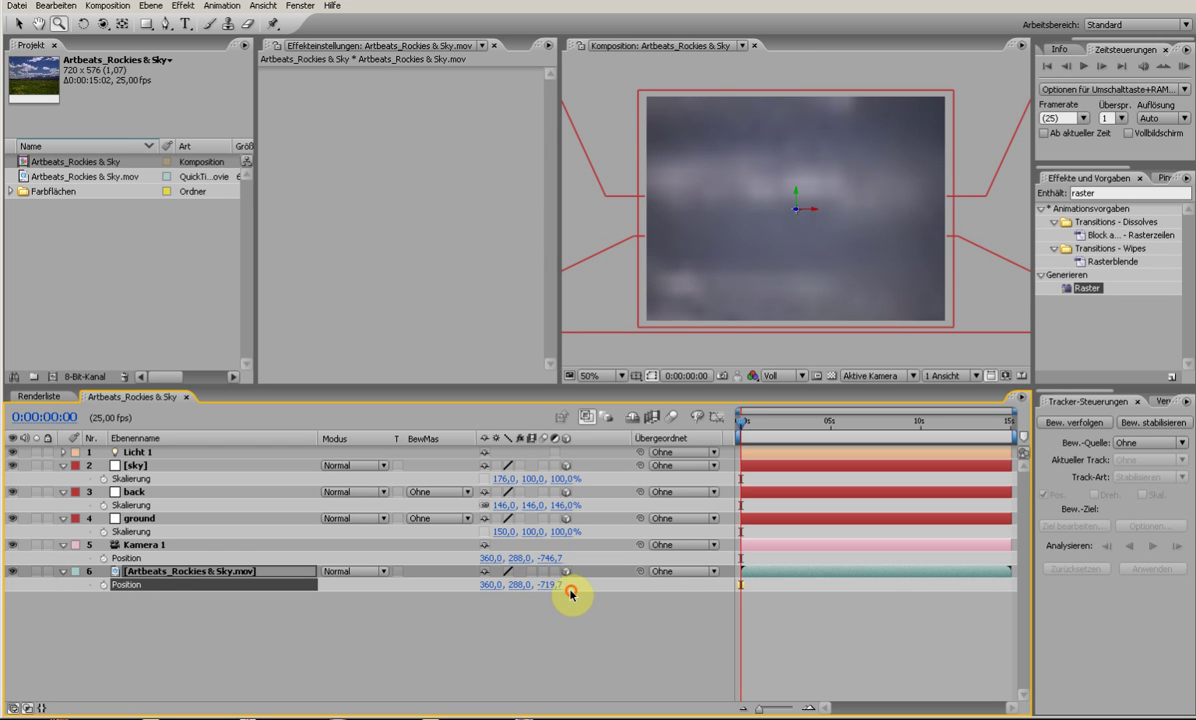
Scale the footage down to about 3,6% so the landscape fills the camera frame.
{"action": "key", "text": "s"}
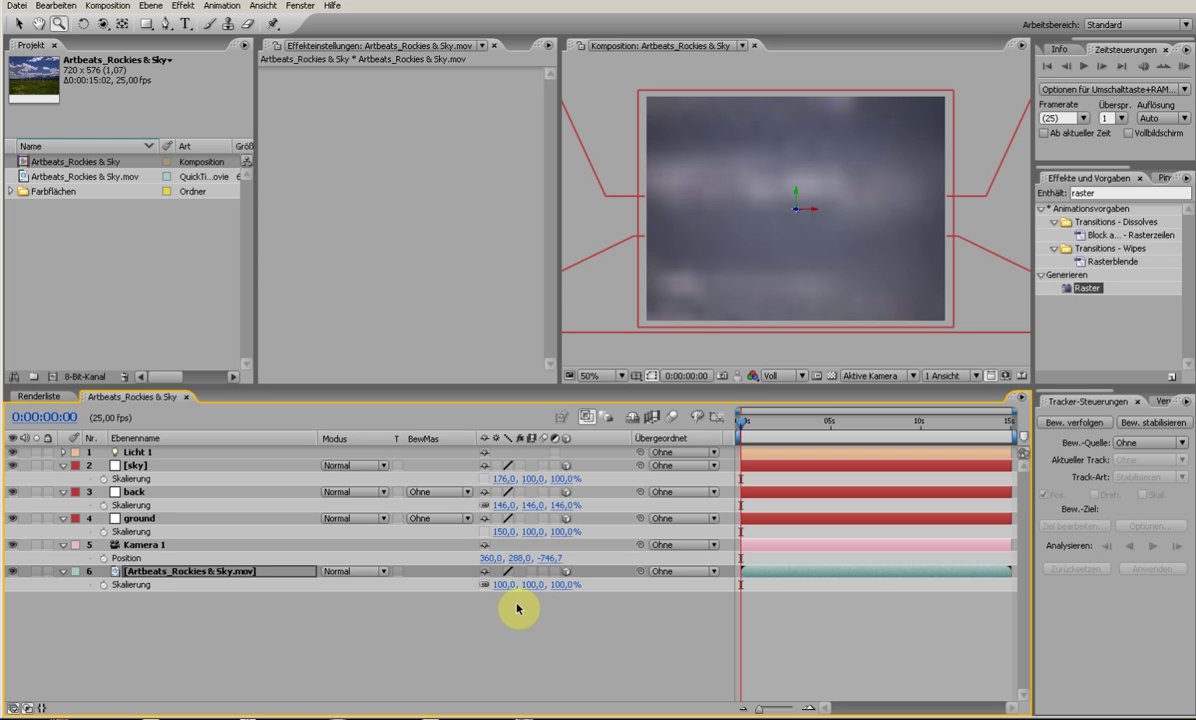
{"action": "left_click_drag", "start_coordinate": [489, 590], "coordinate": [435, 592]}
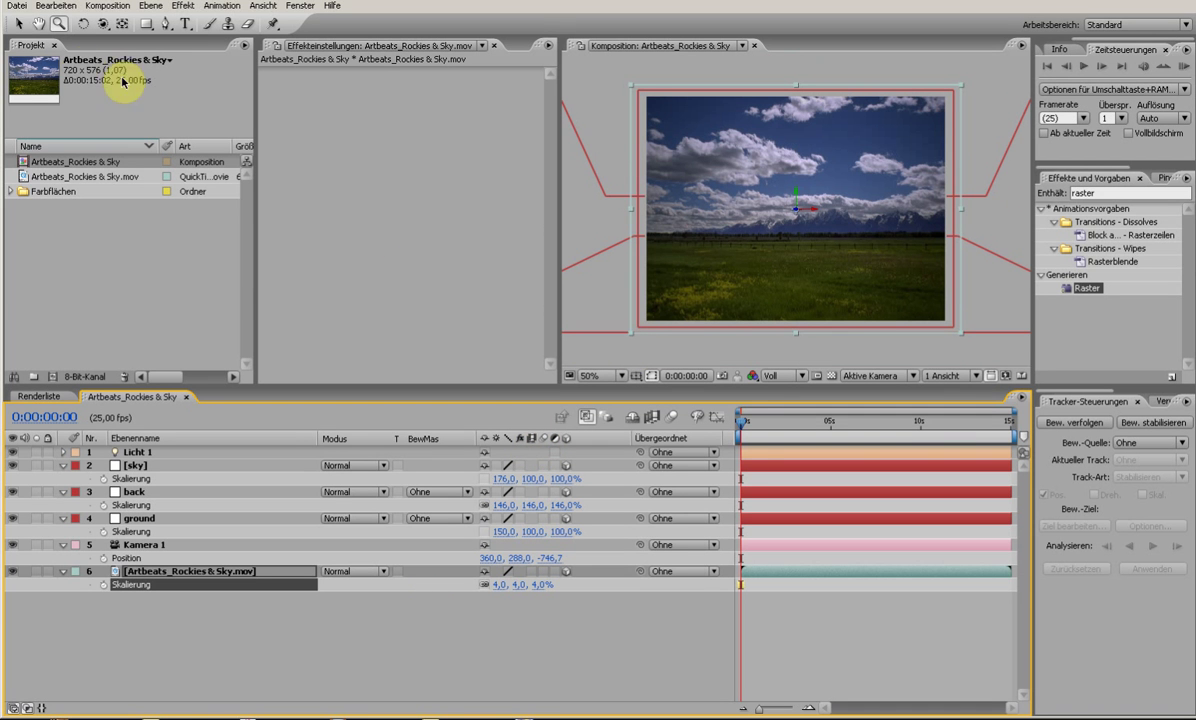
{"action": "left_click", "coordinate": [19, 23]}
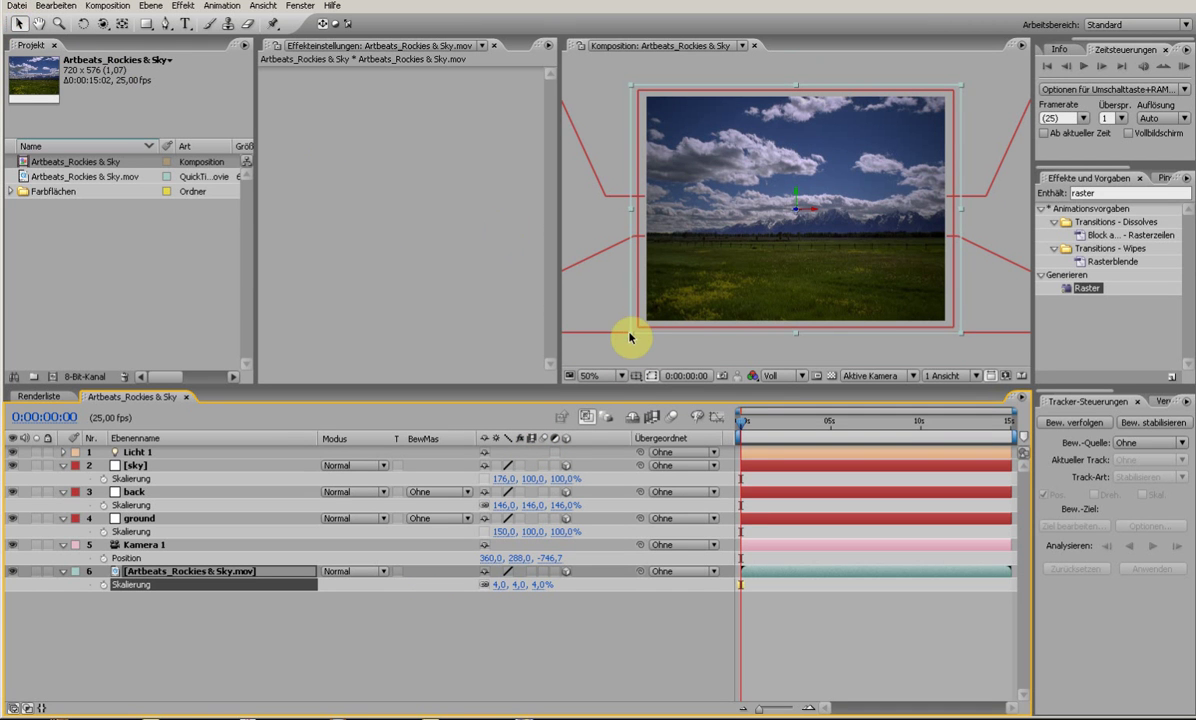
{"action": "left_click_drag", "start_coordinate": [633, 336], "coordinate": [645, 325]}
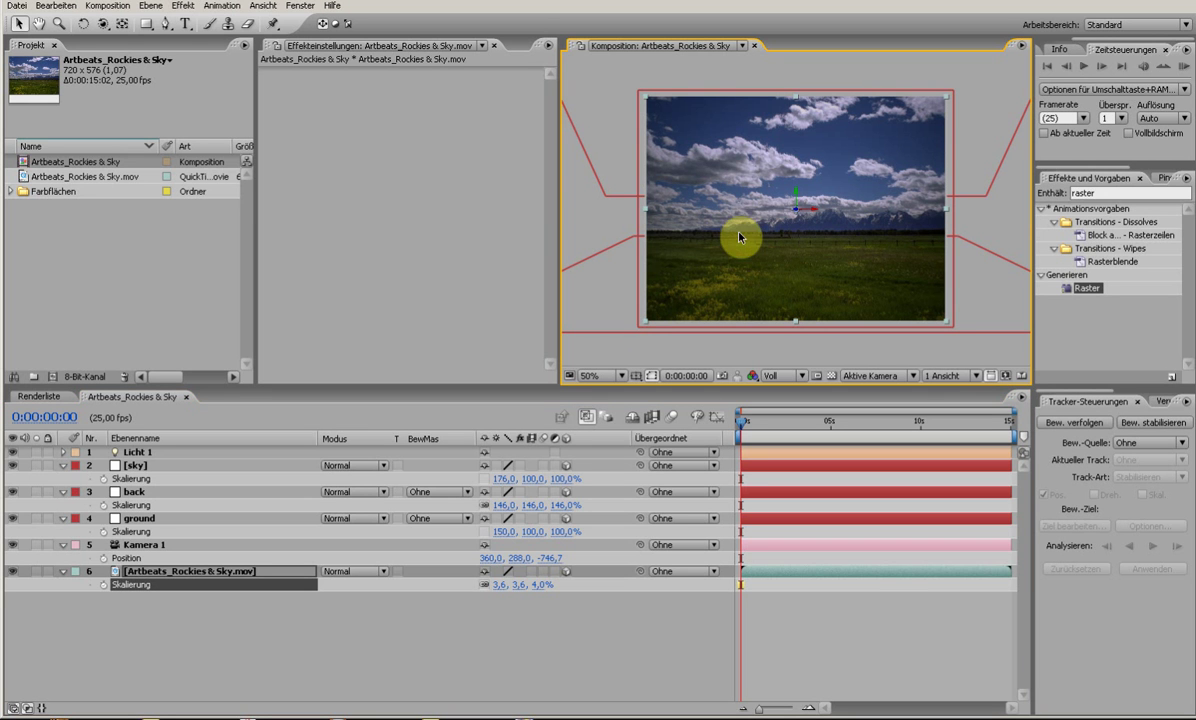
{"action": "left_click", "coordinate": [104, 24]}
{"action": "left_click", "coordinate": [898, 376]}
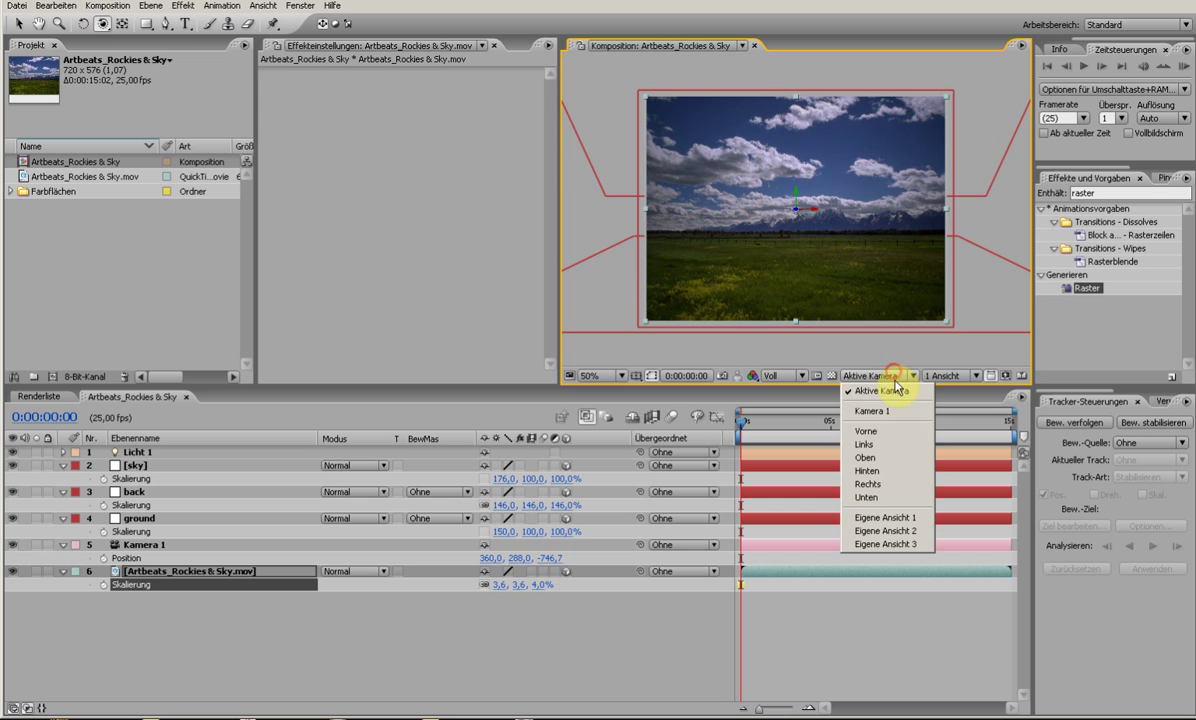
{"action": "left_click", "coordinate": [898, 460]}
{"action": "scroll", "coordinate": [830, 342], "scroll_direction": "down", "scroll_amount": 2}
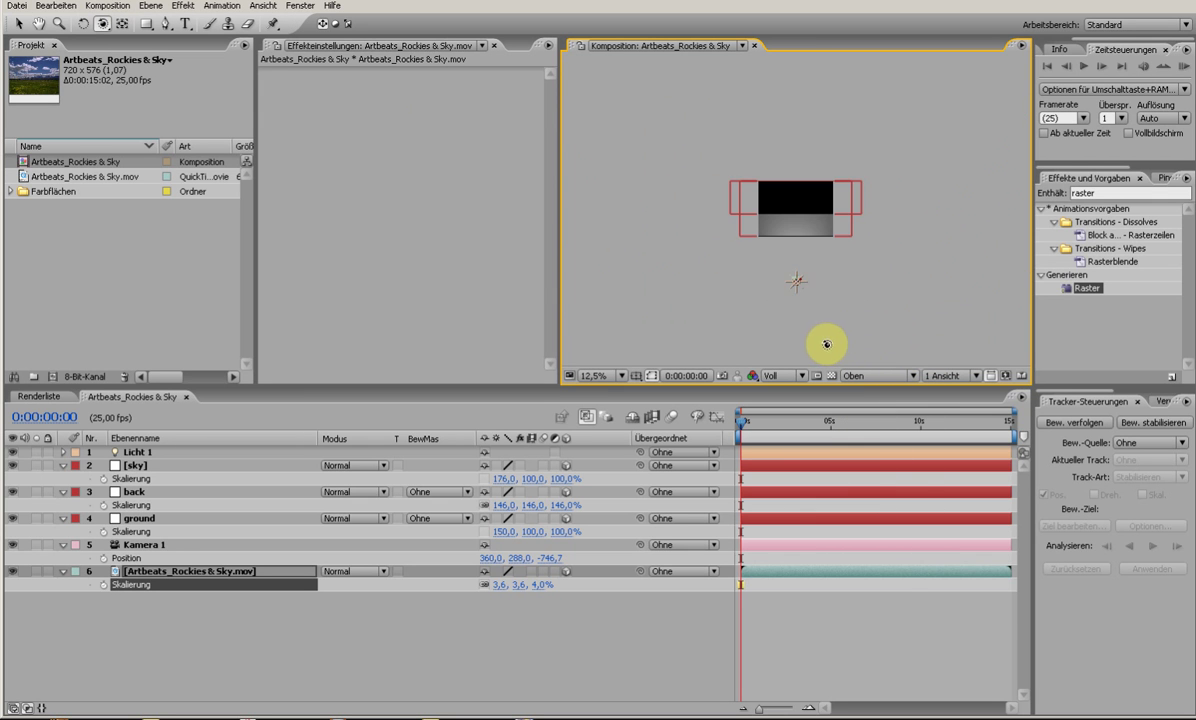
{"action": "scroll", "coordinate": [795, 310], "scroll_direction": "up", "scroll_amount": 1}
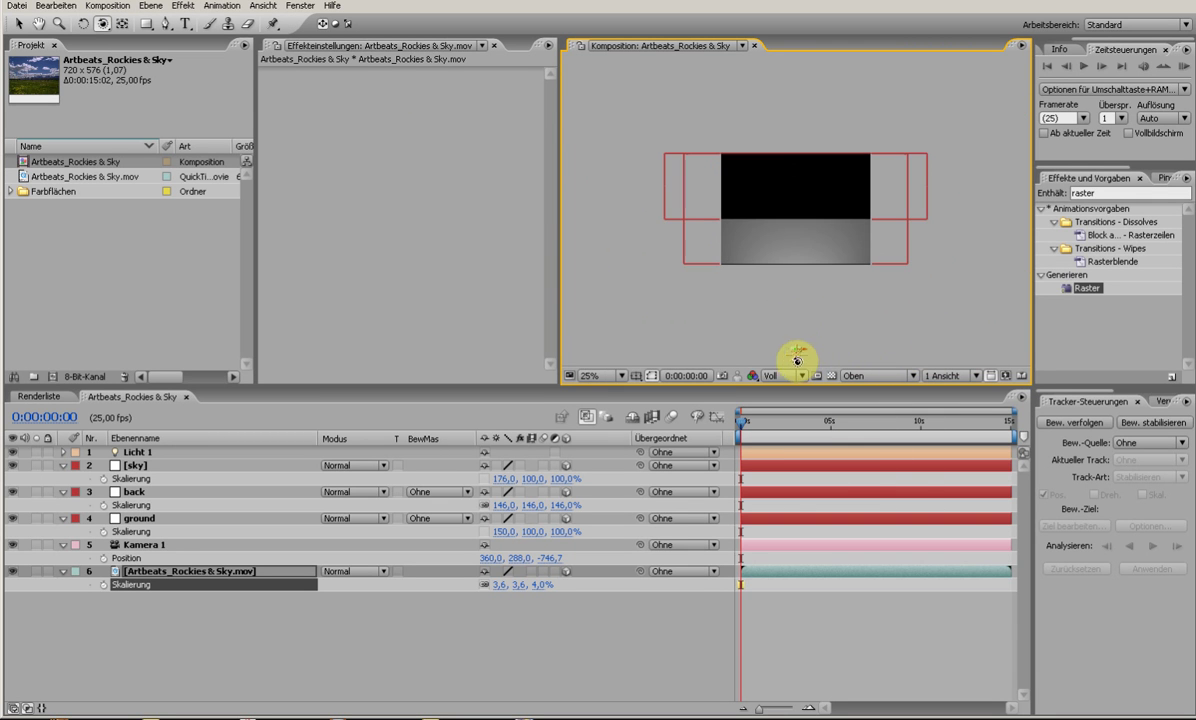
{"action": "left_click", "coordinate": [880, 376]}
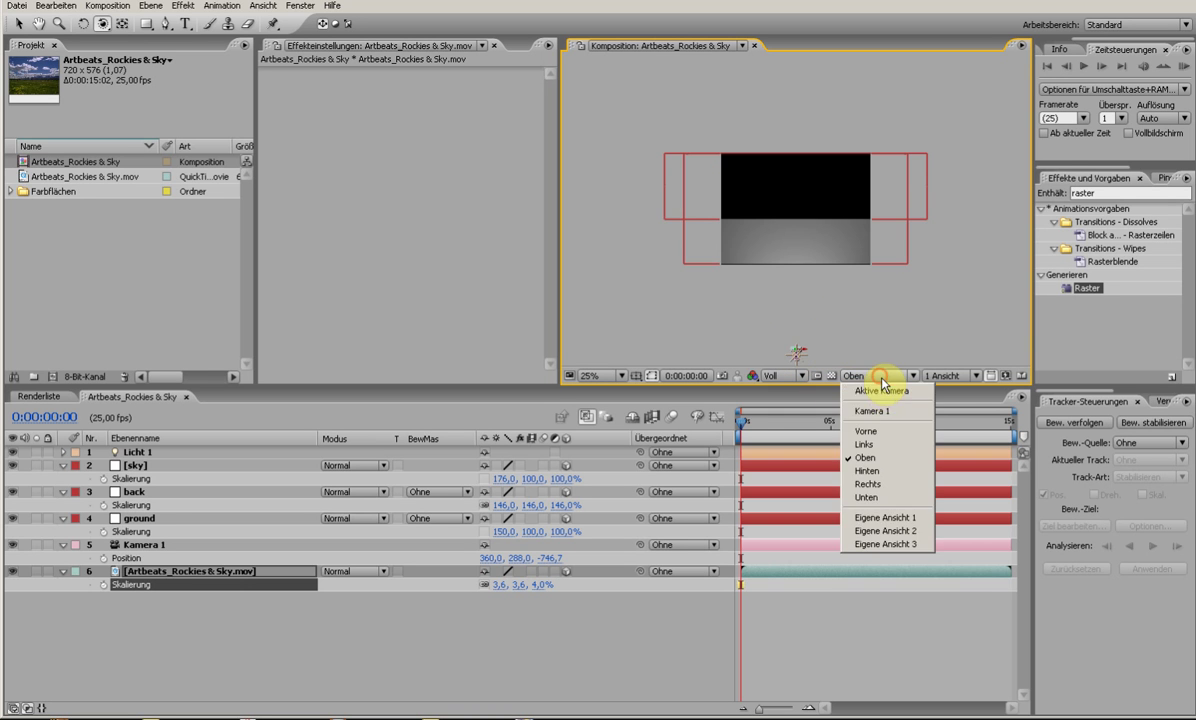
{"action": "left_click", "coordinate": [884, 389]}
{"action": "scroll", "coordinate": [766, 285], "scroll_direction": "up", "scroll_amount": 1}
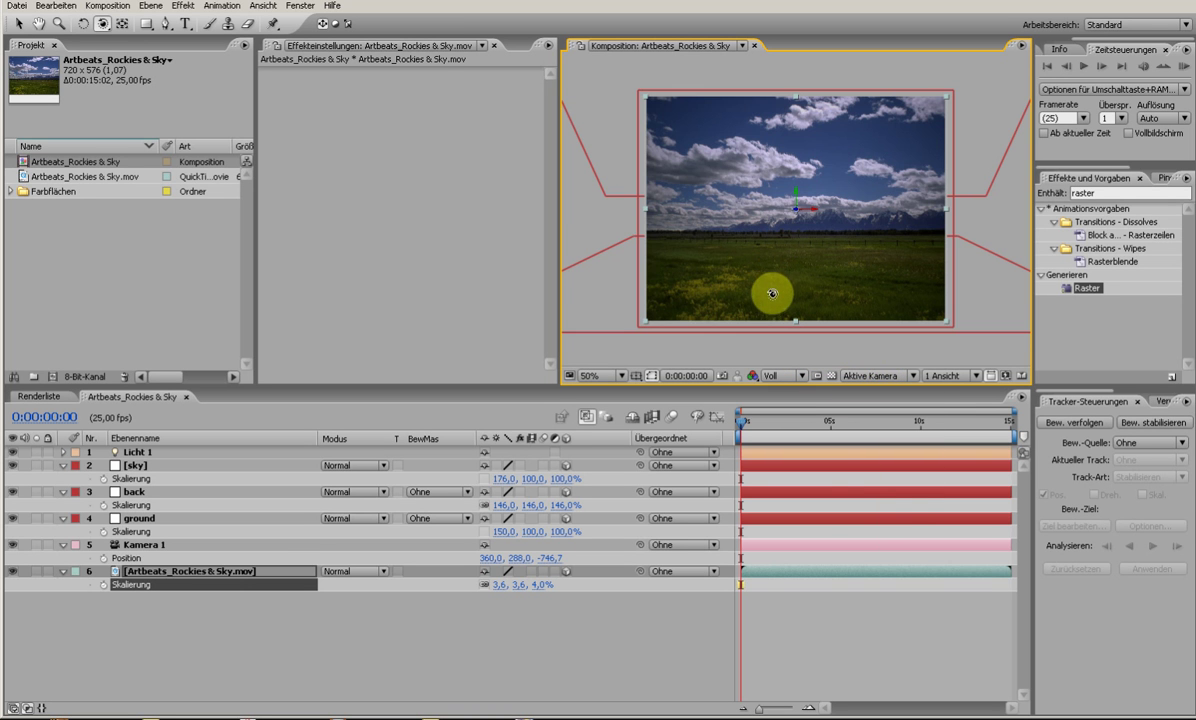
{"action": "left_click", "coordinate": [180, 571]}
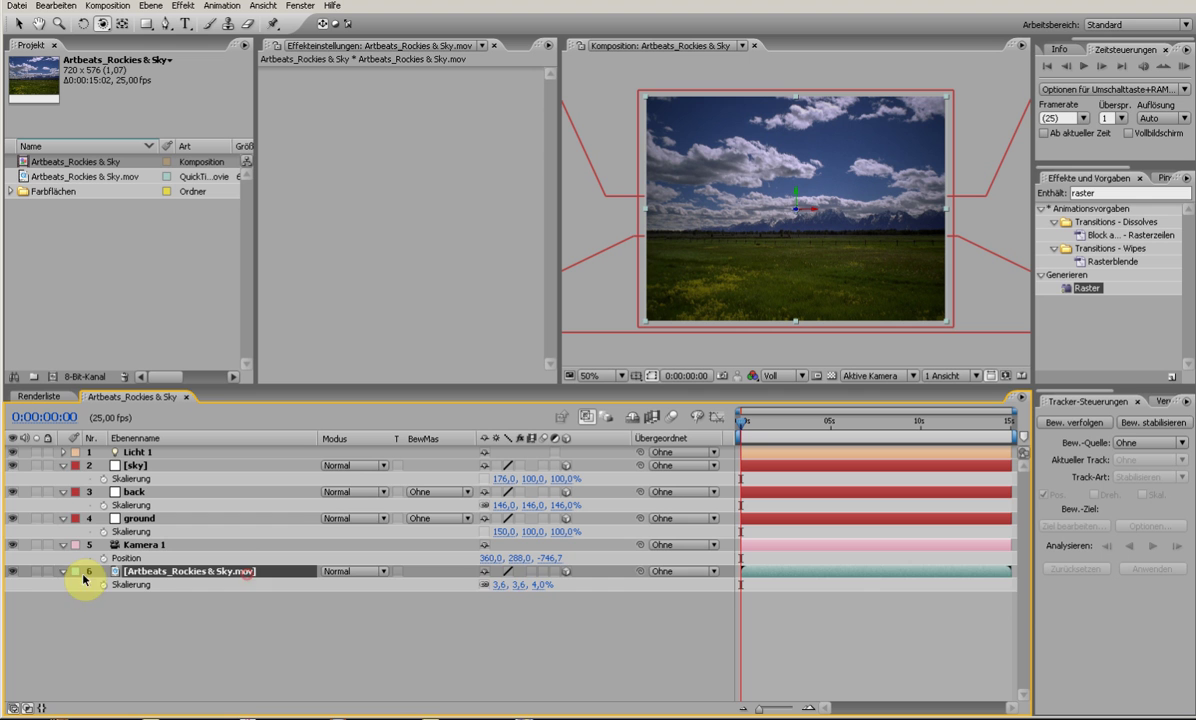
Give the footage layer 100% light transmission and set Casts Shadows to Only.
{"action": "left_click", "coordinate": [64, 572]}
{"action": "left_click", "coordinate": [64, 572]}
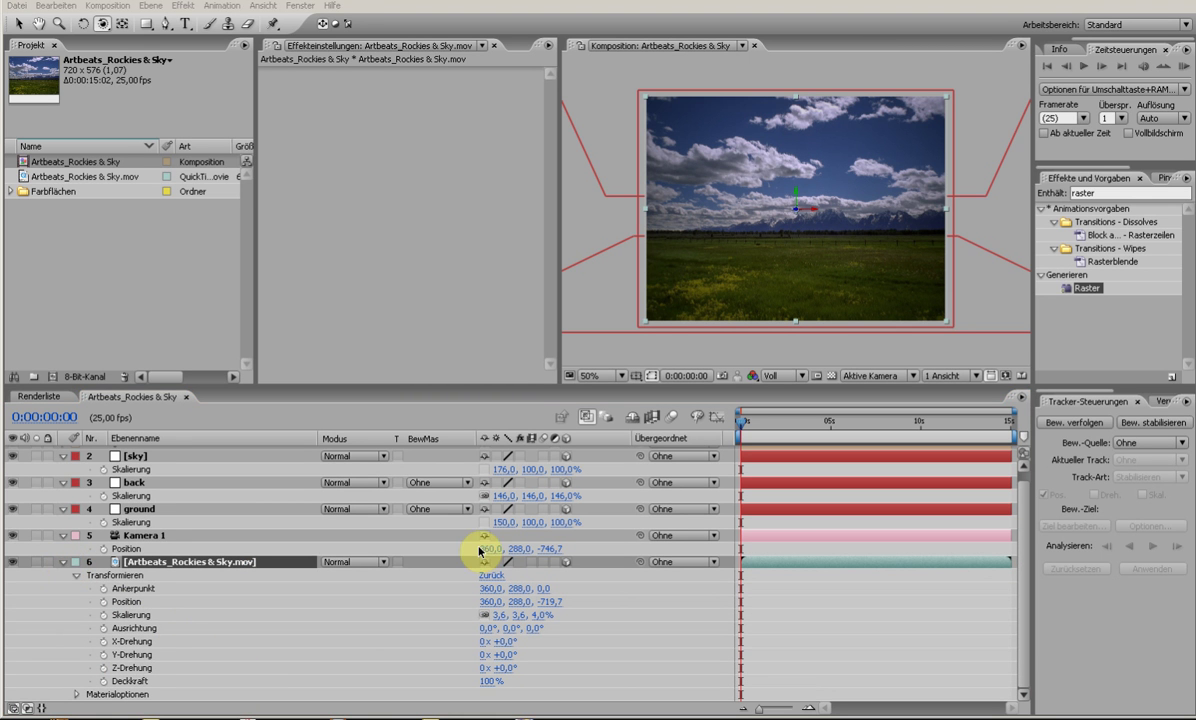
{"action": "left_click", "coordinate": [75, 580]}
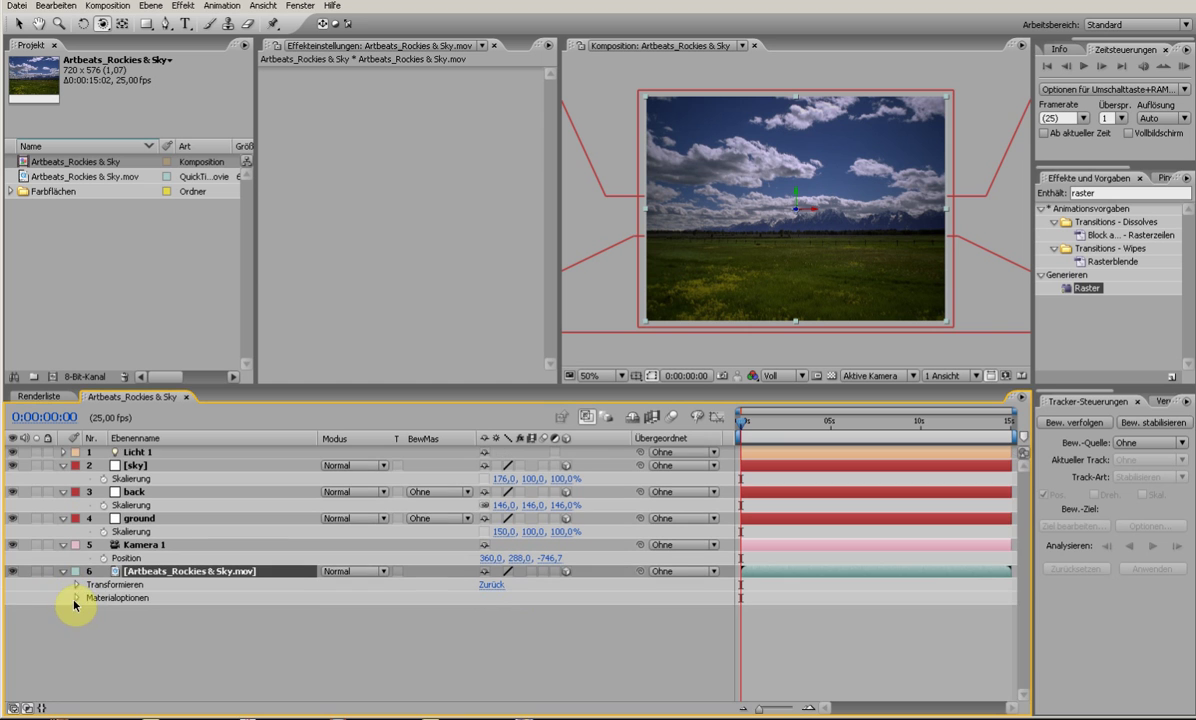
{"action": "left_click", "coordinate": [76, 599]}
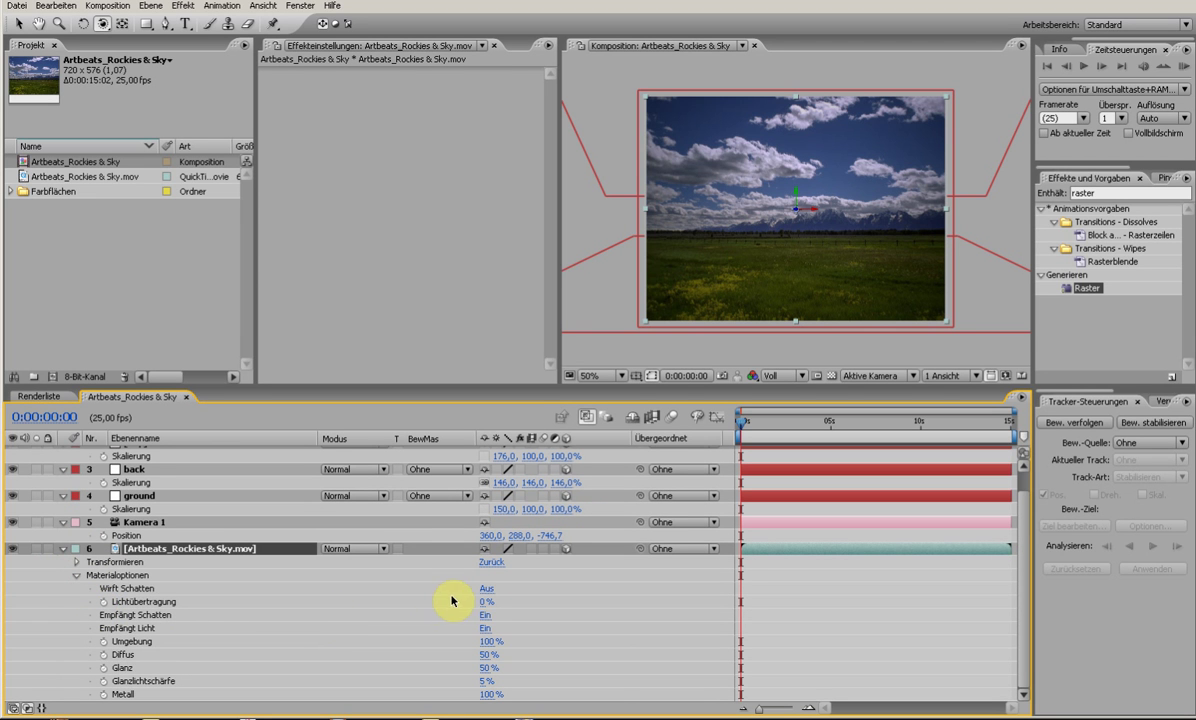
{"action": "left_click_drag", "start_coordinate": [481, 601], "coordinate": [734, 603]}
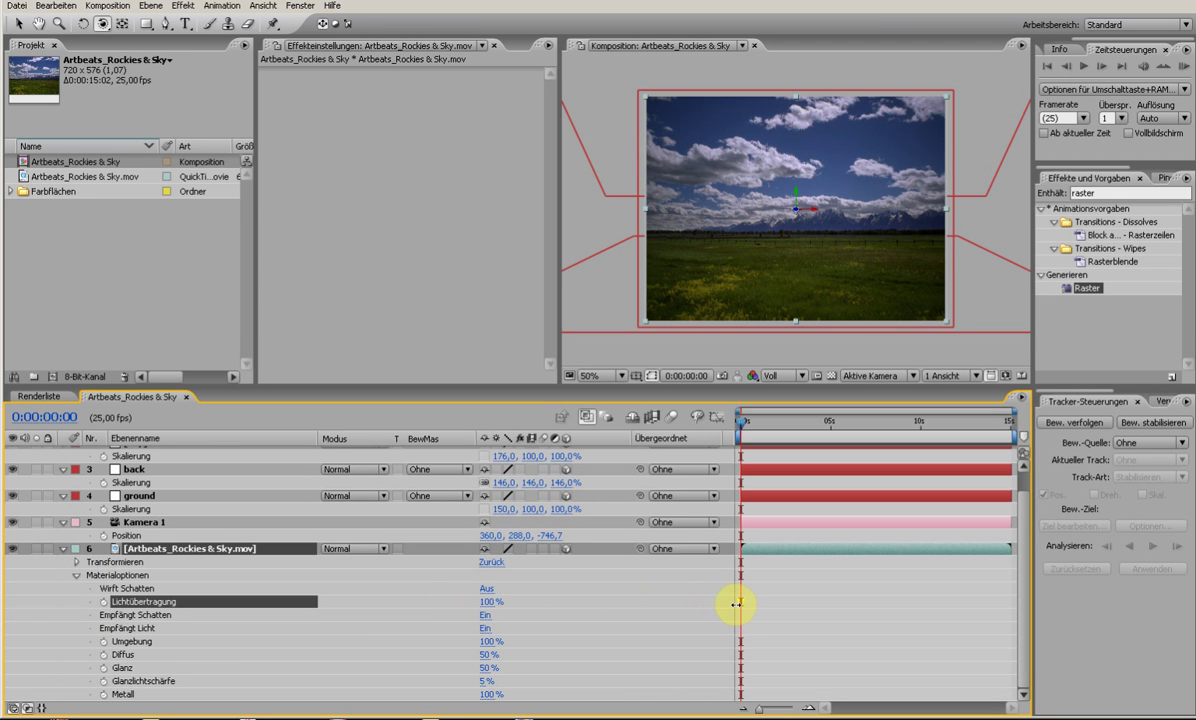
{"action": "left_click", "coordinate": [489, 589]}
{"action": "left_click", "coordinate": [489, 589]}
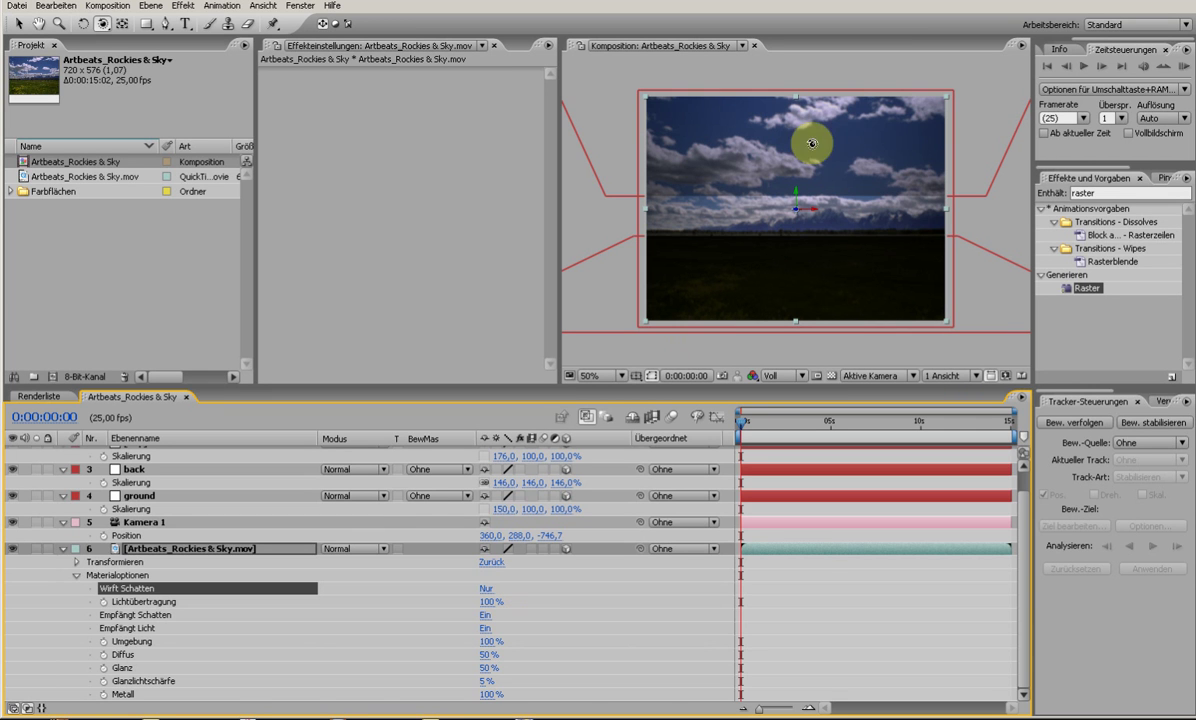
{"action": "left_click", "coordinate": [62, 548]}
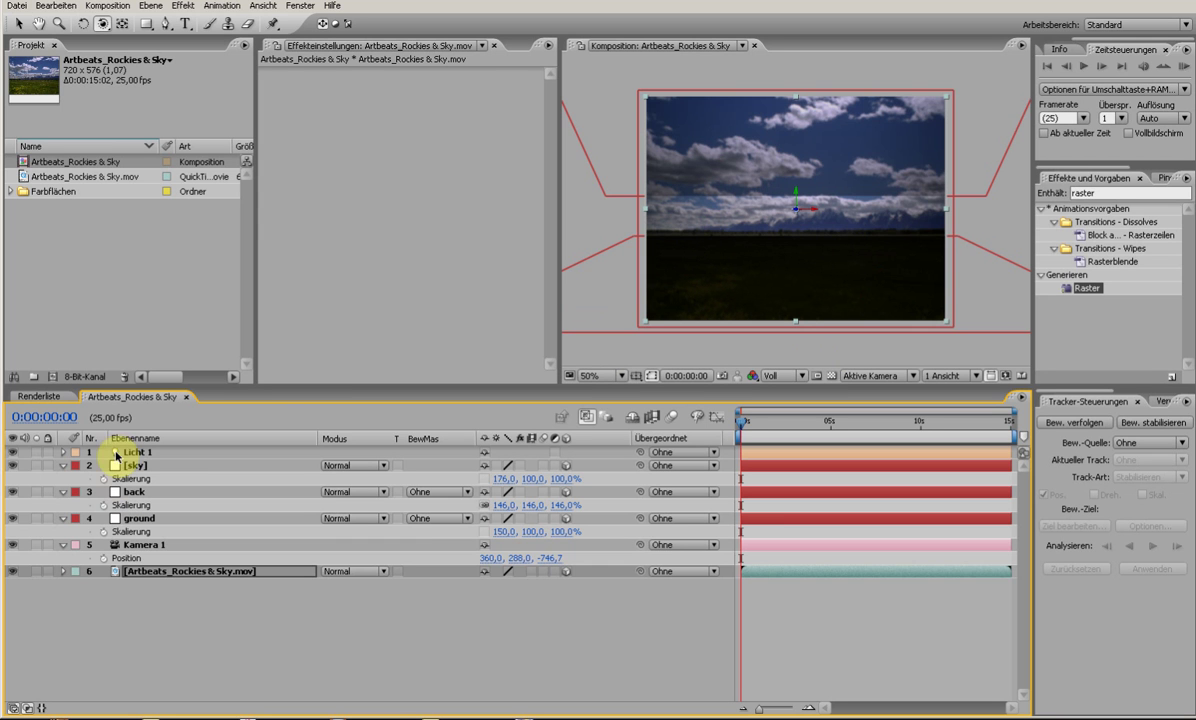
Collapse the plane layers and select the sky, back and ground layers together.
{"action": "left_click", "coordinate": [20, 25]}
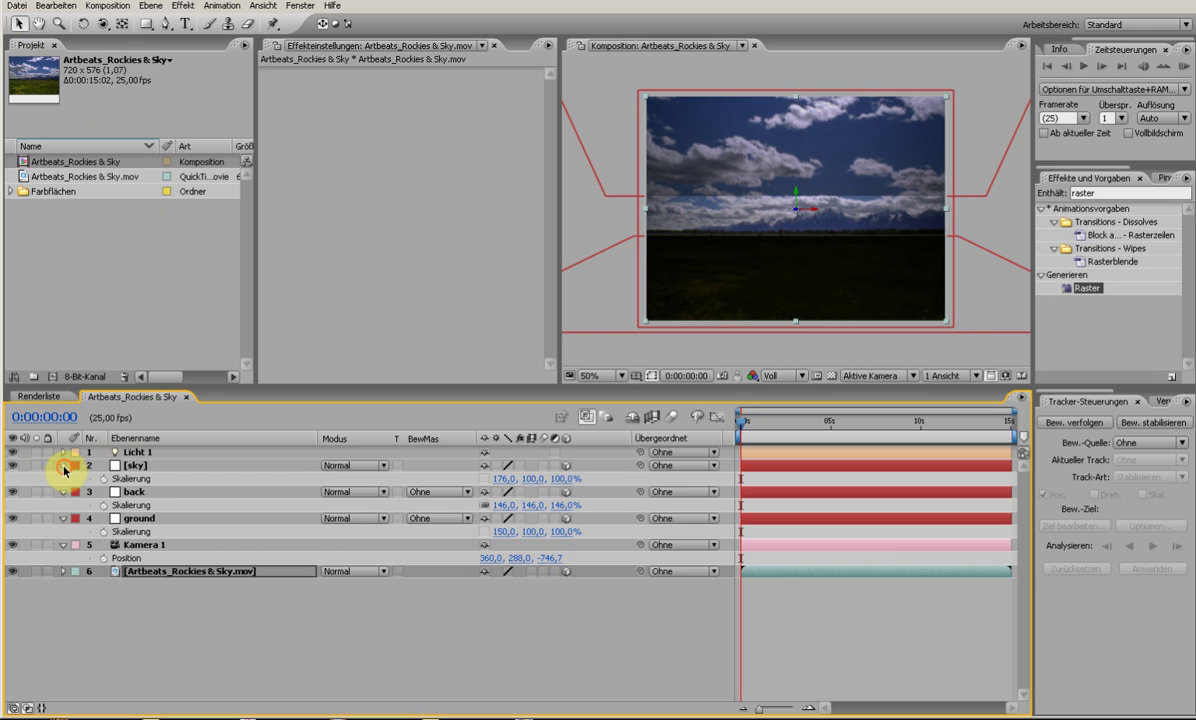
{"action": "left_click", "coordinate": [64, 466]}
{"action": "left_click", "coordinate": [64, 478]}
{"action": "left_click", "coordinate": [63, 492]}
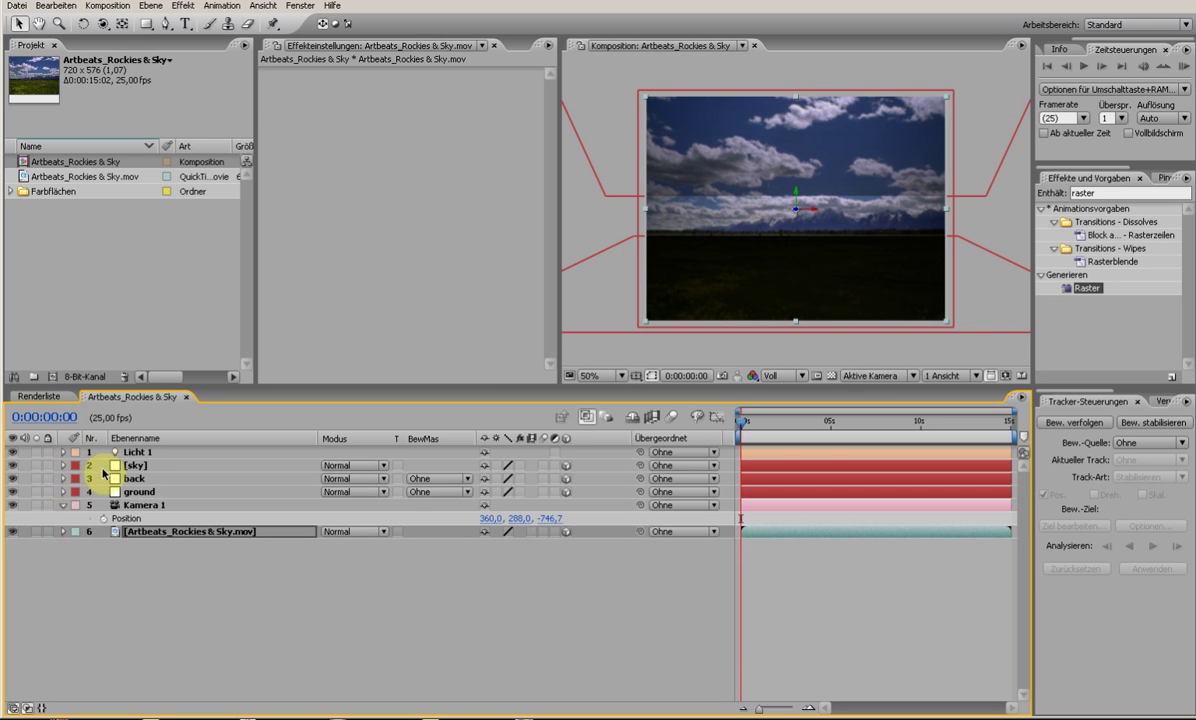
{"action": "left_click", "coordinate": [100, 466]}
{"action": "left_click", "coordinate": [125, 493], "text": "shift"}
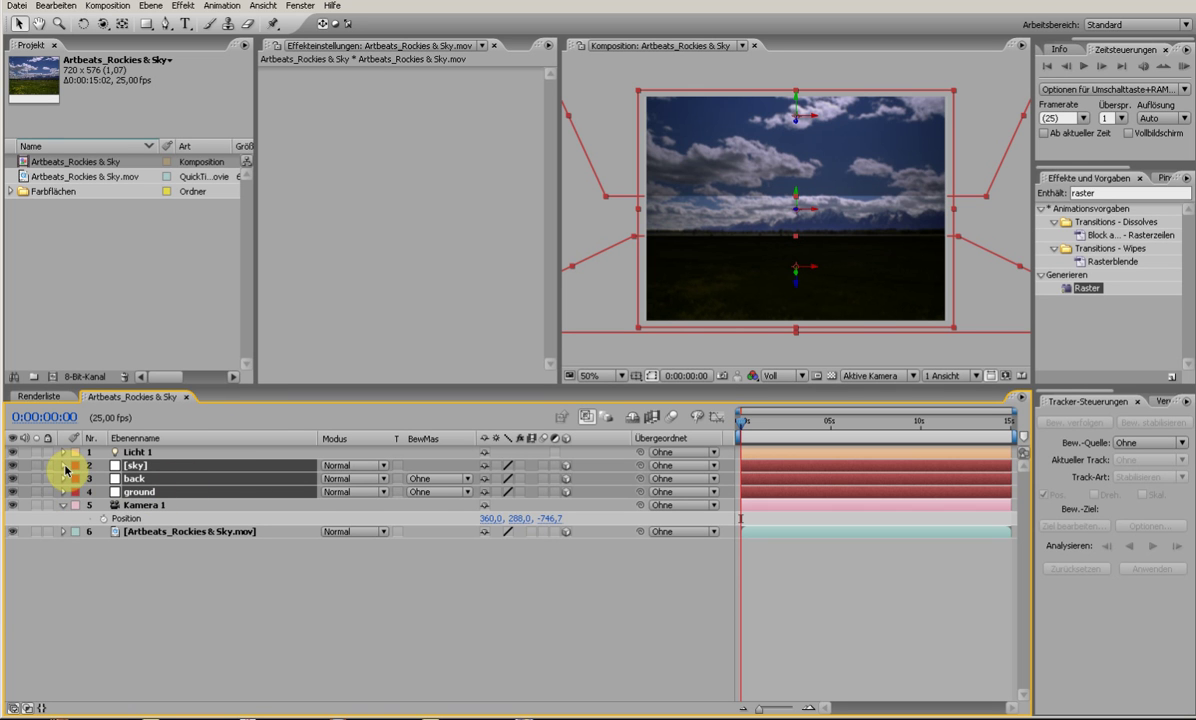
Set Accepts Lights to Off for the sky, back and ground planes, then collapse them.
{"action": "left_click", "coordinate": [65, 467]}
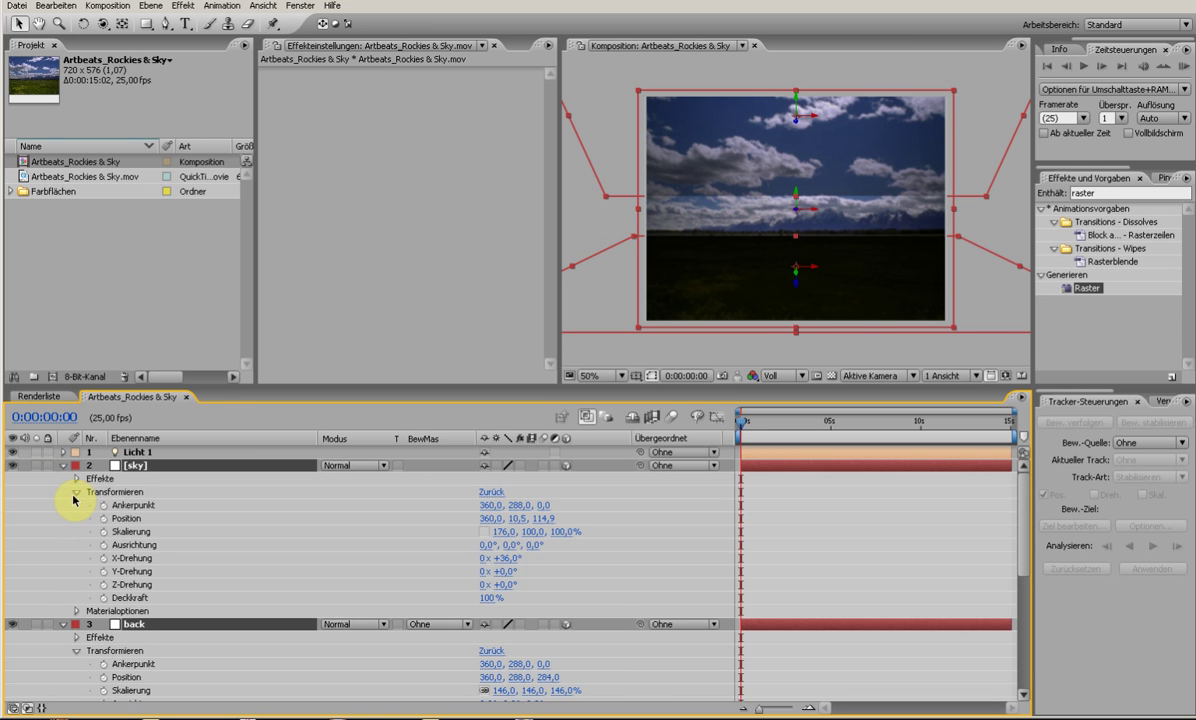
{"action": "left_click", "coordinate": [77, 492]}
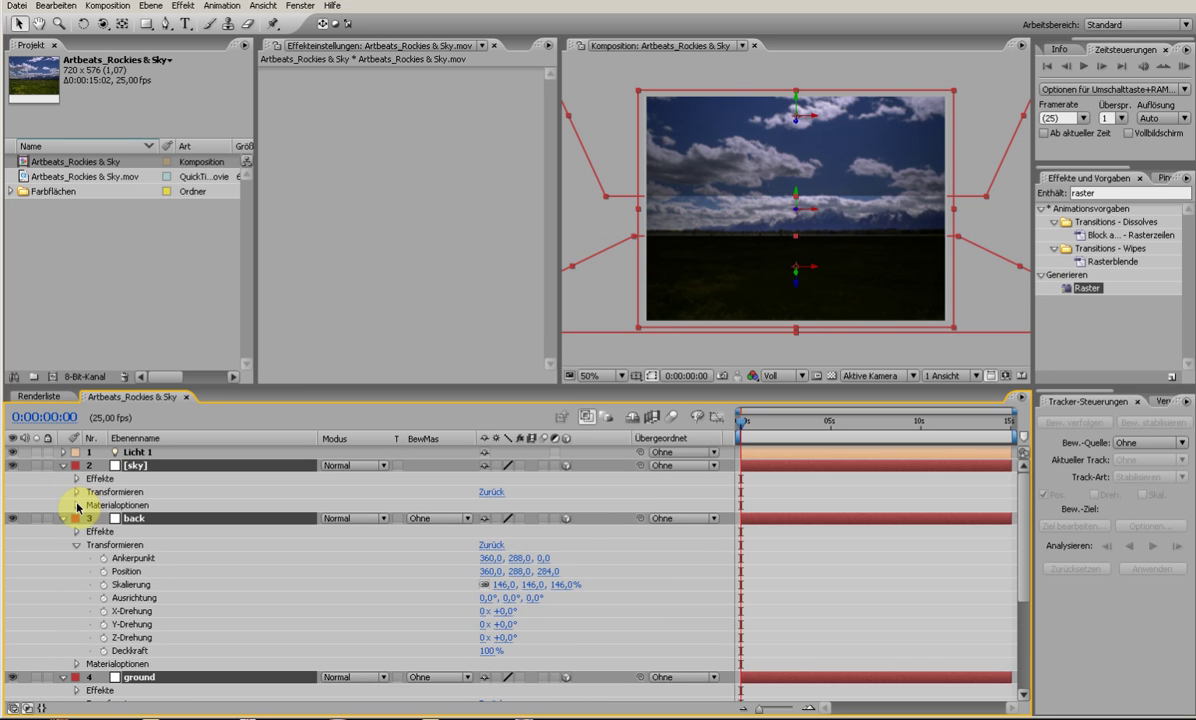
{"action": "left_click", "coordinate": [77, 506]}
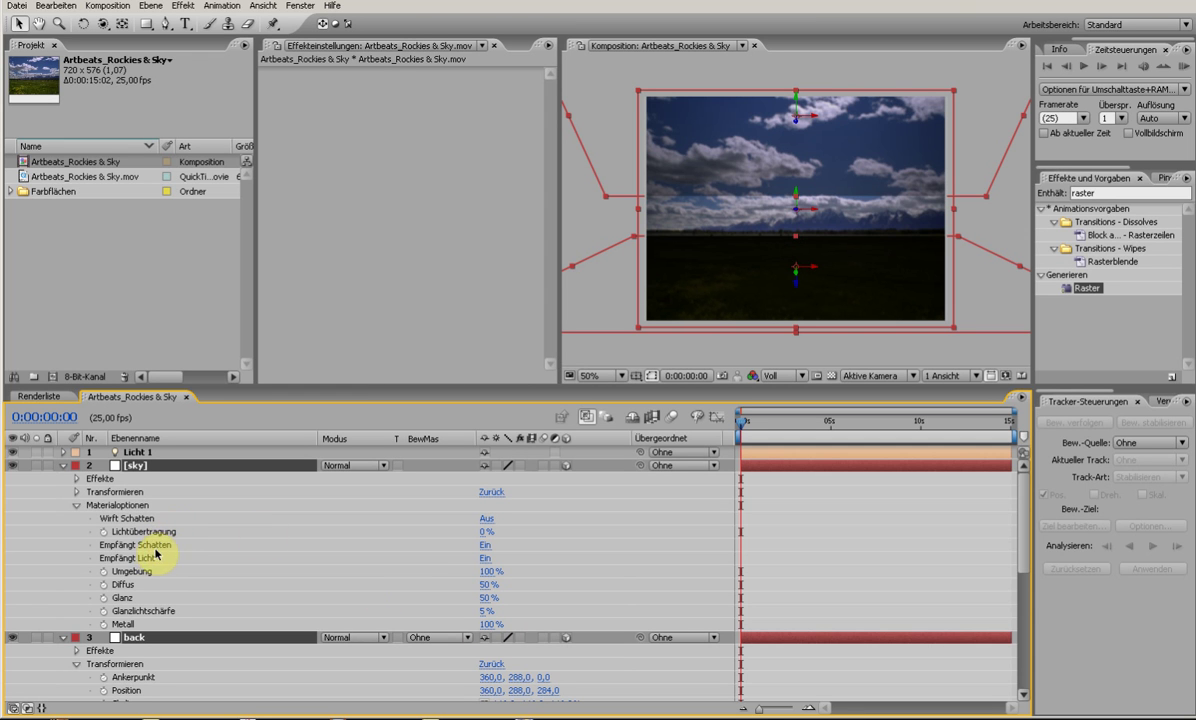
{"action": "left_click", "coordinate": [441, 559]}
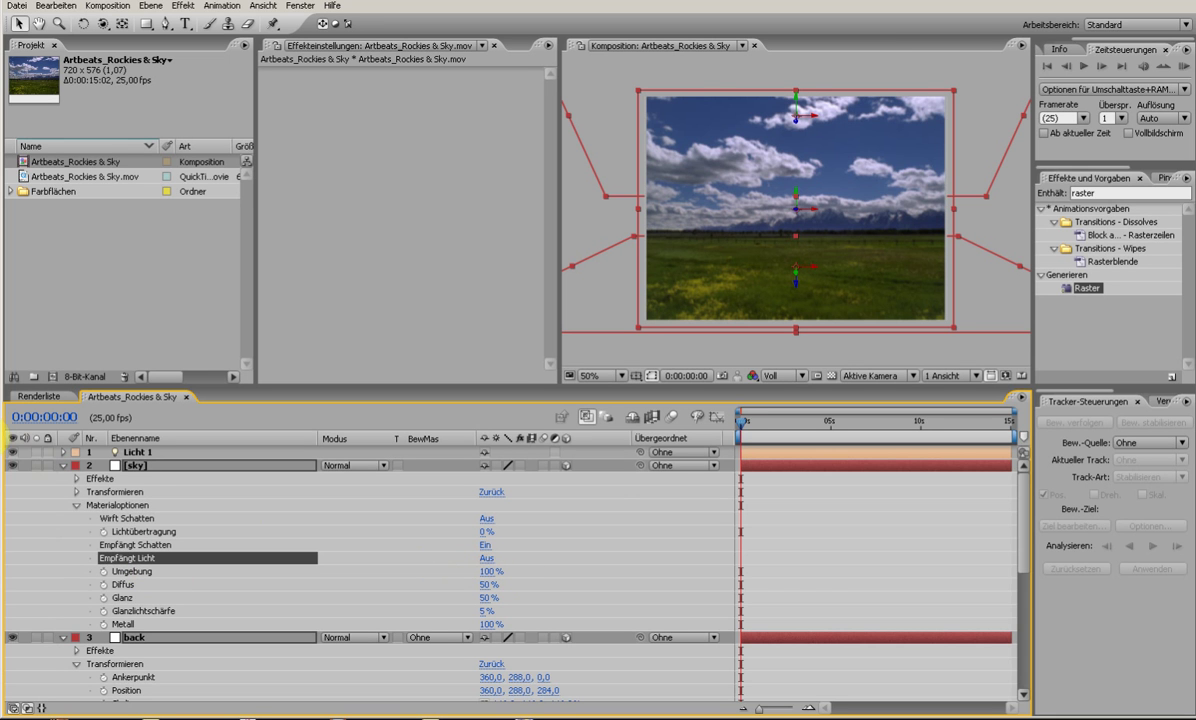
{"action": "left_click", "coordinate": [64, 466]}
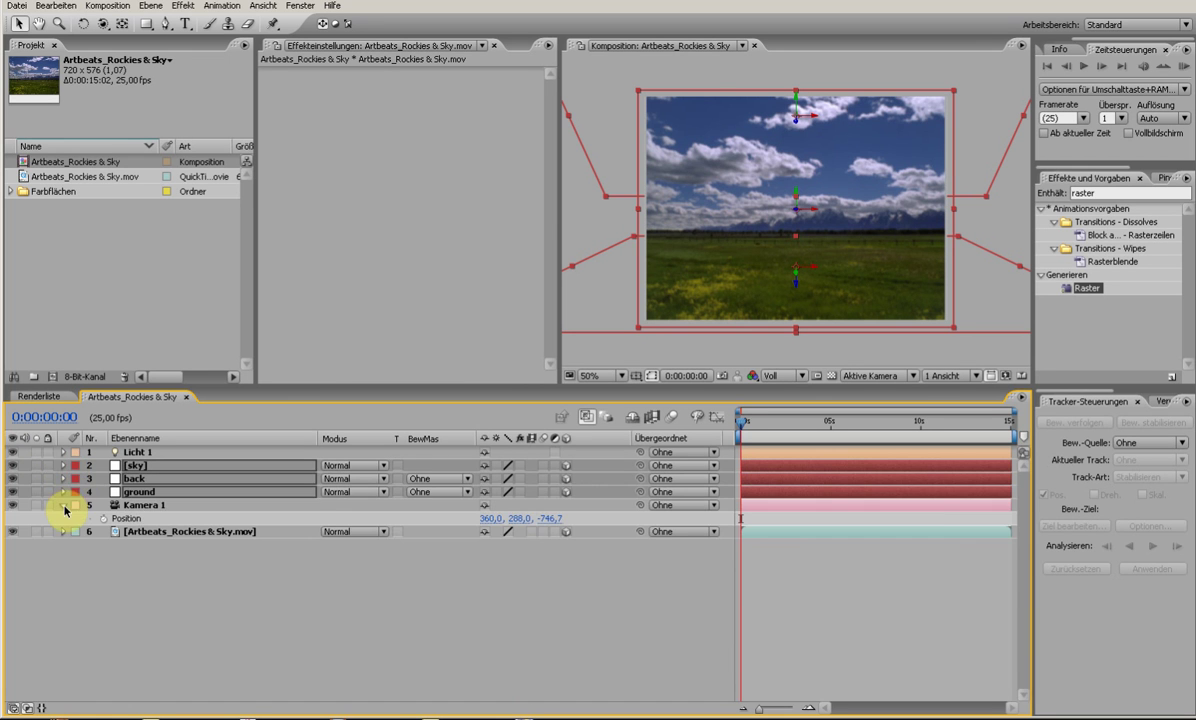
{"action": "left_click", "coordinate": [66, 510]}
{"action": "left_click", "coordinate": [165, 575]}
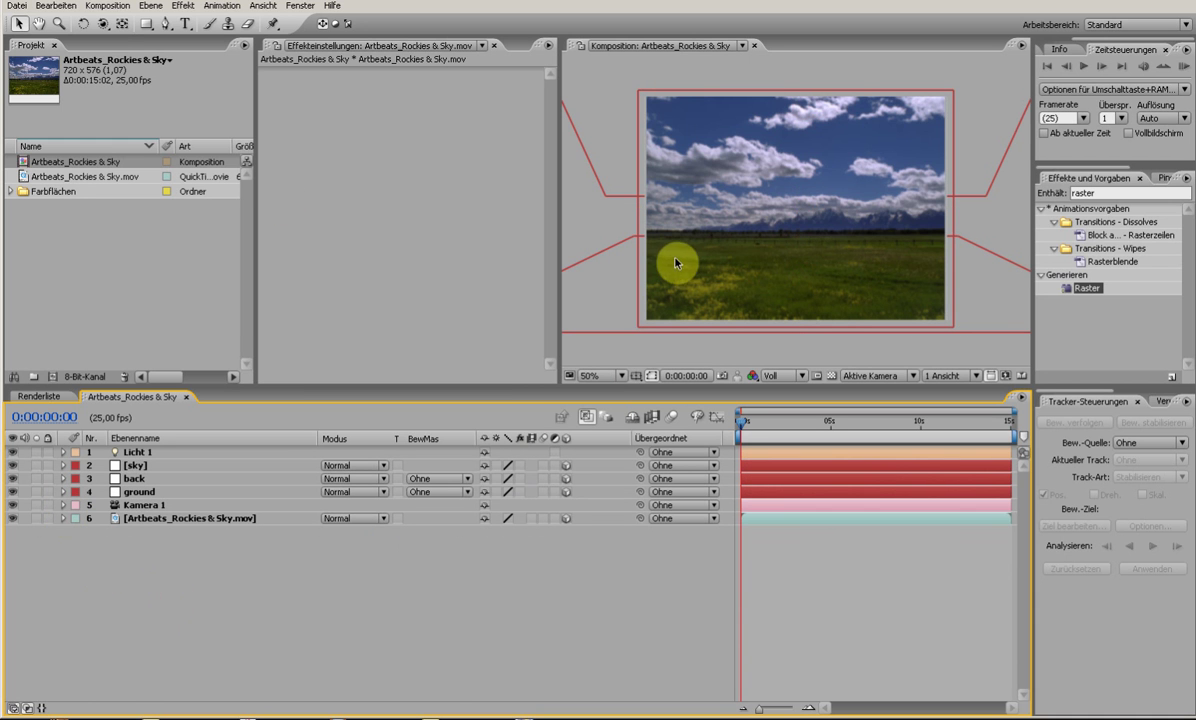
Orbit to inspect the projection at an angle, restore the view, and reveal Kamera 1's transform.
{"action": "left_click", "coordinate": [103, 23]}
{"action": "left_click_drag", "start_coordinate": [690, 200], "coordinate": [777, 268]}
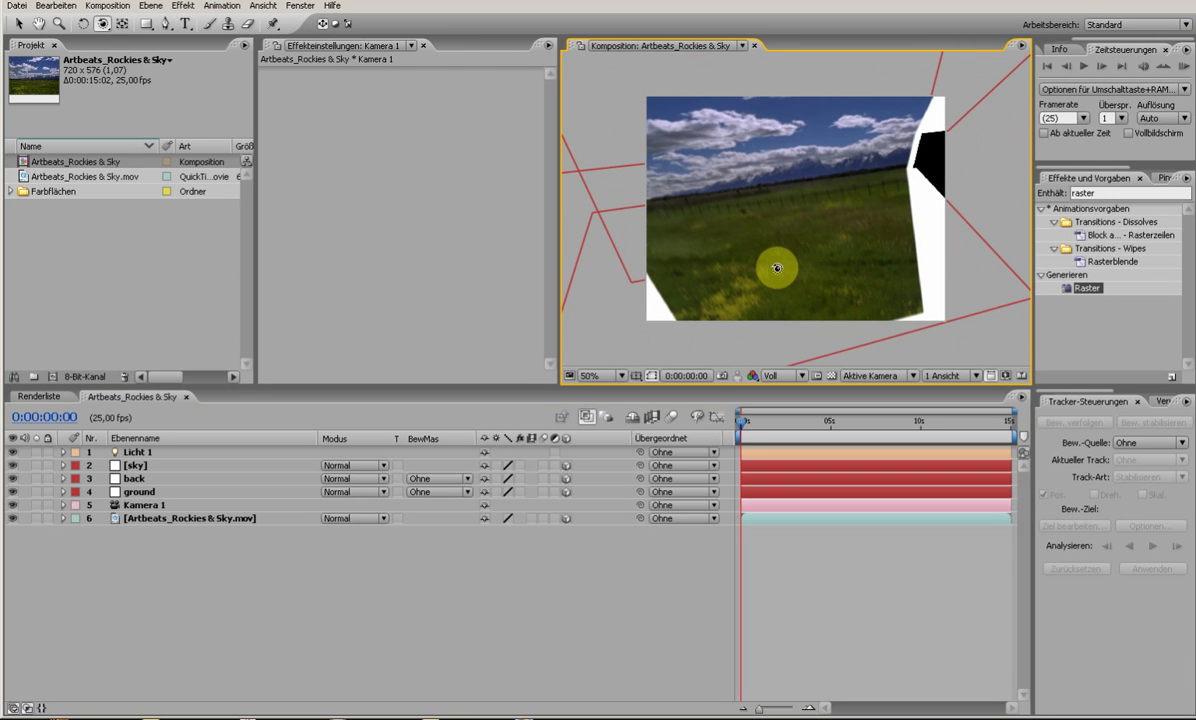
{"action": "left_click_drag", "start_coordinate": [778, 273], "coordinate": [774, 267]}
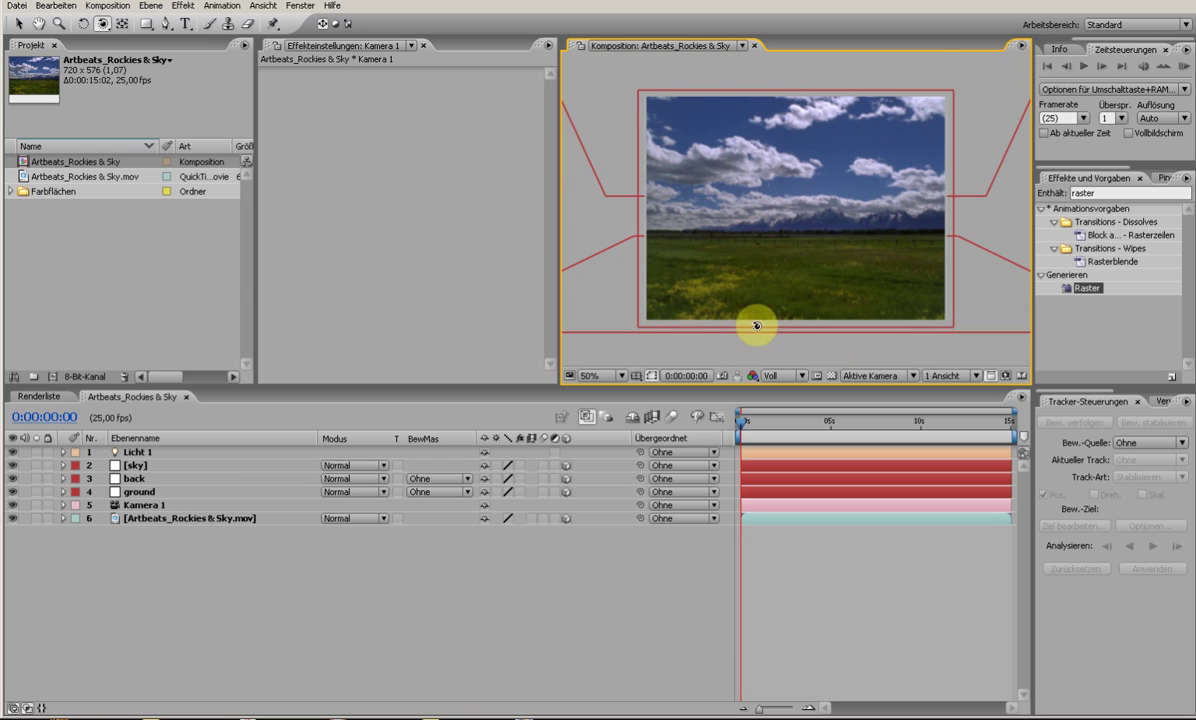
{"action": "left_click", "coordinate": [140, 506]}
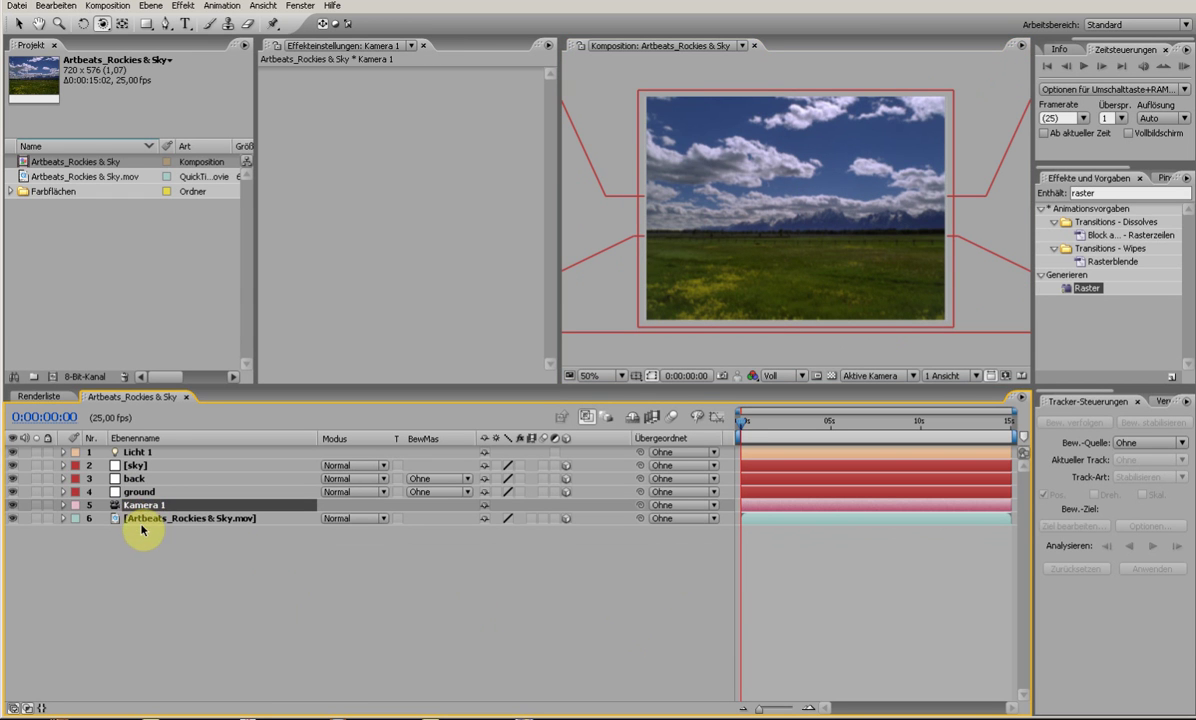
{"action": "left_click", "coordinate": [62, 505]}
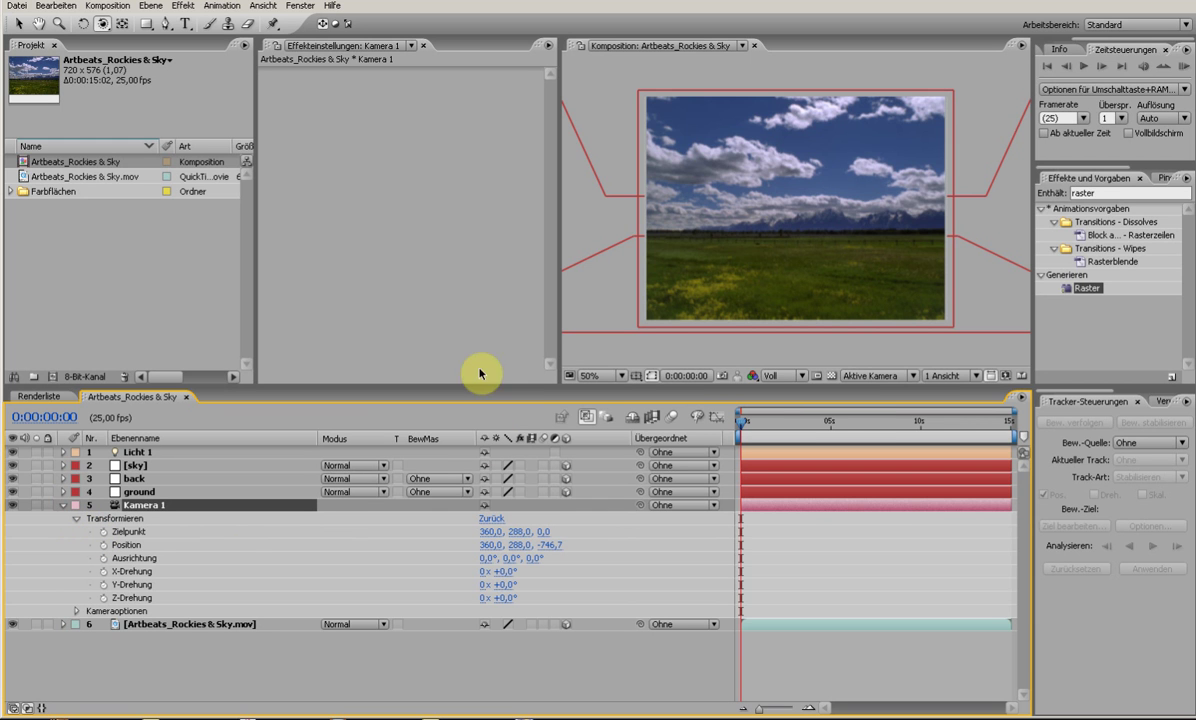
Add keyframes to all Kamera 1 transform properties at 0:00:04:05.
{"action": "left_click", "coordinate": [815, 428]}
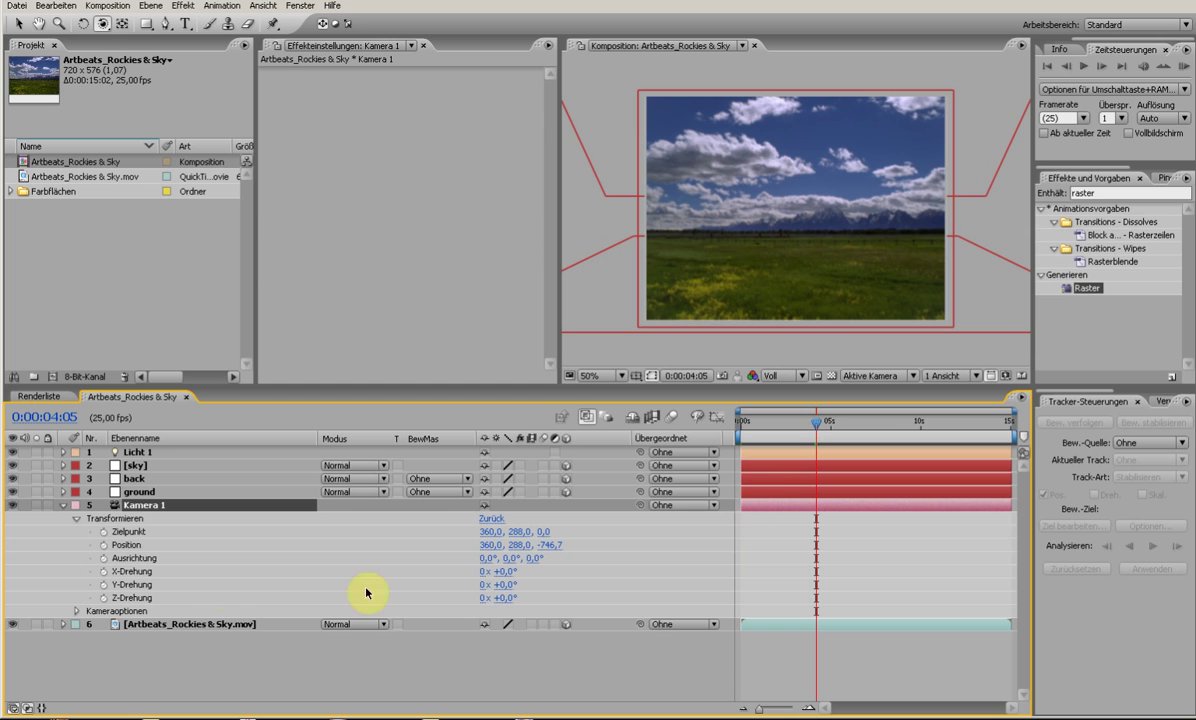
{"action": "left_click_drag", "start_coordinate": [105, 535], "coordinate": [101, 597]}
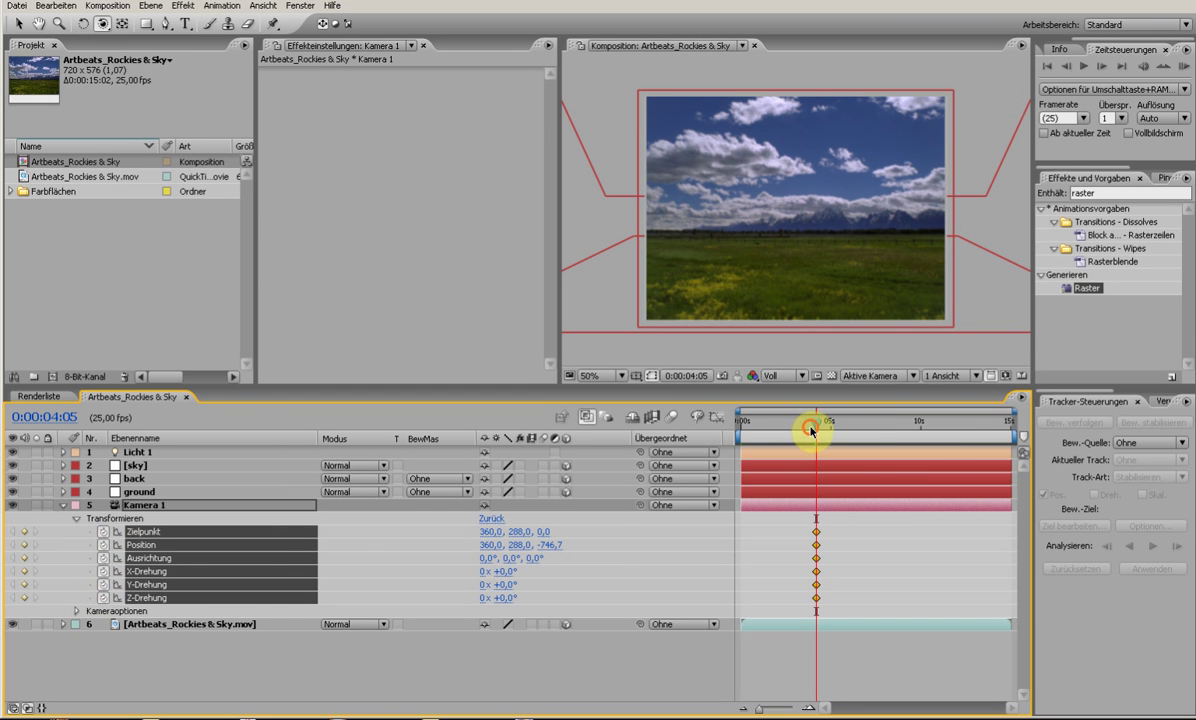
{"action": "left_click_drag", "start_coordinate": [811, 430], "coordinate": [728, 436]}
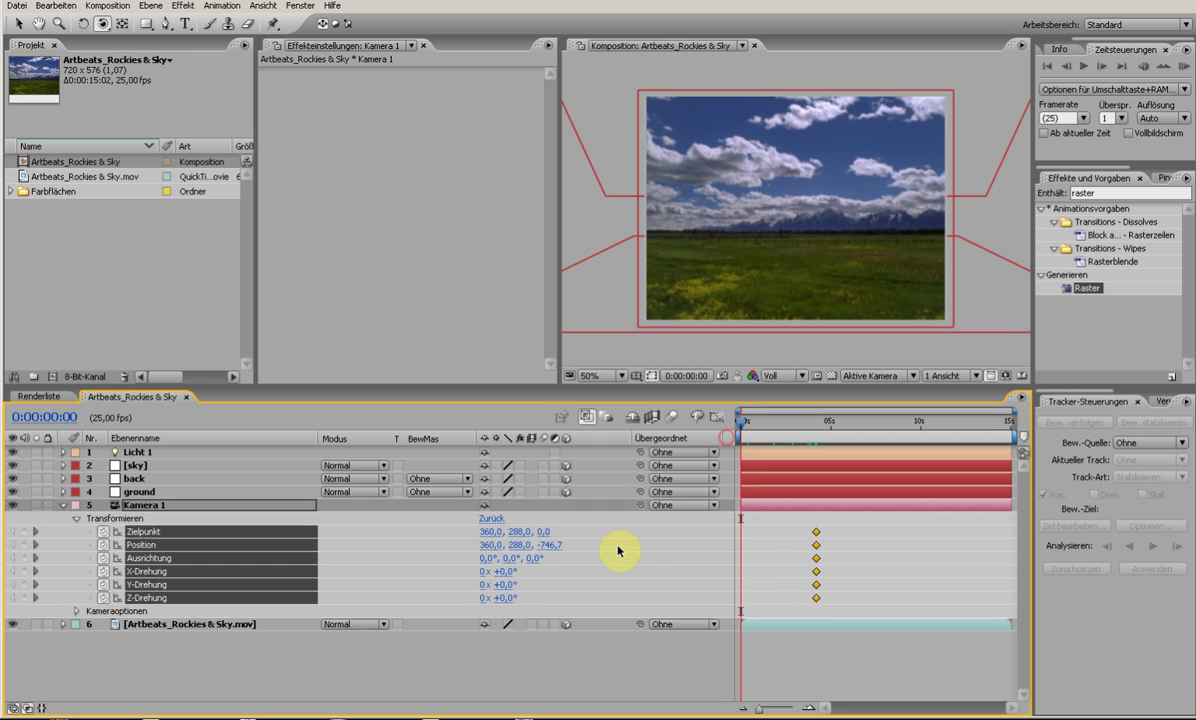
{"action": "left_click", "coordinate": [598, 573]}
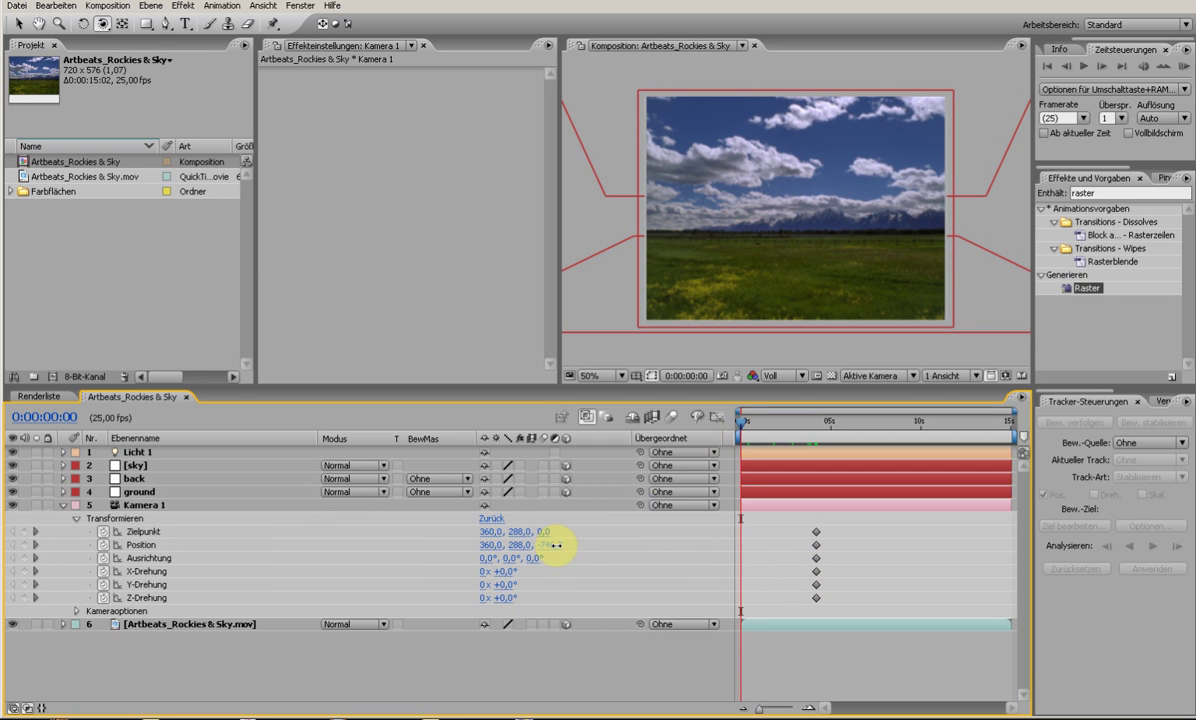
At 0s, set camera Position Z to -395,7 and rotation to 9°, 8°, -2°, then preview.
{"action": "left_click_drag", "start_coordinate": [556, 545], "coordinate": [763, 558]}
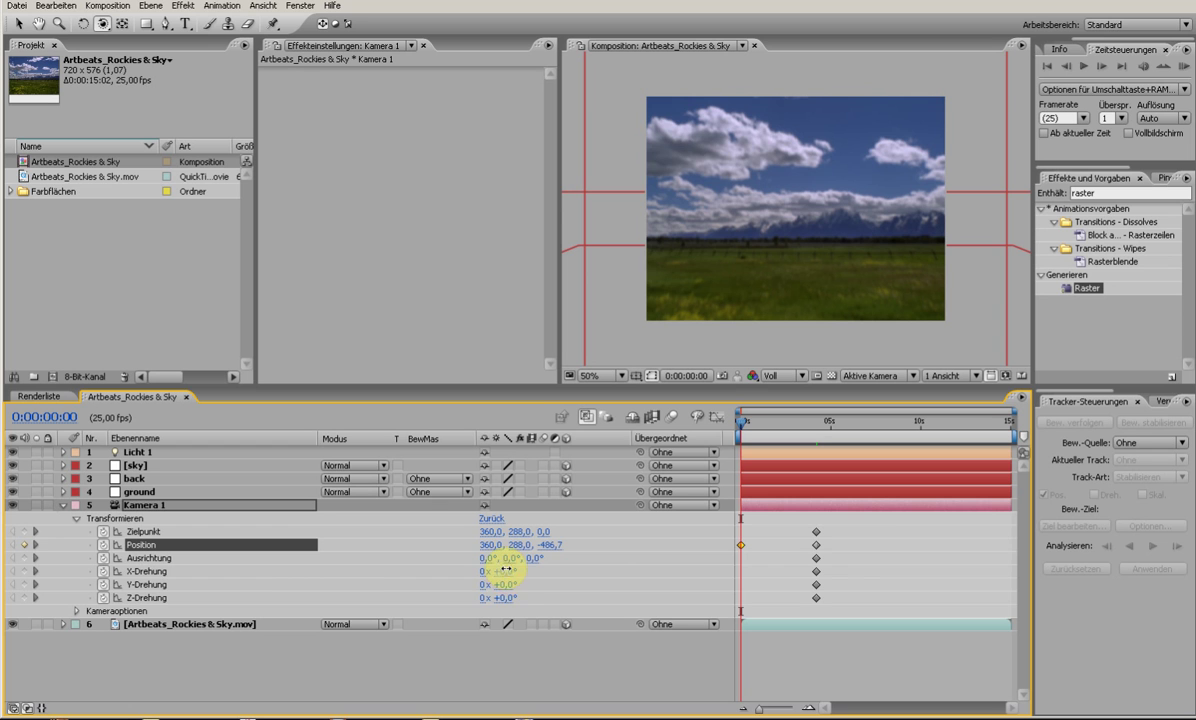
{"action": "mouse_move", "coordinate": [498, 584]}
{"action": "left_mouse_down"}
{"action": "mouse_move", "coordinate": [523, 566]}
{"action": "mouse_move", "coordinate": [525, 595]}
{"action": "mouse_move", "coordinate": [508, 597]}
{"action": "left_mouse_up"}
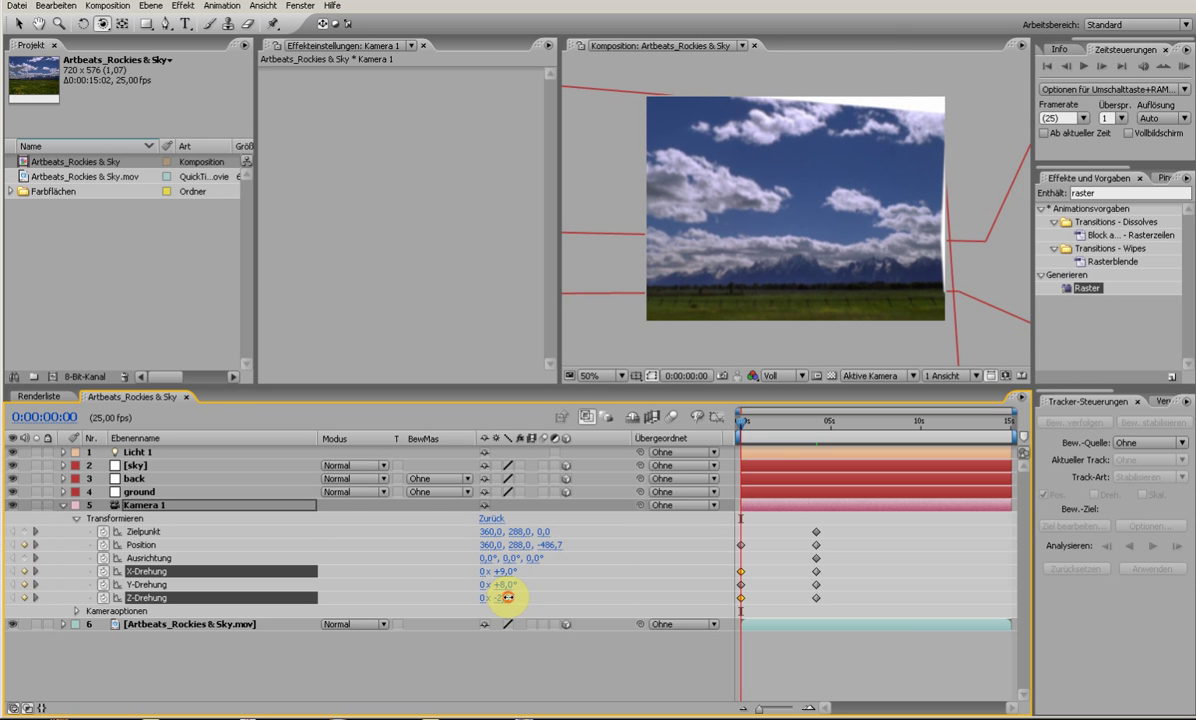
{"action": "left_click_drag", "start_coordinate": [553, 550], "coordinate": [634, 568]}
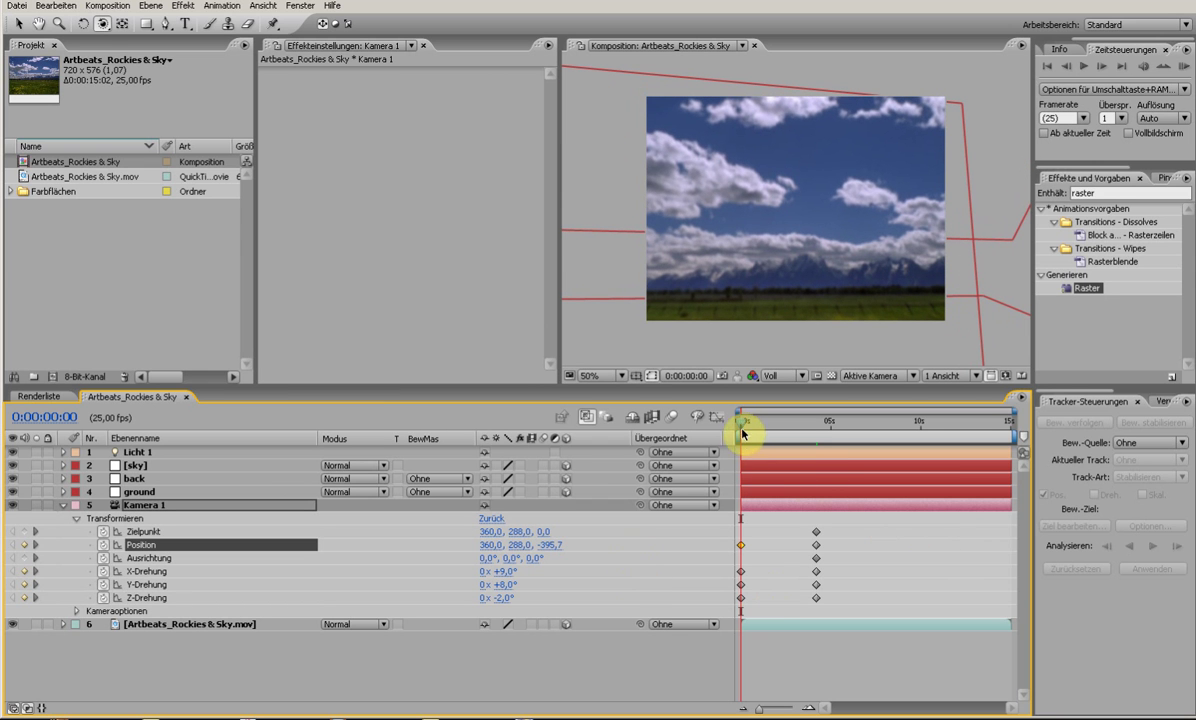
{"action": "mouse_move", "coordinate": [750, 427]}
{"action": "left_mouse_down"}
{"action": "mouse_move", "coordinate": [793, 434]}
{"action": "mouse_move", "coordinate": [737, 431]}
{"action": "left_mouse_up"}
{"action": "key", "text": "KP_0"}
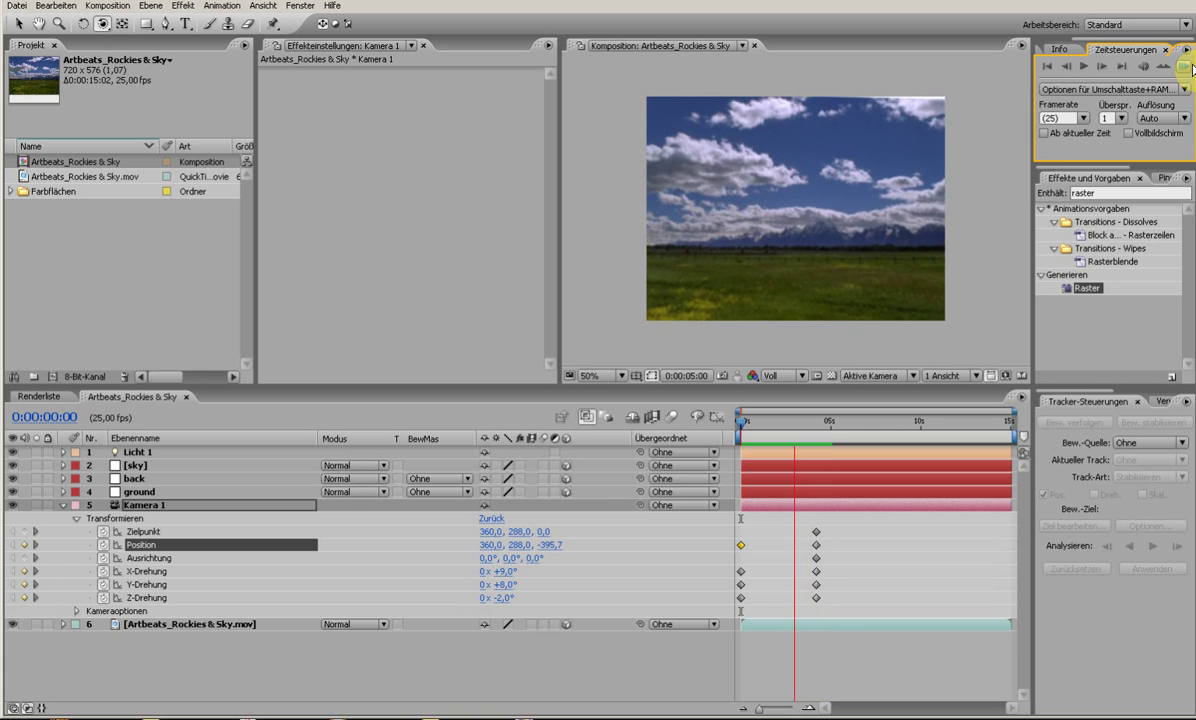
Apply Easy Ease Out to Kamera 1's starting keyframes at 0s.
{"action": "left_click", "coordinate": [1127, 214]}
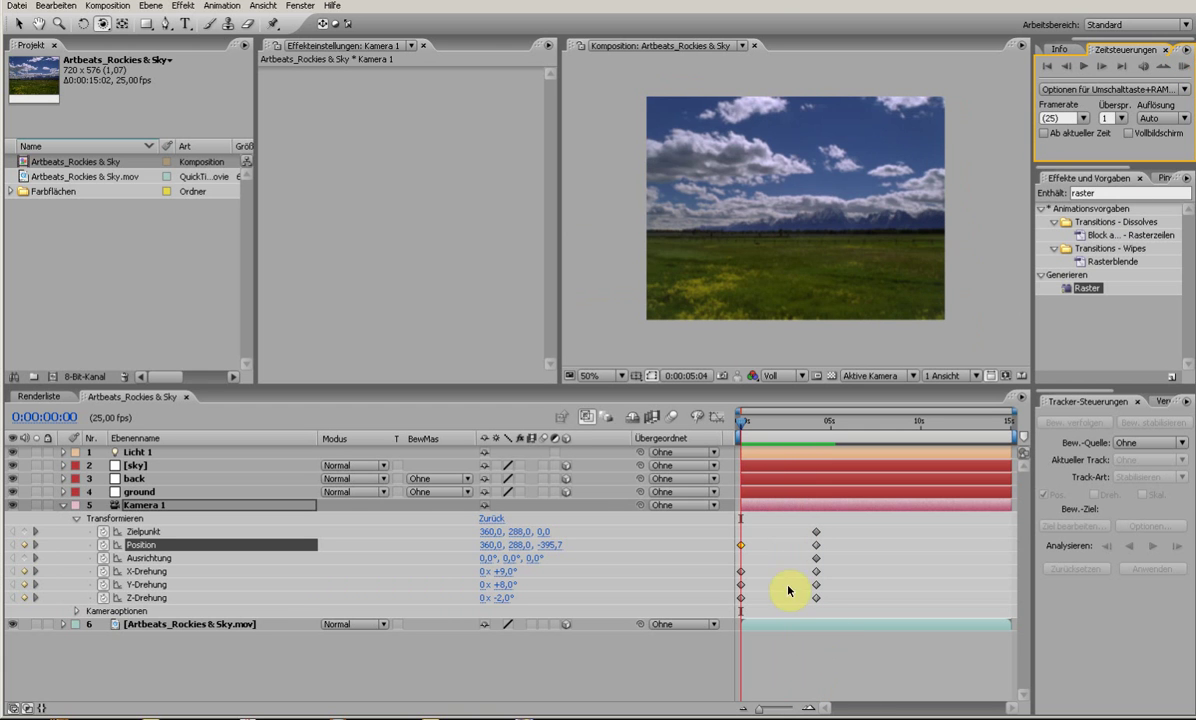
{"action": "left_click", "coordinate": [754, 538]}
{"action": "left_click_drag", "start_coordinate": [754, 538], "coordinate": [740, 605]}
{"action": "right_click", "coordinate": [740, 598]}
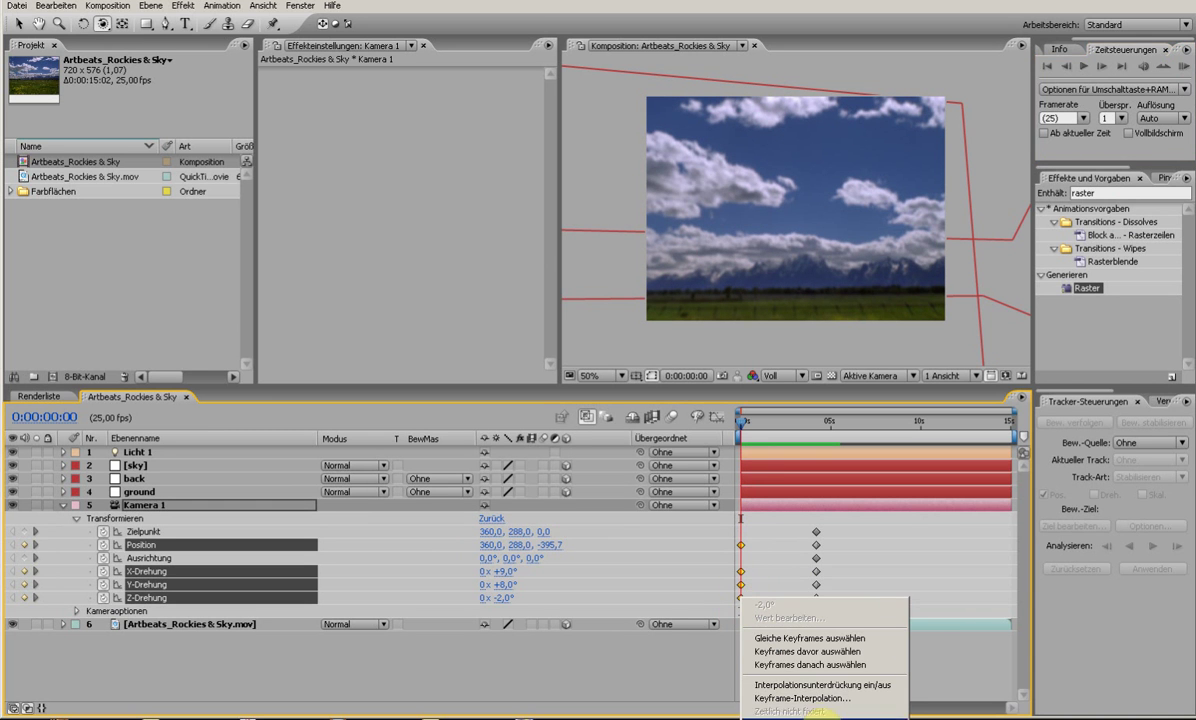
{"action": "mouse_move", "coordinate": [800, 717]}
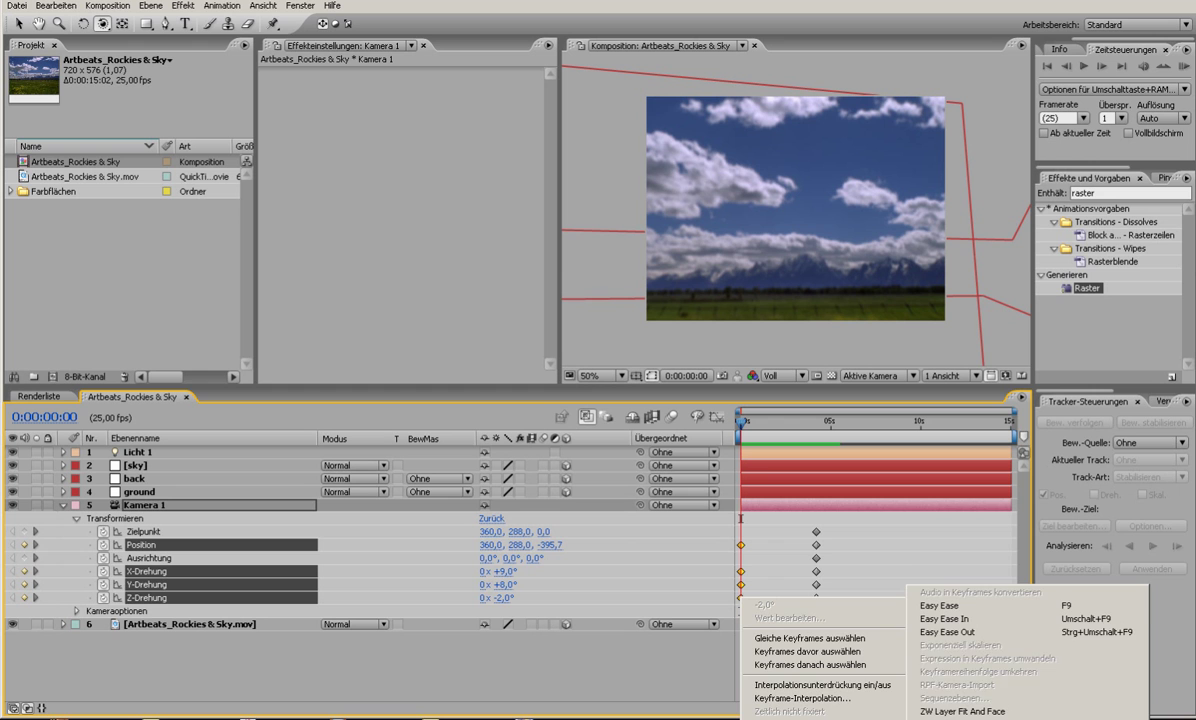
{"action": "left_click", "coordinate": [1003, 632]}
Apply Easy Ease In to the camera's keyframes at 0:00:04:05.
{"action": "left_click_drag", "start_coordinate": [832, 532], "coordinate": [814, 606]}
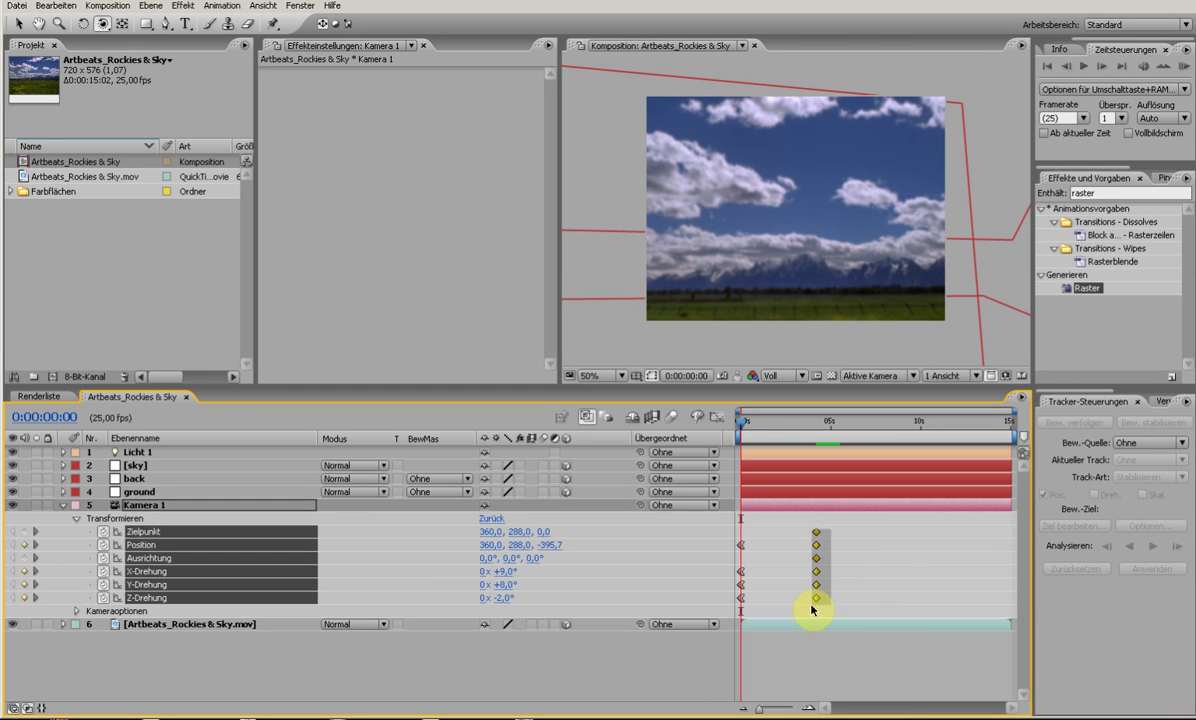
{"action": "right_click", "coordinate": [817, 603]}
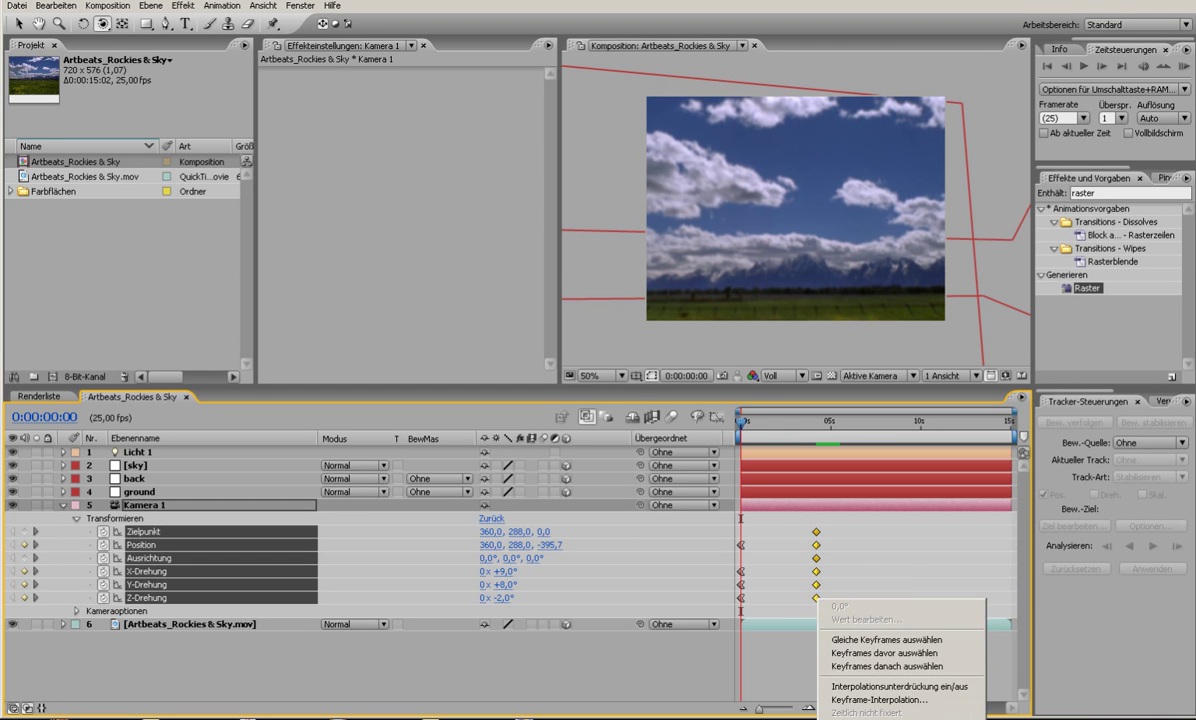
{"action": "mouse_move", "coordinate": [905, 714]}
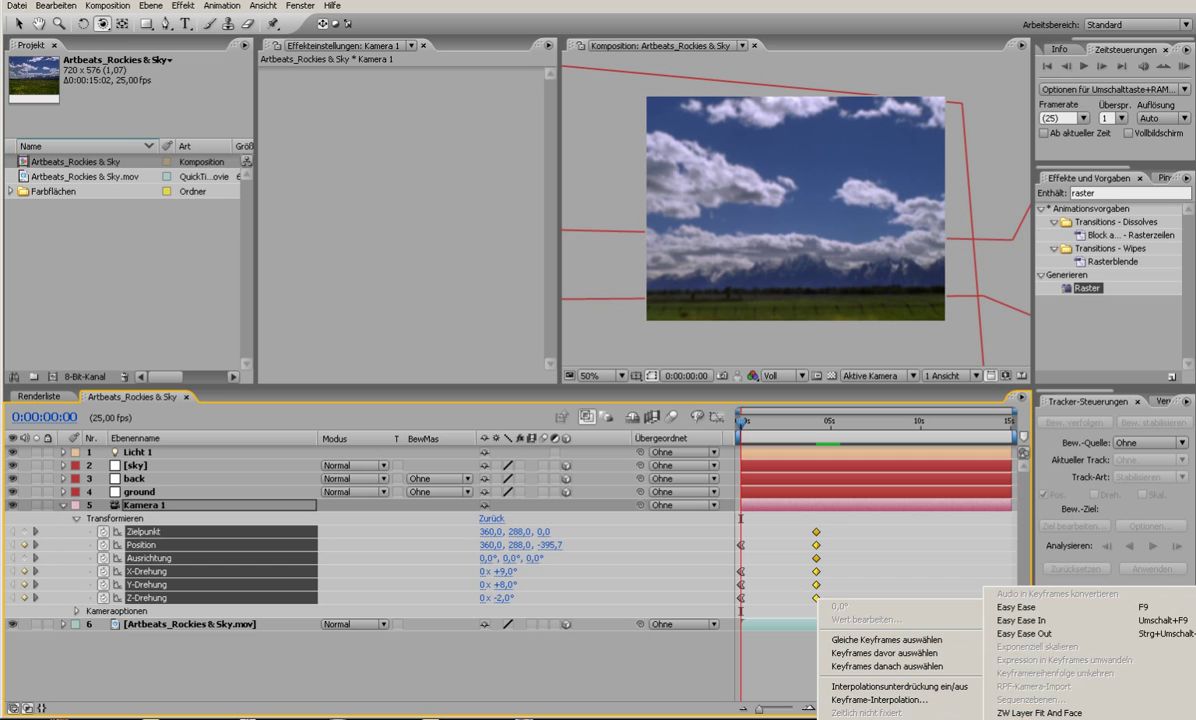
{"action": "left_click", "coordinate": [1038, 625]}
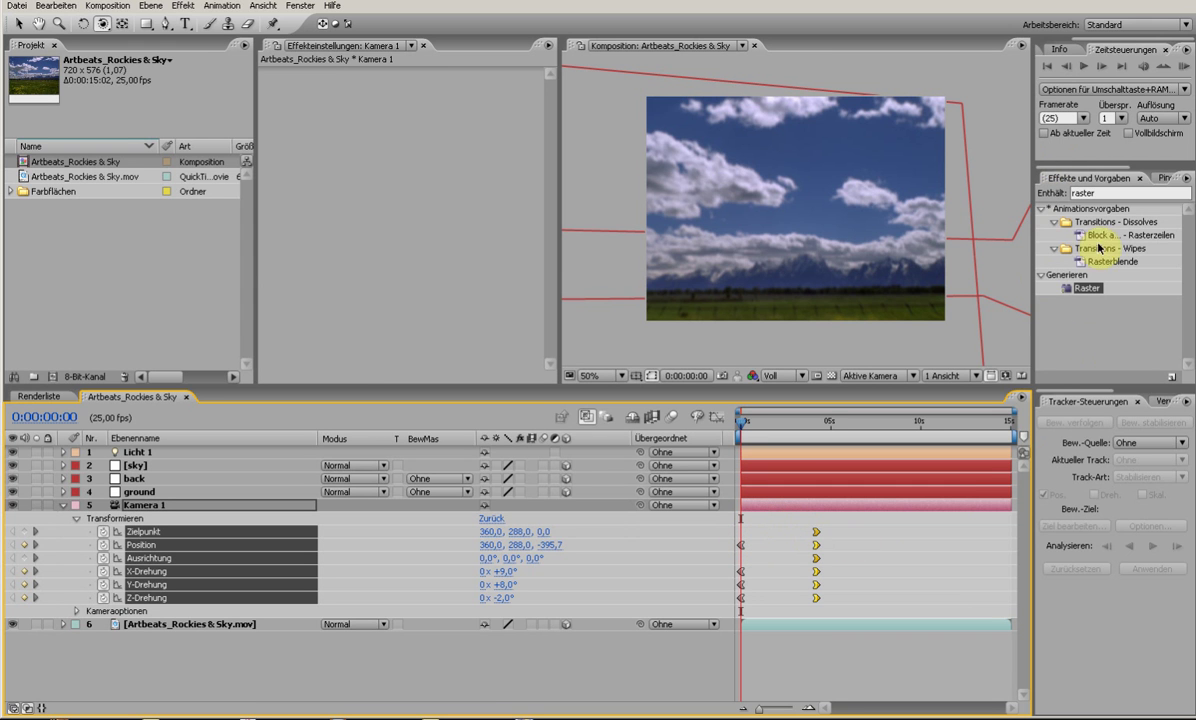
Import cow Kopie.png into the Project panel and drag it toward the timeline.
{"action": "left_click_drag", "start_coordinate": [769, 432], "coordinate": [795, 432]}
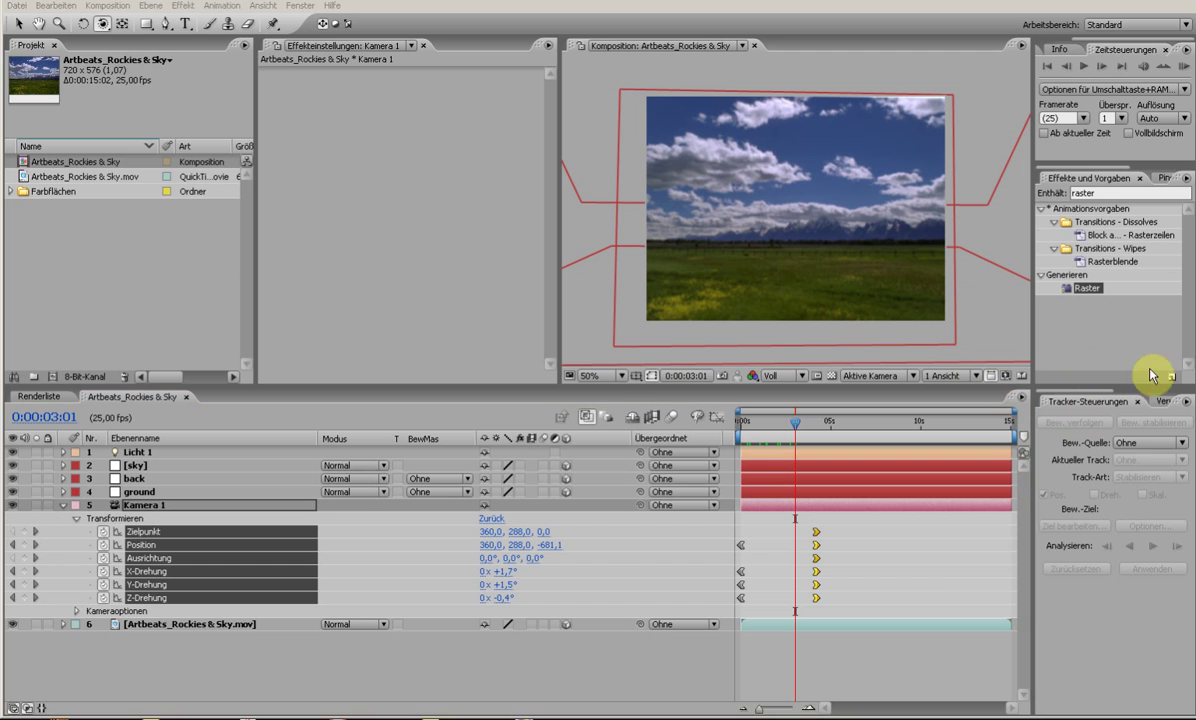
{"action": "left_click_drag", "start_coordinate": [1148, 374], "coordinate": [92, 268]}
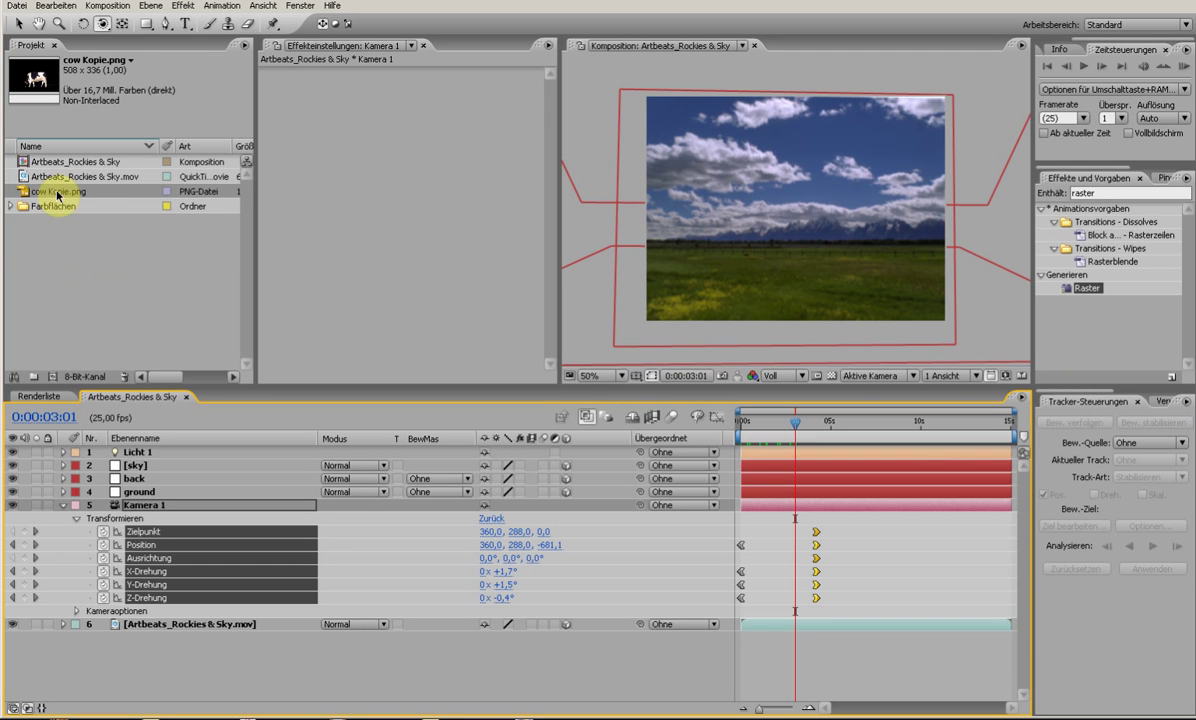
{"action": "key", "text": "ctrl+z"}
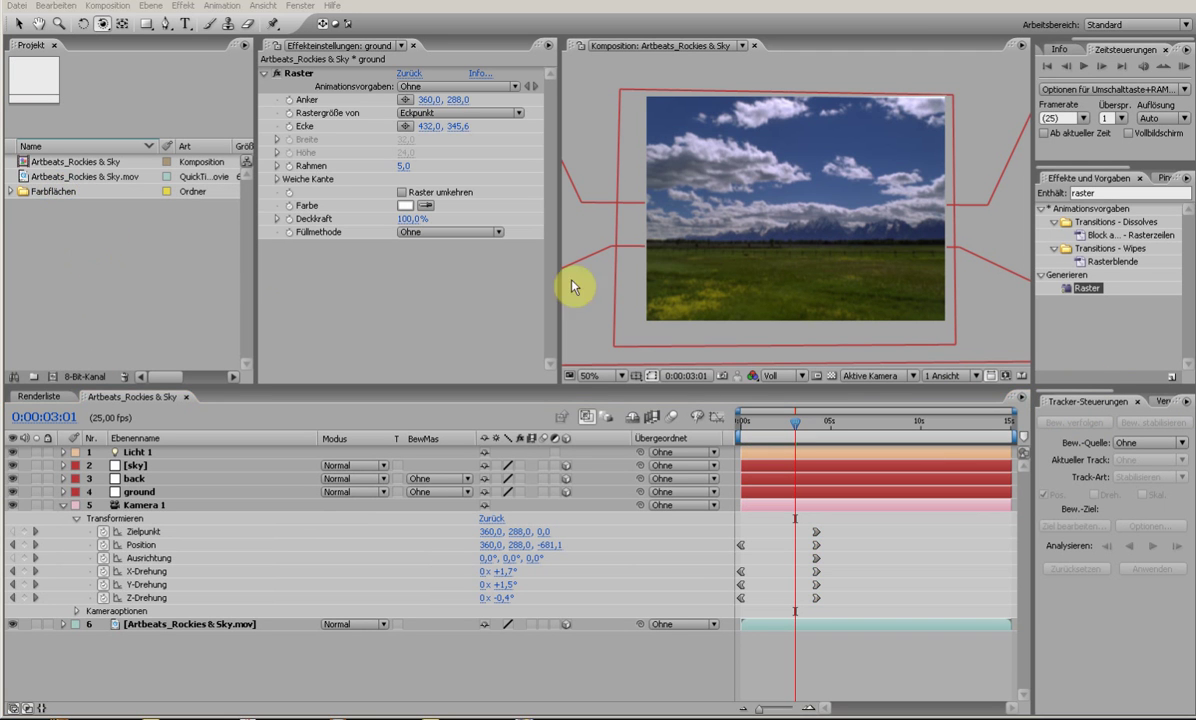
{"action": "key", "text": "ctrl+shift+z"}
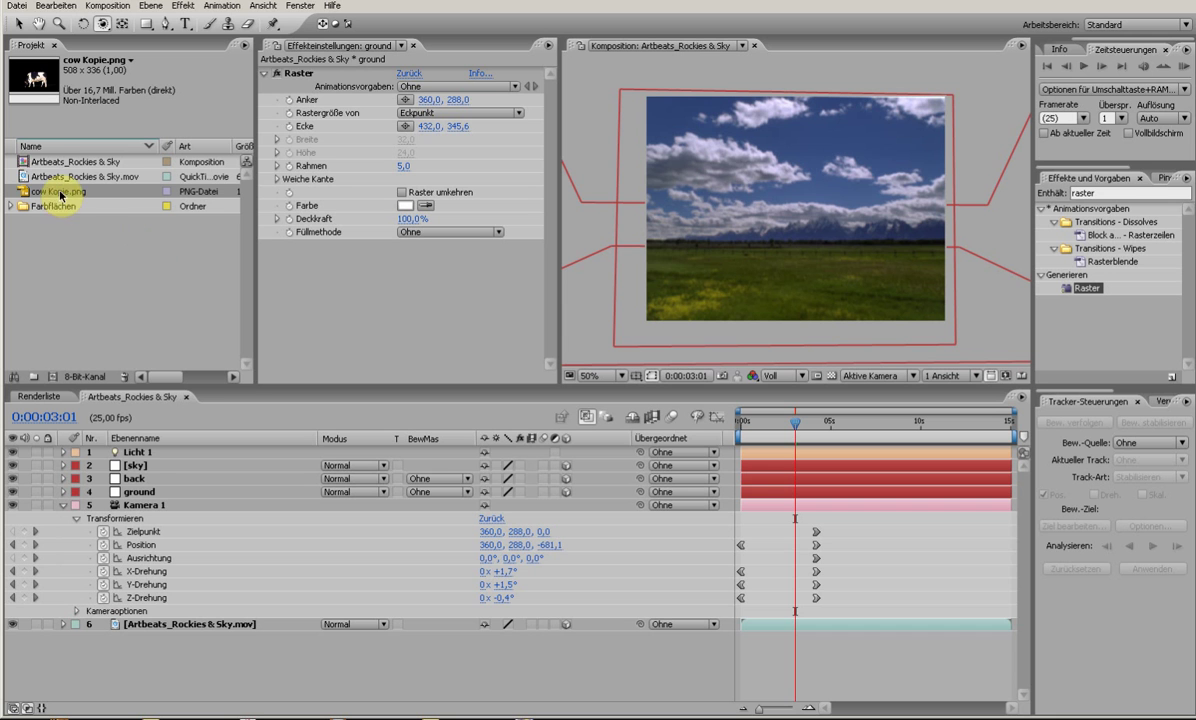
{"action": "left_click_drag", "start_coordinate": [50, 190], "coordinate": [133, 458]}
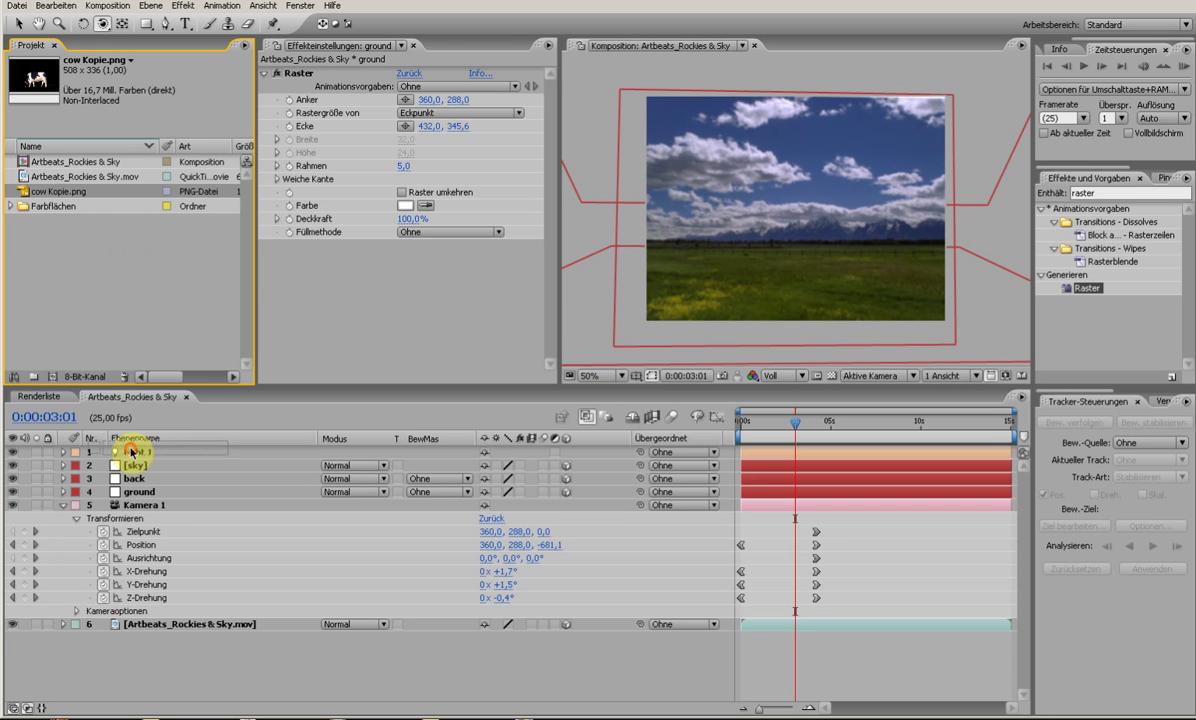
Make the cow Kopie.png layer 3D and turn its Accepts Lights material option off.
{"action": "left_click", "coordinate": [567, 454]}
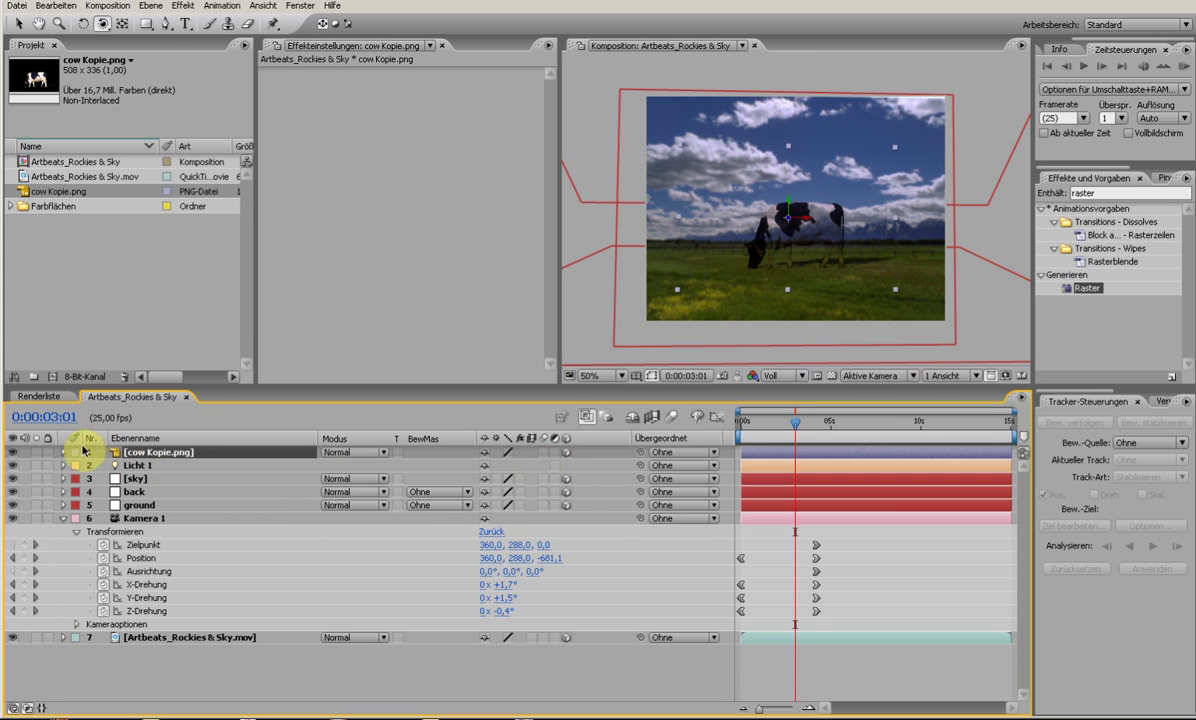
{"action": "left_click", "coordinate": [64, 452]}
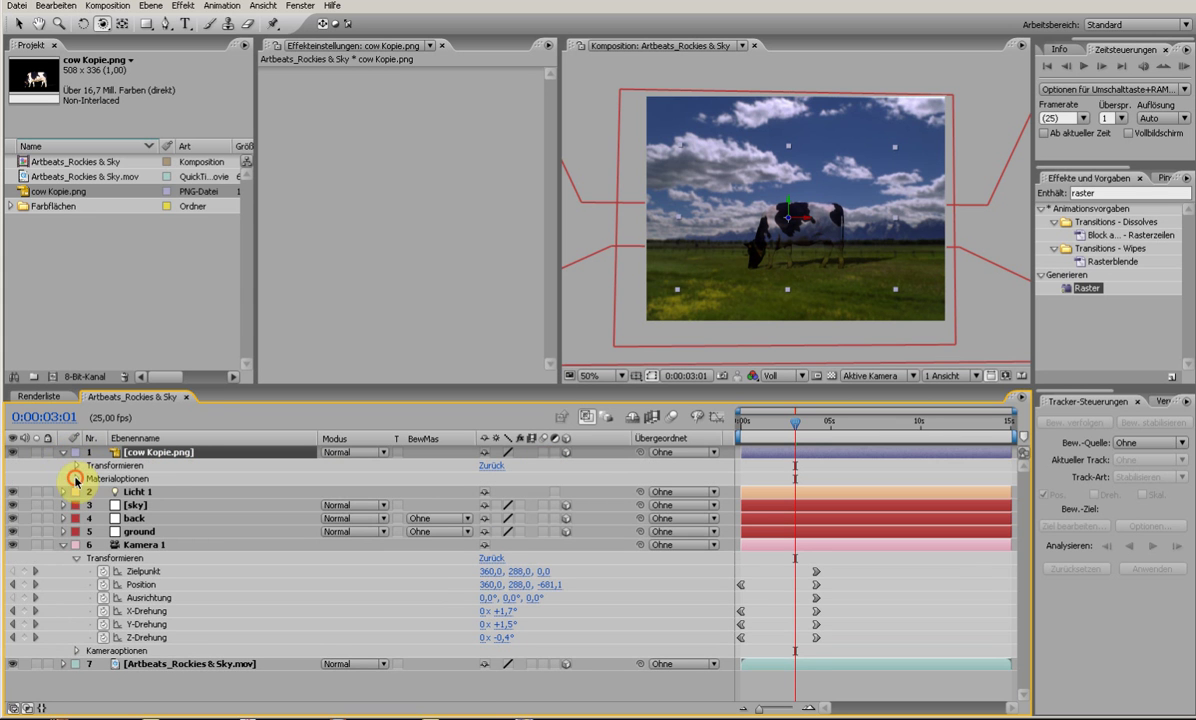
{"action": "left_click", "coordinate": [76, 479]}
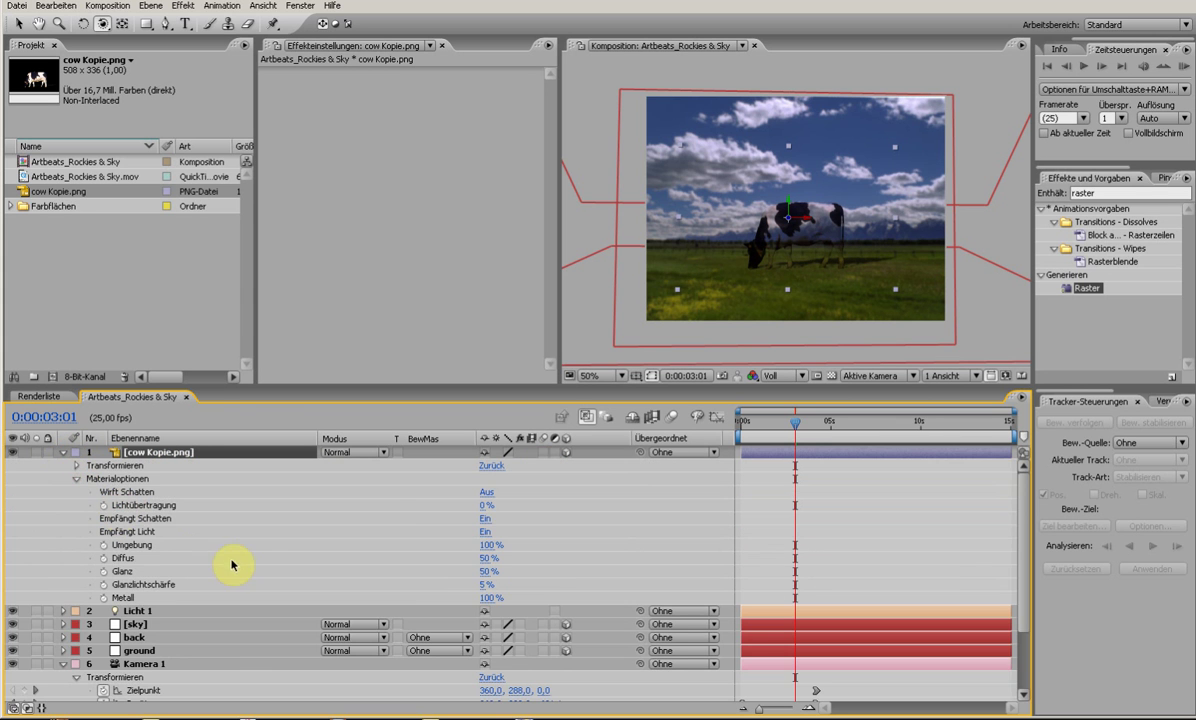
{"action": "left_click", "coordinate": [484, 523]}
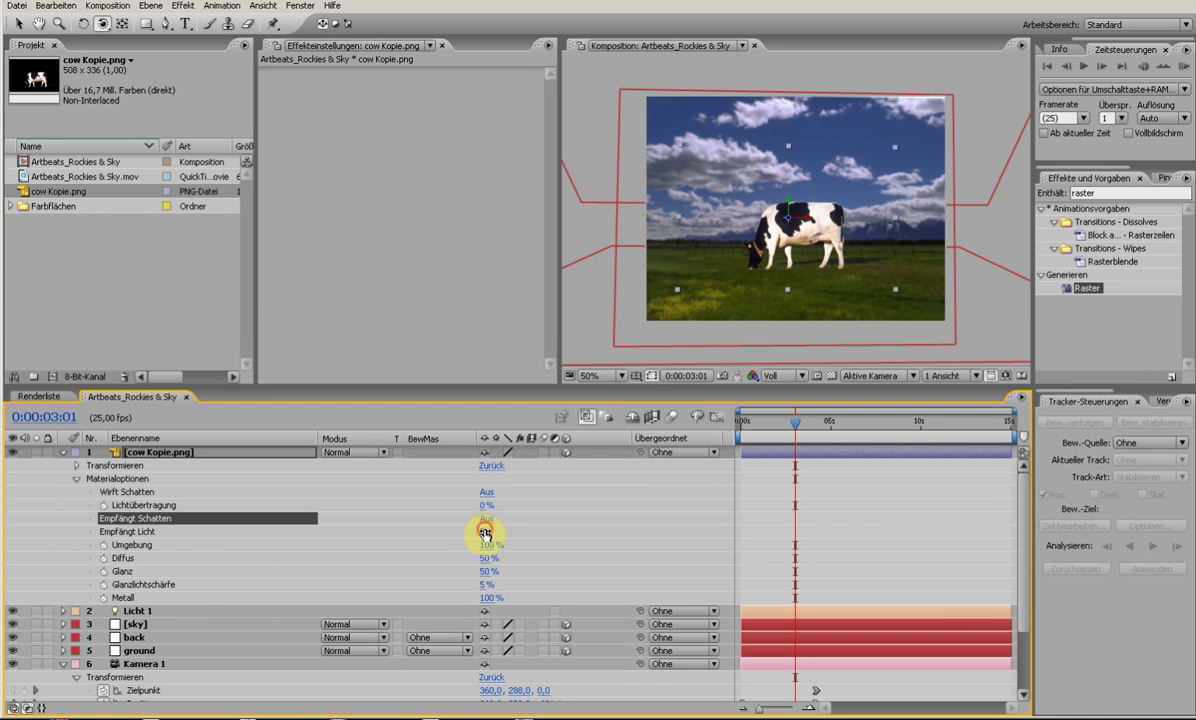
{"action": "left_click", "coordinate": [63, 454]}
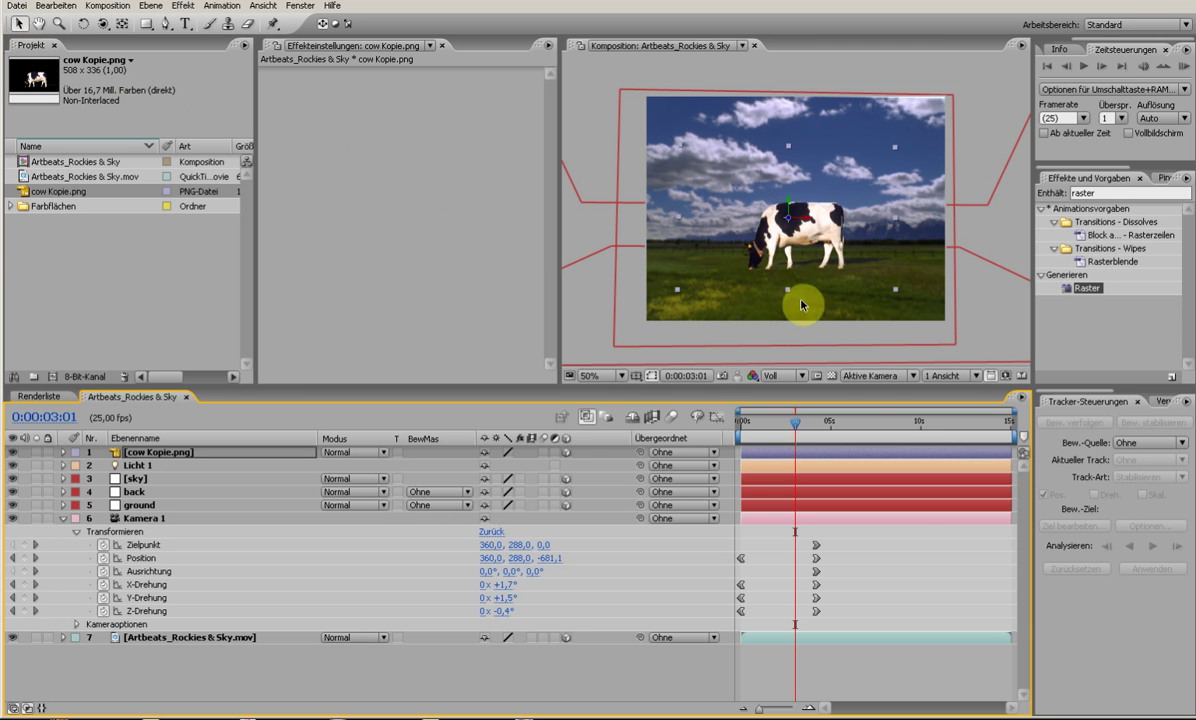
Adjust the cow's depth from the Top view, then return to the Kamera 1 view.
{"action": "left_click", "coordinate": [872, 375]}
{"action": "left_click", "coordinate": [886, 458]}
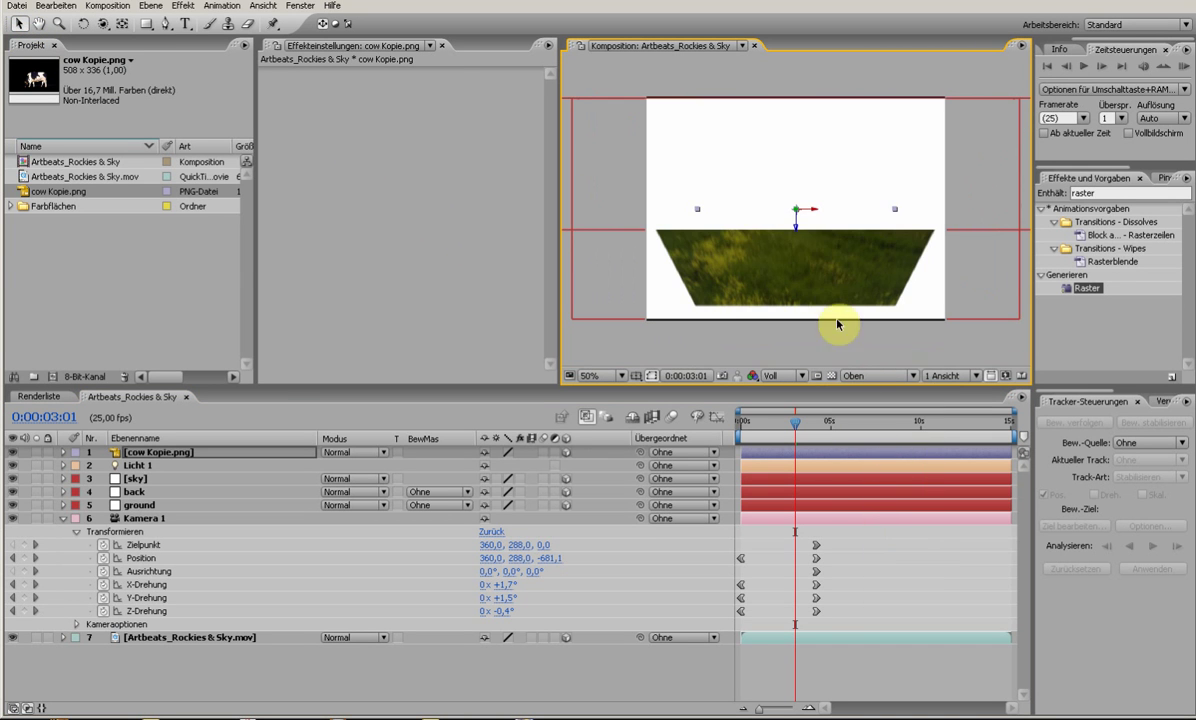
{"action": "left_click_drag", "start_coordinate": [797, 230], "coordinate": [800, 252]}
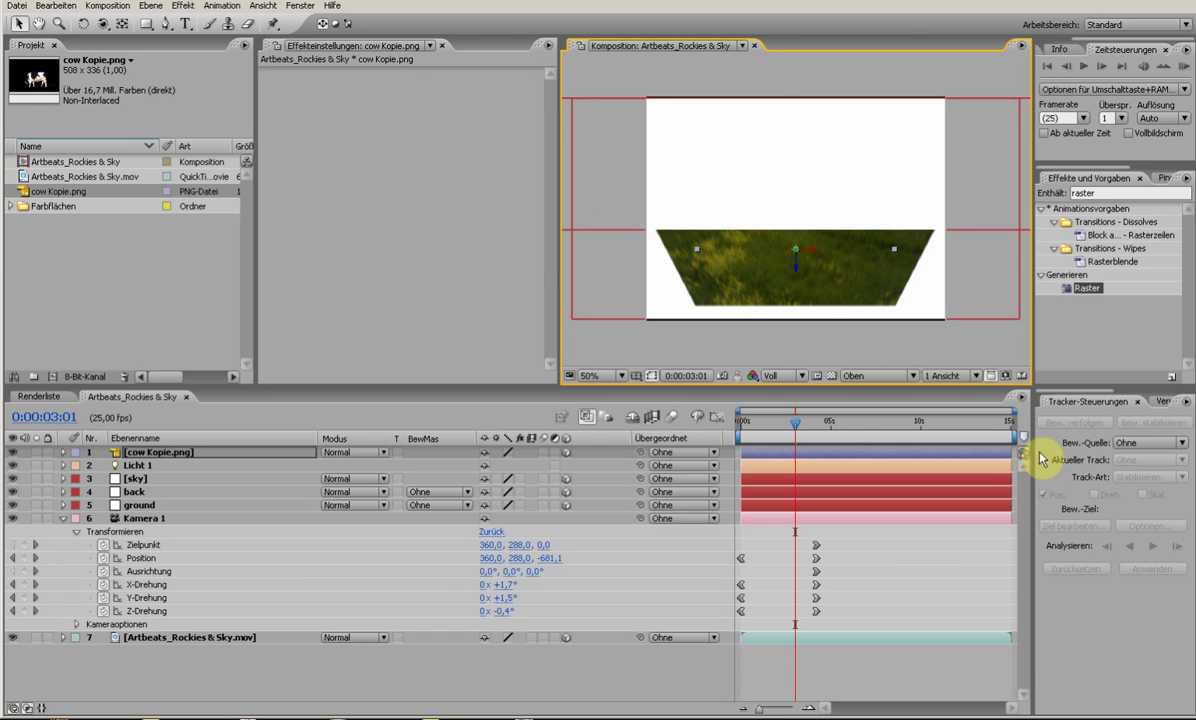
{"action": "left_click", "coordinate": [863, 377]}
{"action": "left_click", "coordinate": [870, 412]}
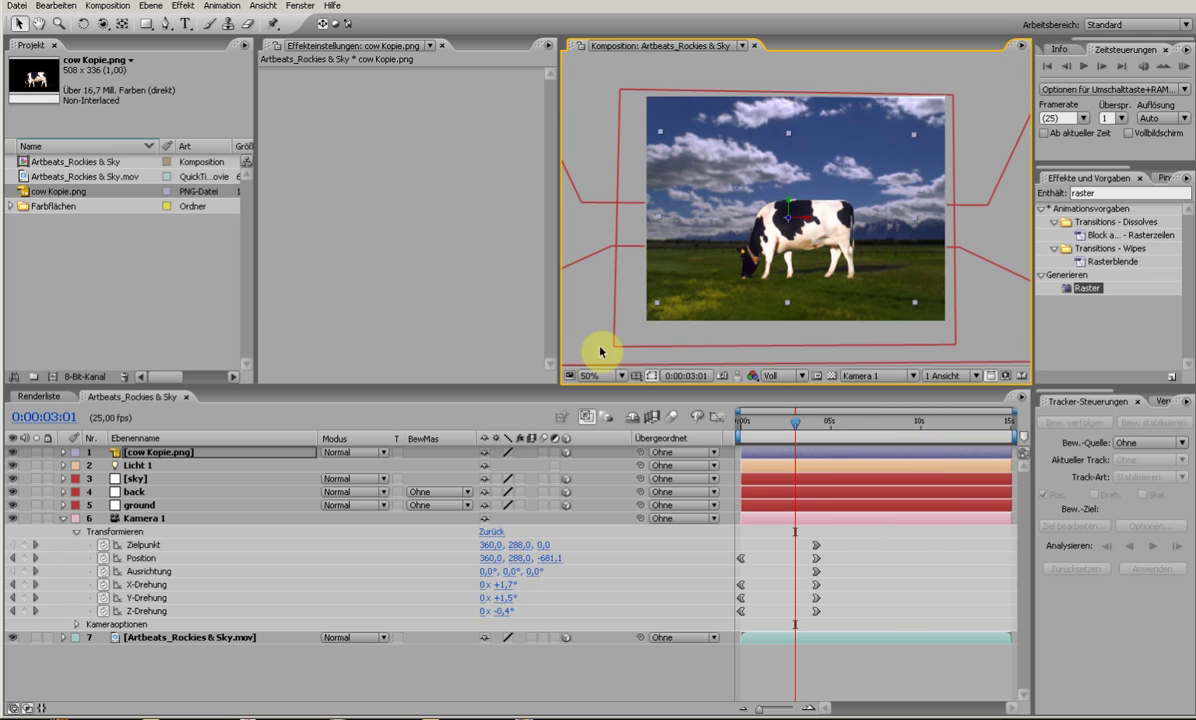
Scale the cow to 53% and set its position to 360, 410, -104.
{"action": "left_click", "coordinate": [266, 456]}
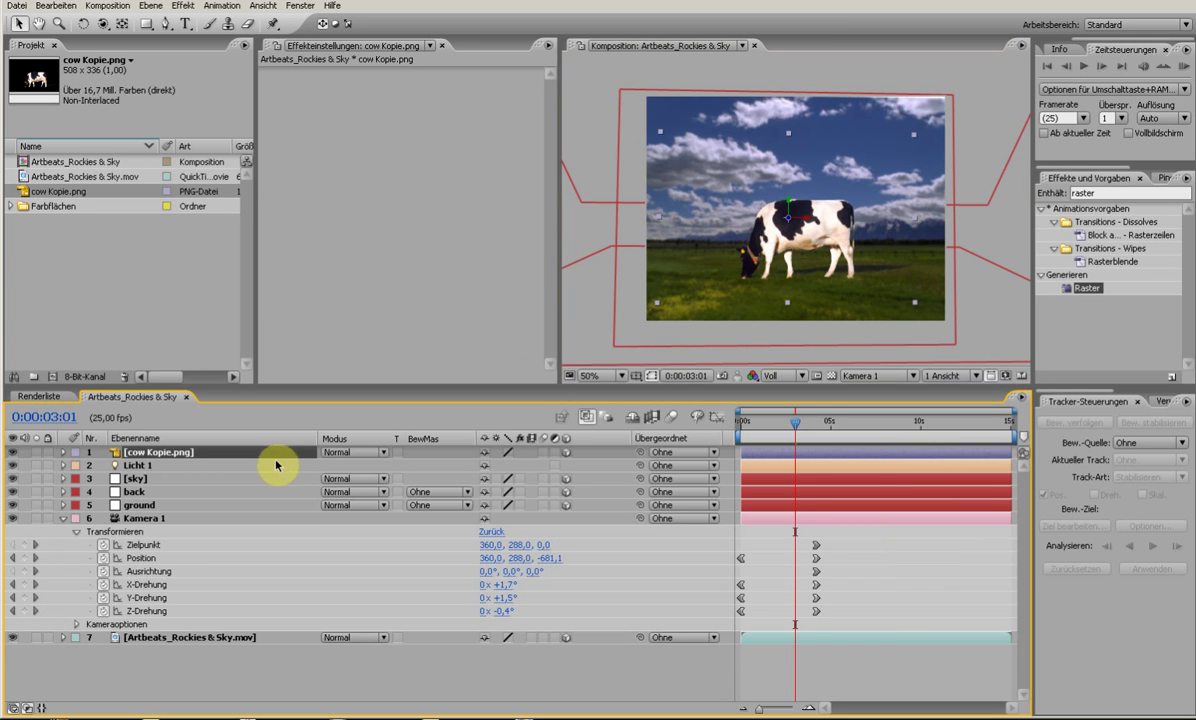
{"action": "key", "text": "s"}
{"action": "left_click_drag", "start_coordinate": [523, 465], "coordinate": [480, 470]}
{"action": "key", "text": "p"}
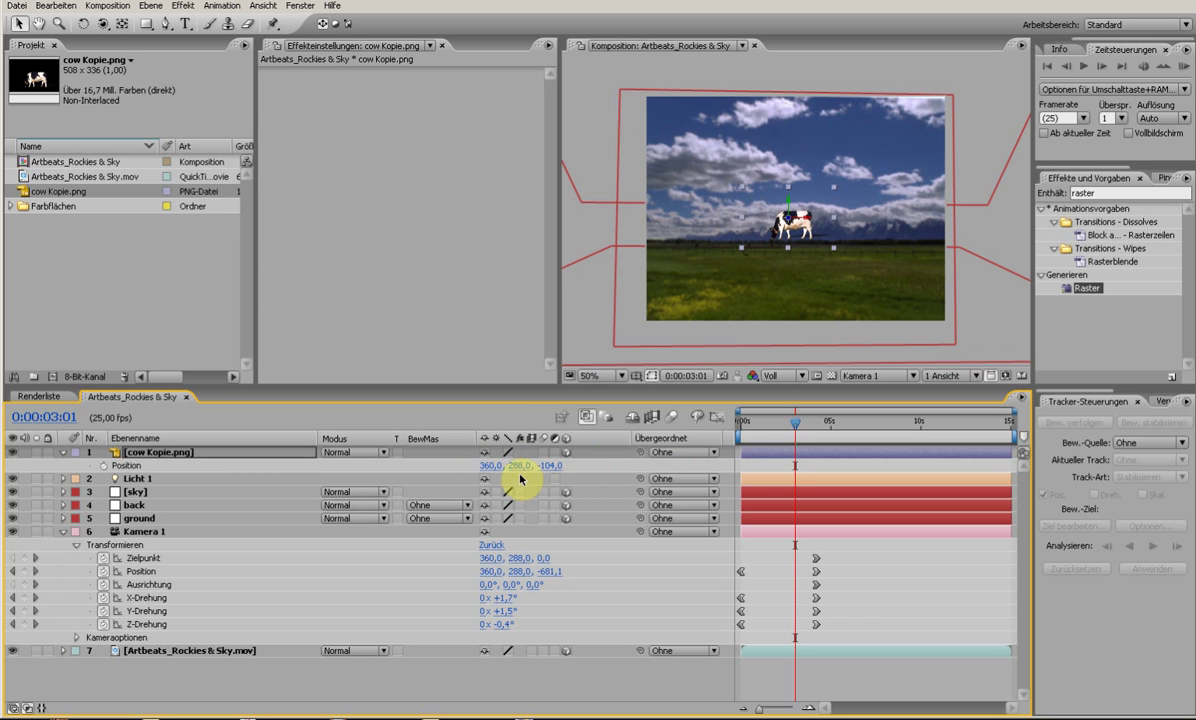
{"action": "left_click_drag", "start_coordinate": [518, 475], "coordinate": [614, 469]}
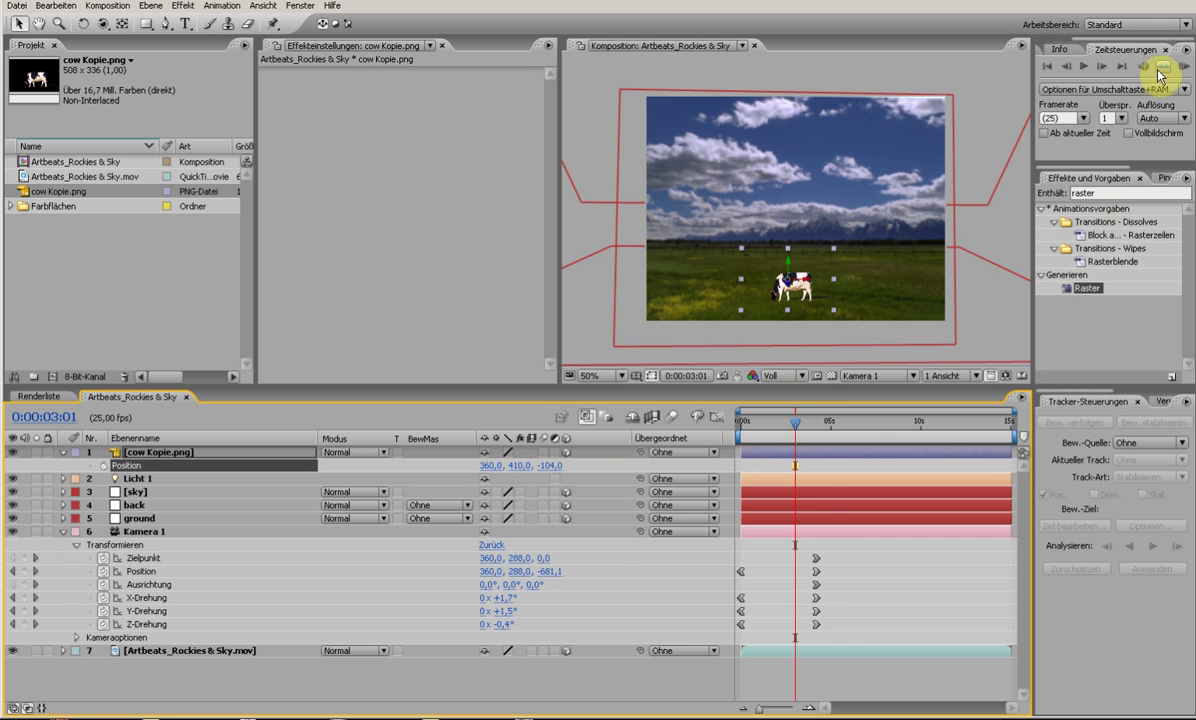
{"action": "left_click", "coordinate": [1105, 68]}
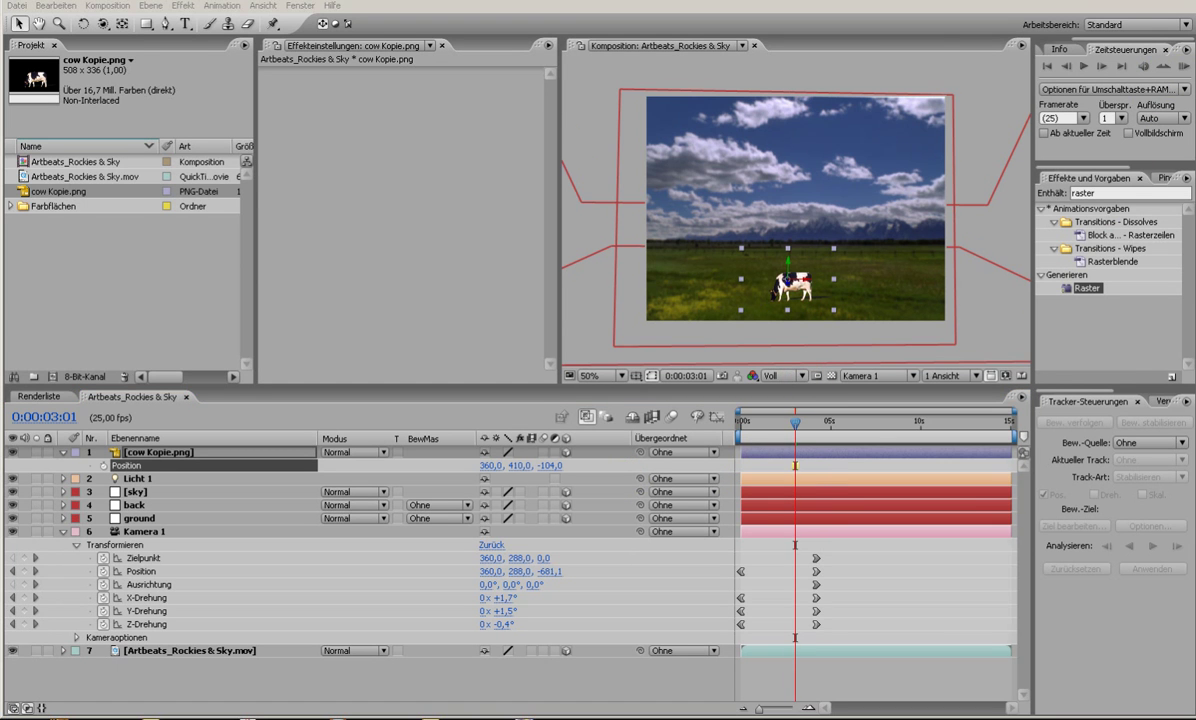
{"action": "left_click", "coordinate": [1183, 68]}
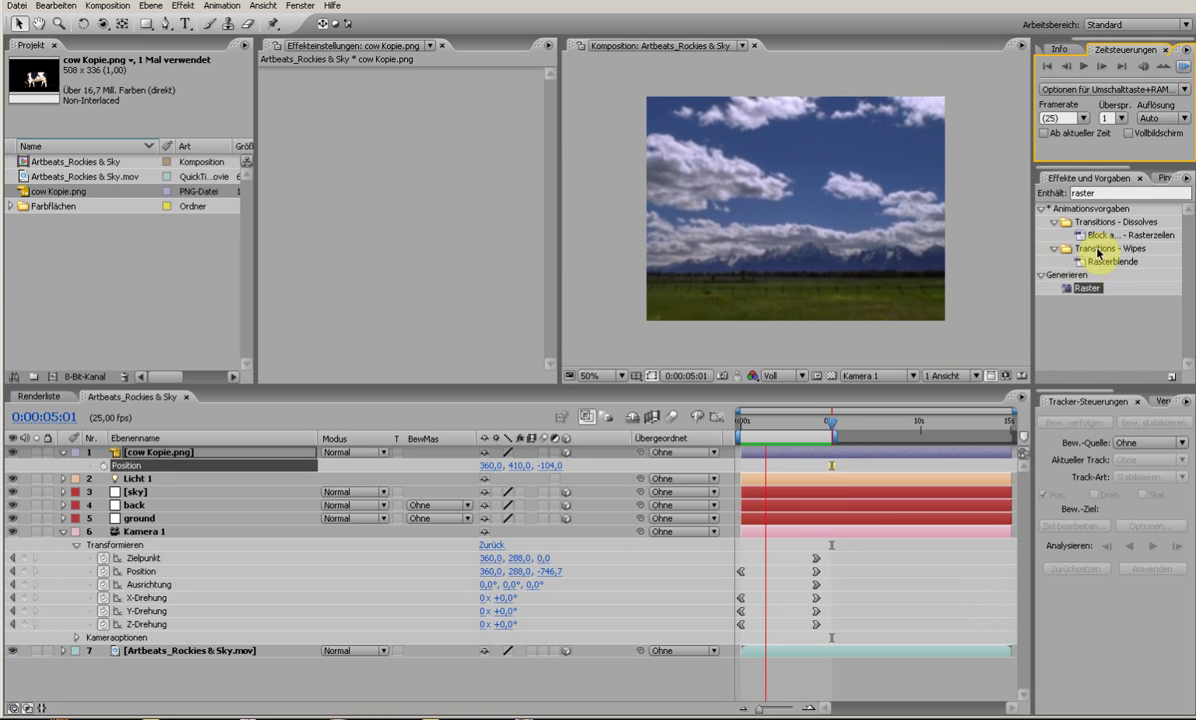
{"action": "left_click", "coordinate": [607, 381]}
{"action": "left_click", "coordinate": [607, 392]}
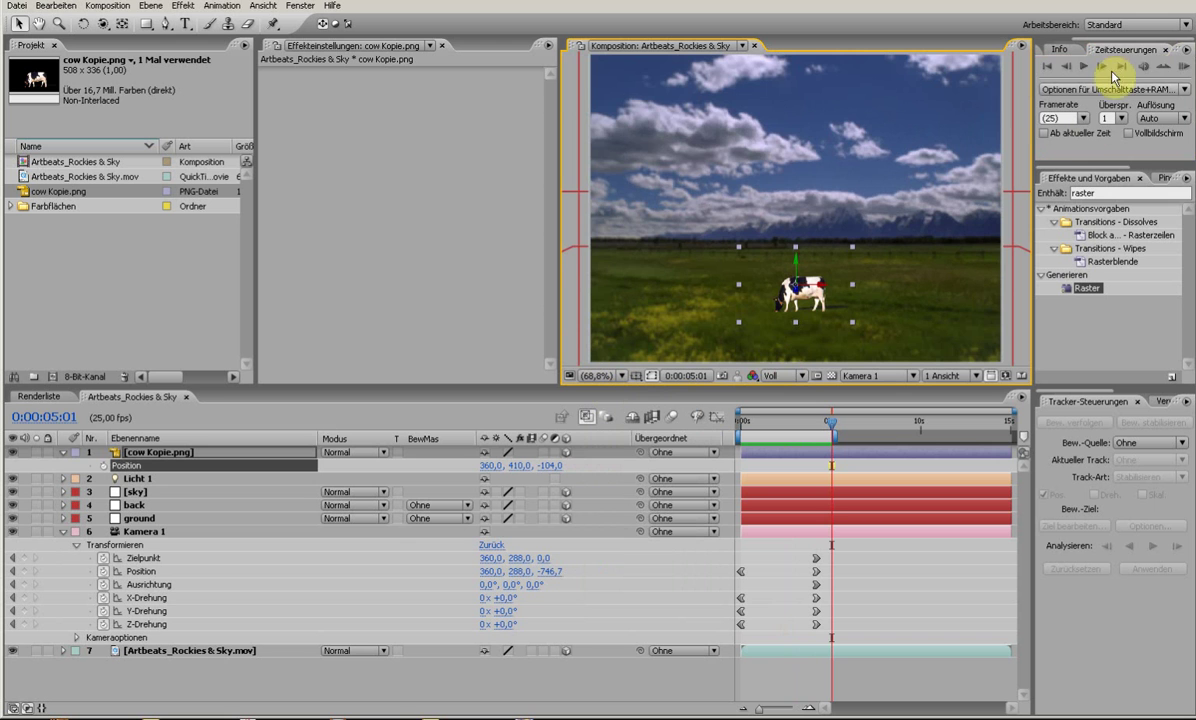
{"action": "left_click", "coordinate": [1183, 69]}
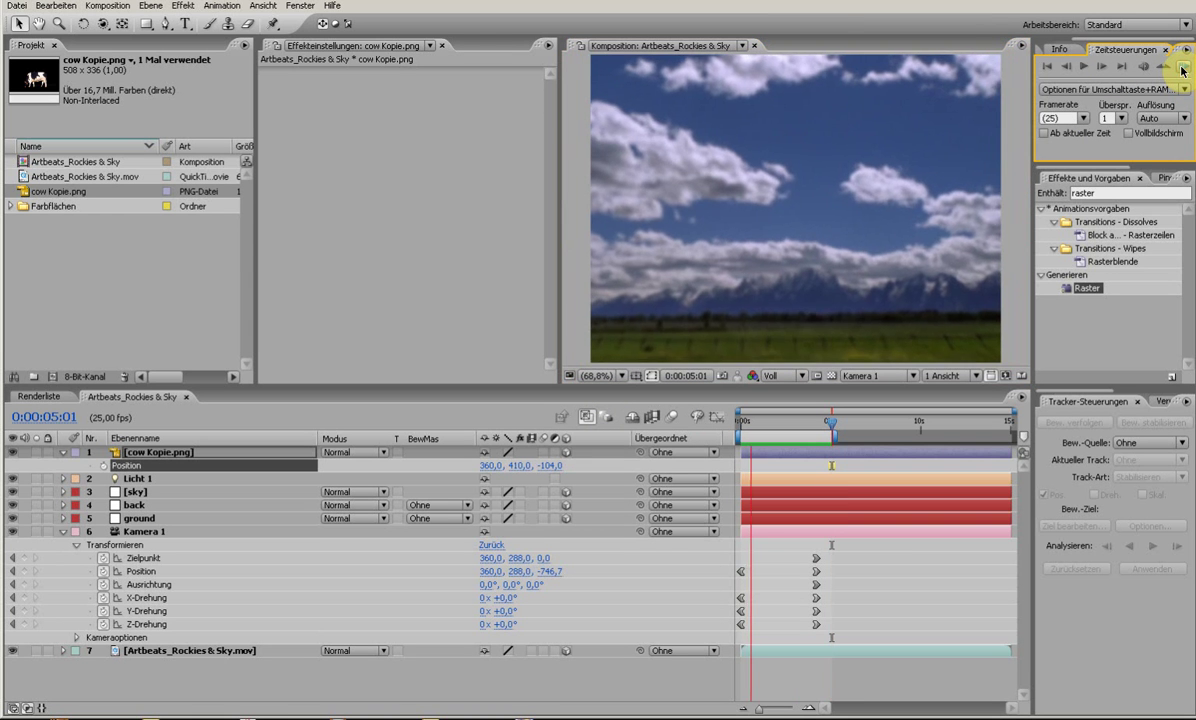